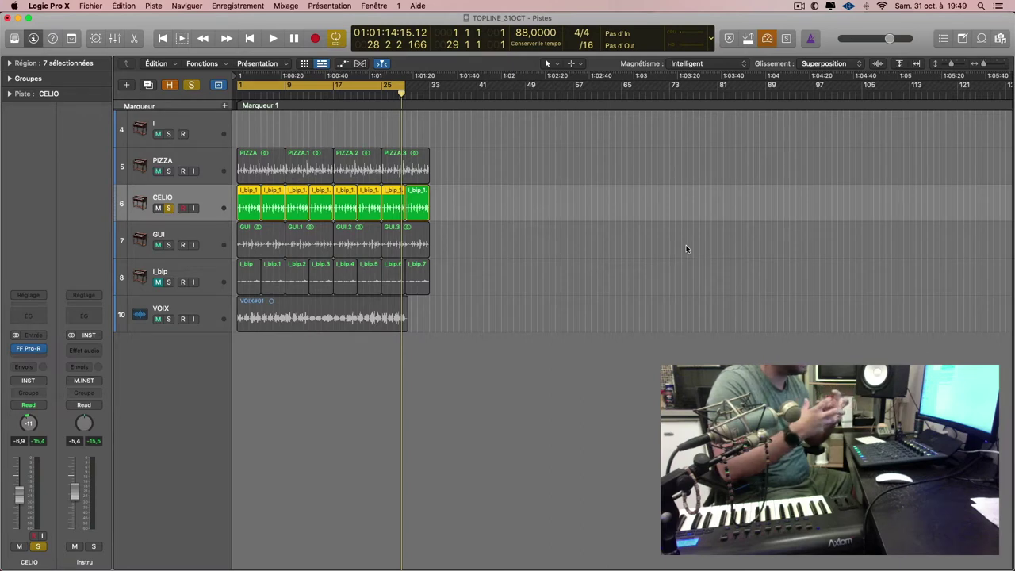
# - Start playback, show the mixer and open the UAD Console from the master channel's Console Recall plug-in
pyautogui.press('space')
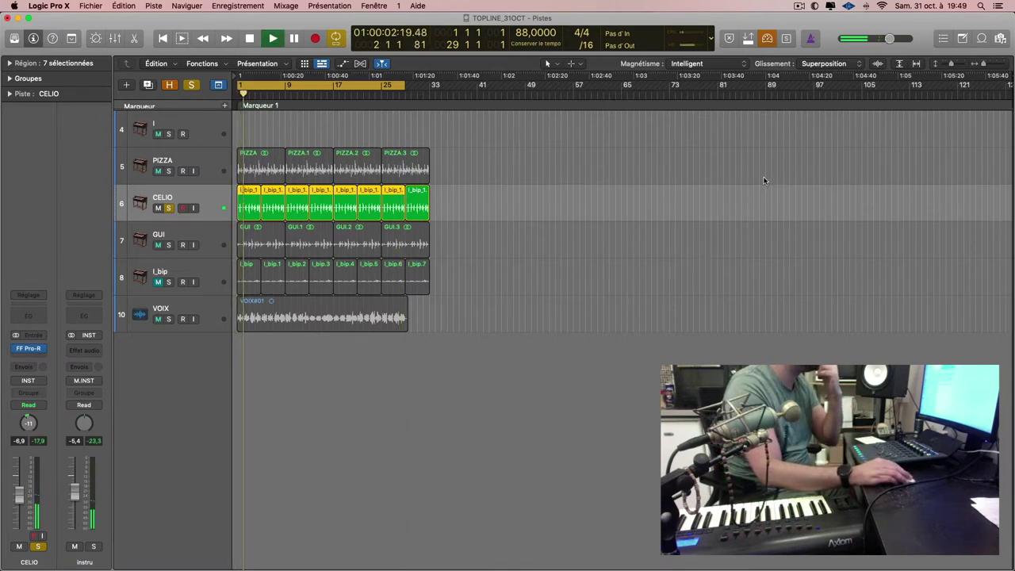
pyautogui.moveTo(609, 565)
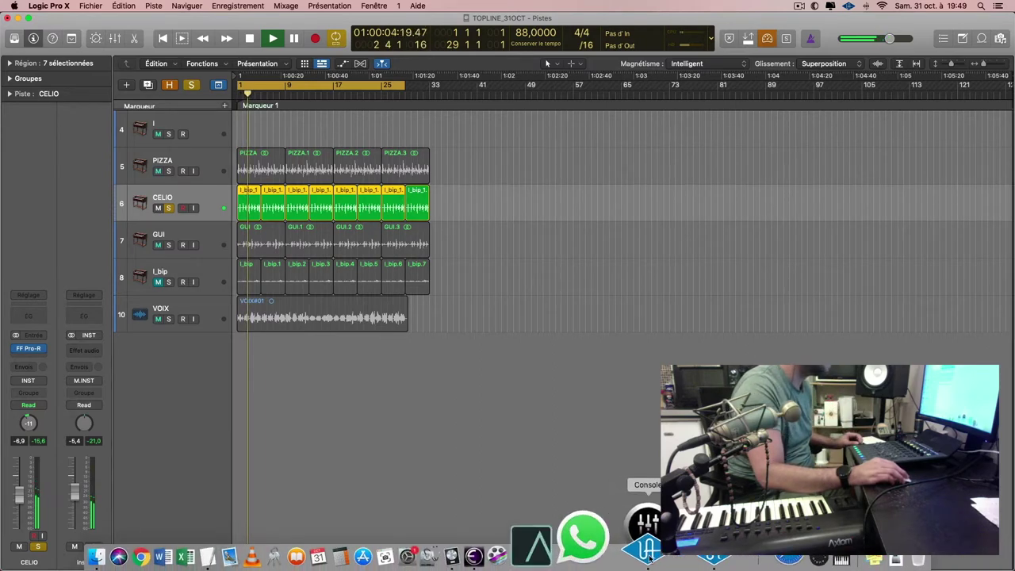
pyautogui.click(613, 319)
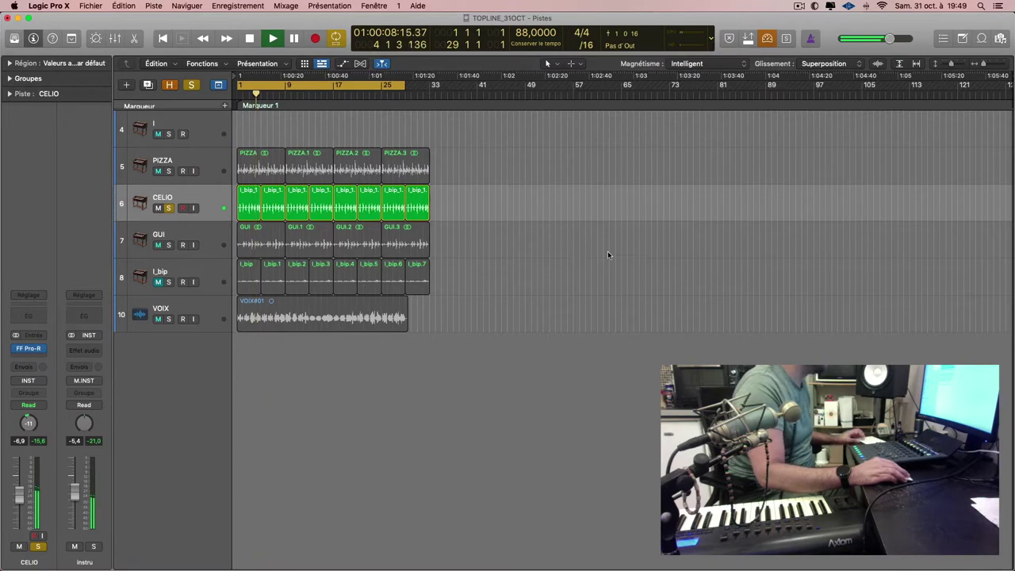
pyautogui.press('x')
pyautogui.hscroll(2, 912, 242)
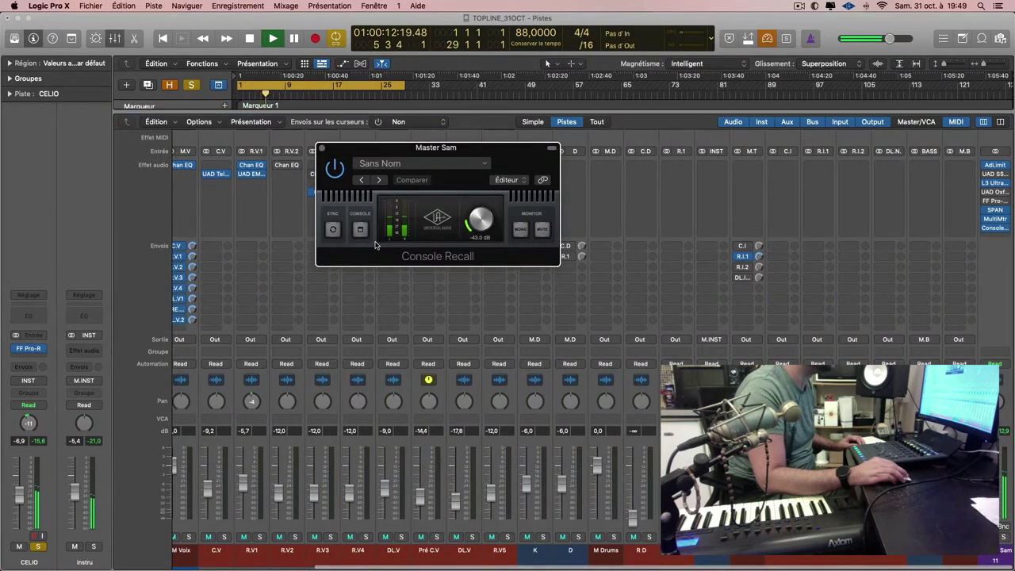
pyautogui.click(333, 228)
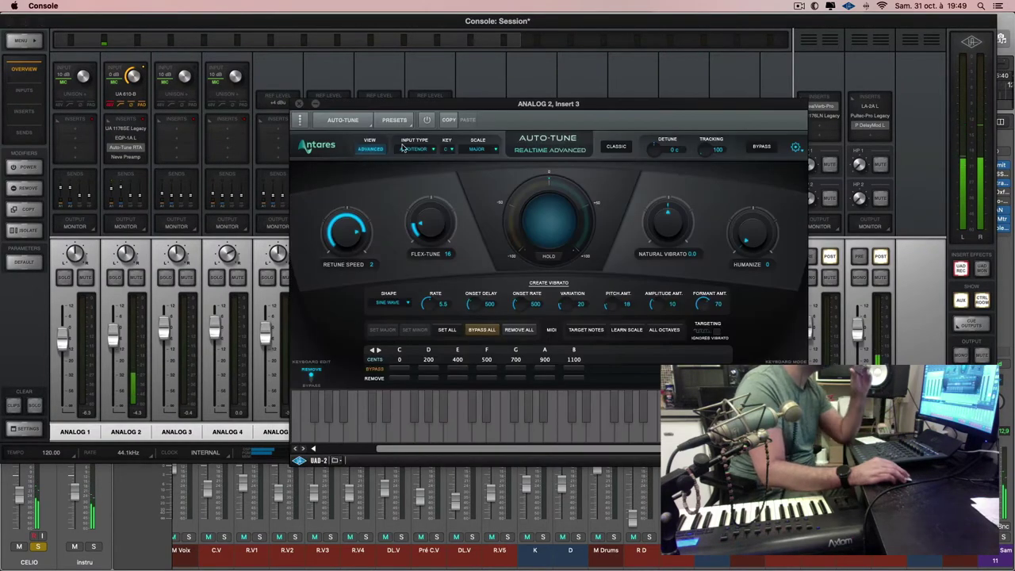
# - Enable Auto-Tune on ANALOG 2, RealVerb-Pro on AUX 1 and P DelayMod L on AUX 2, closing each plug-in window
pyautogui.click(430, 122)
pyautogui.click(299, 104)
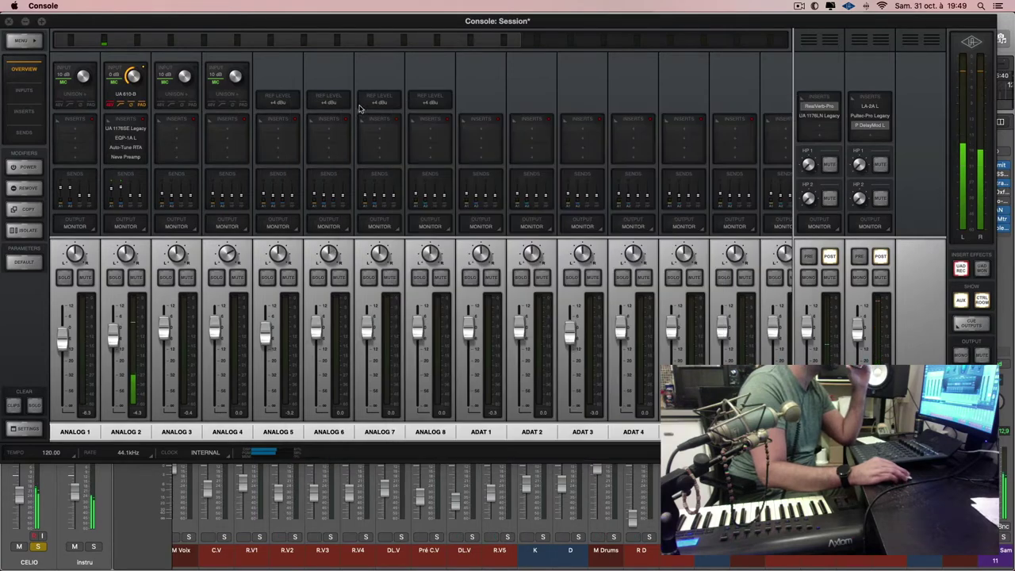
pyautogui.click(819, 106)
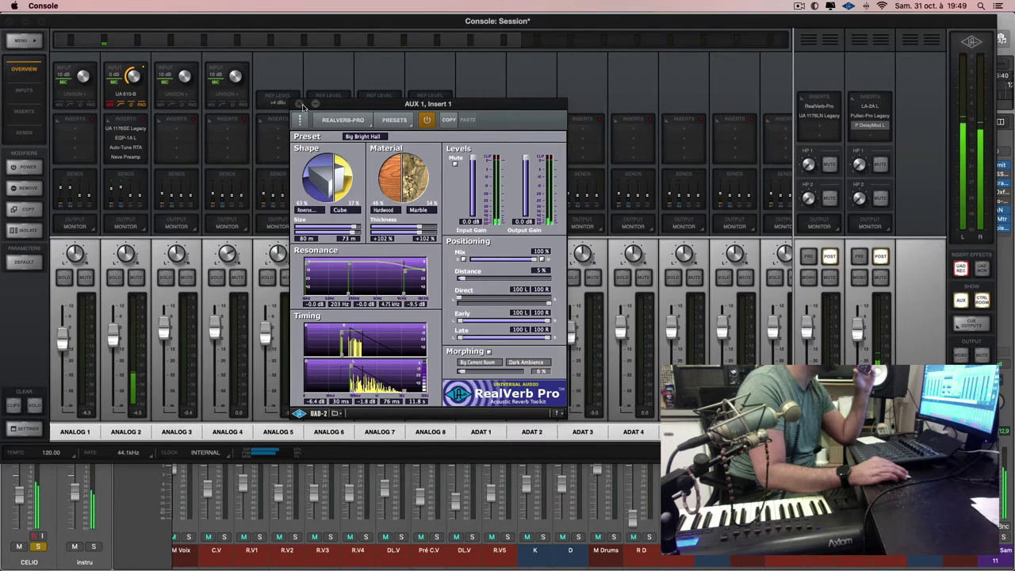
pyautogui.click(299, 104)
pyautogui.click(869, 125)
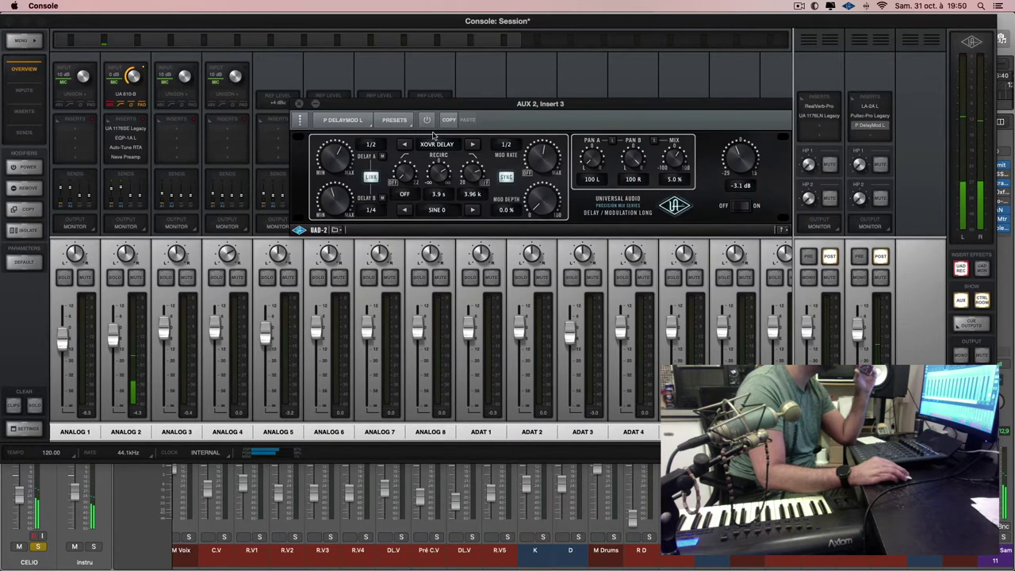
pyautogui.click(299, 104)
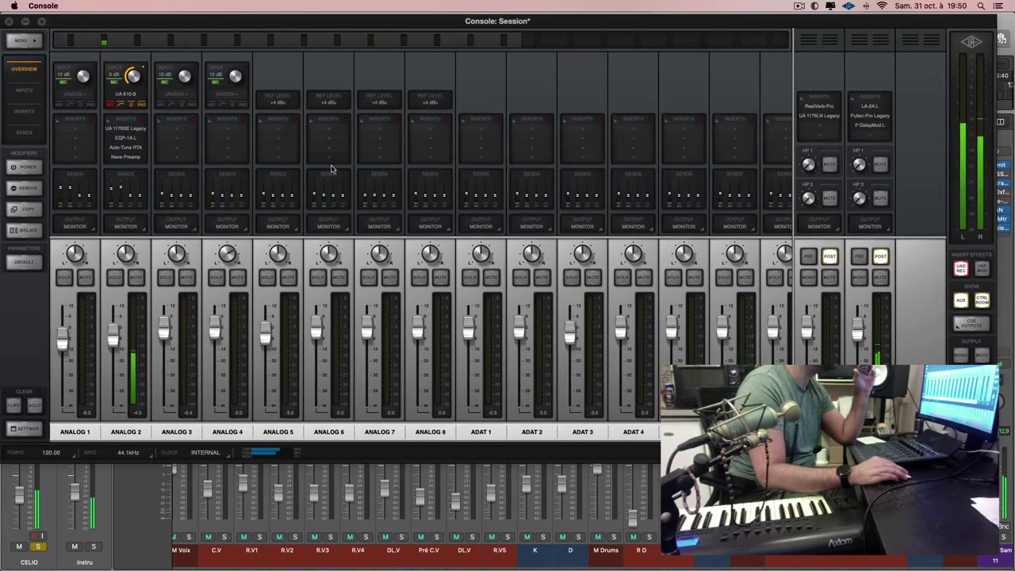
# - Minimise Console, return to Logic Pro, and close the Console Recall window and the mixer
pyautogui.click(26, 21)
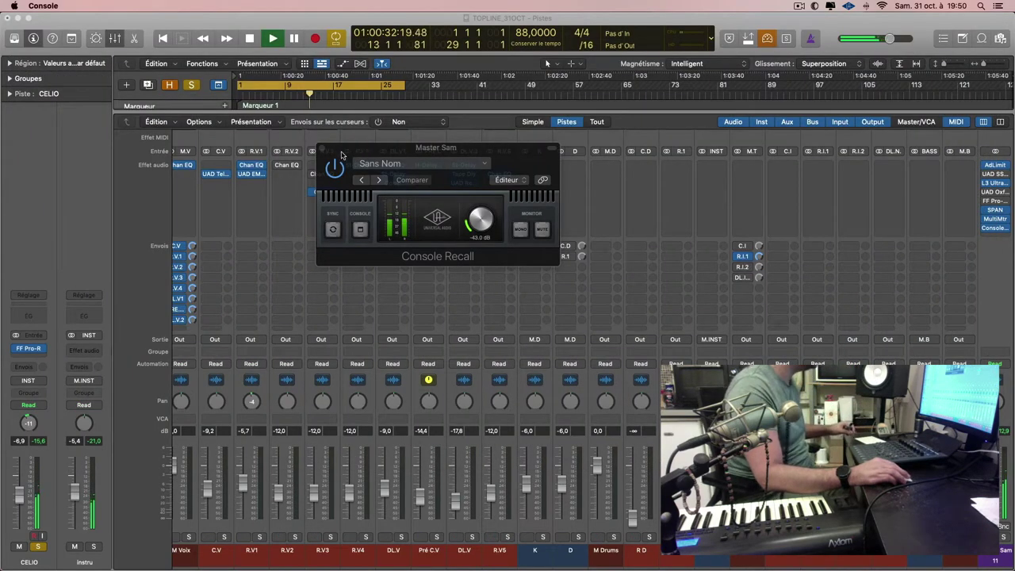
pyautogui.click(322, 150)
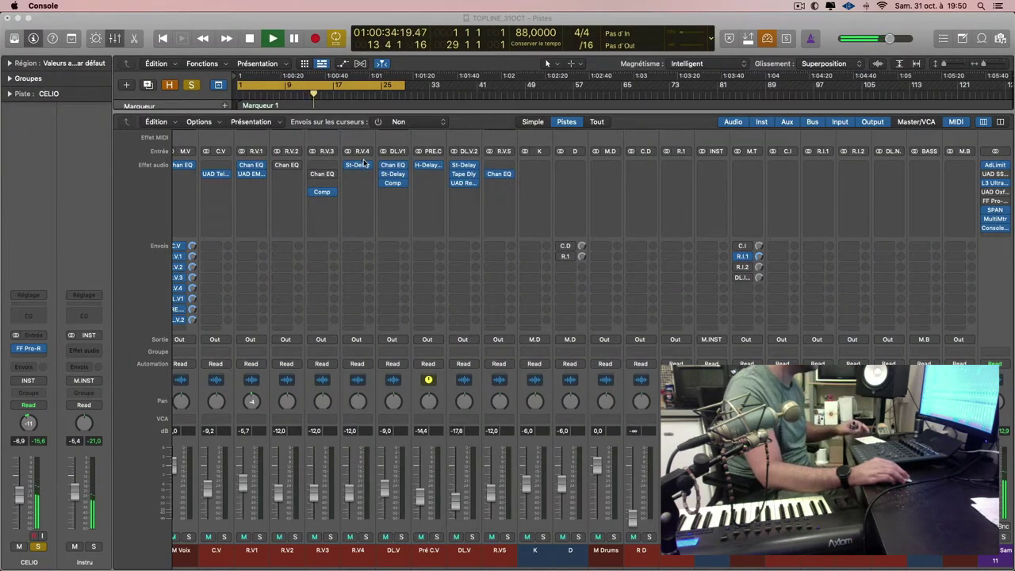
pyautogui.click(341, 25)
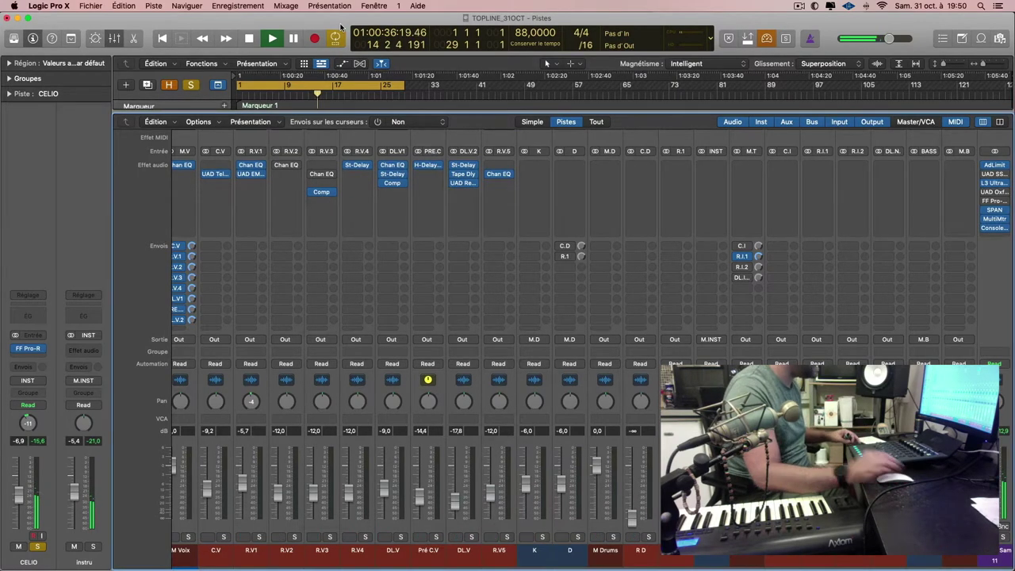
pyautogui.press('x')
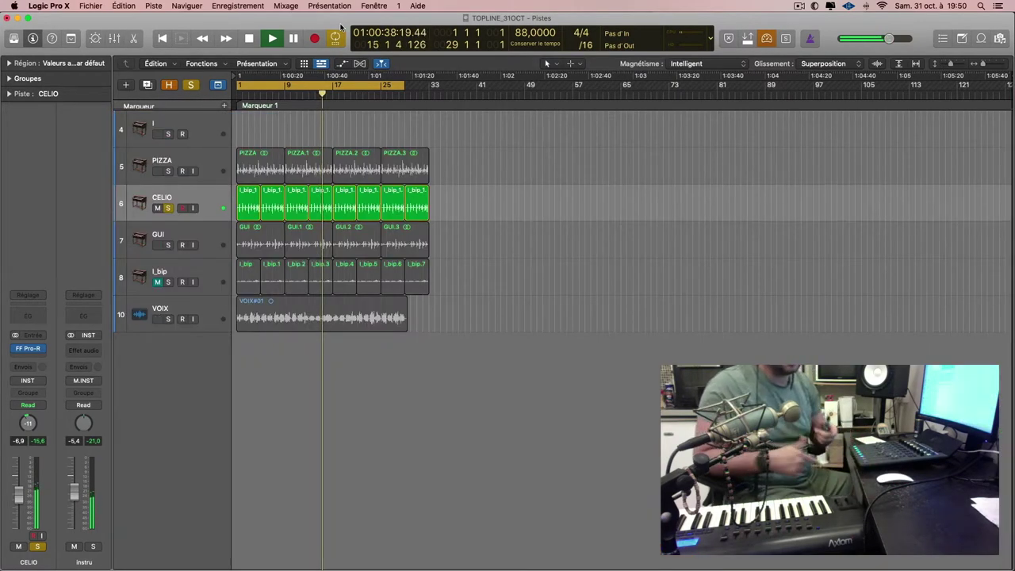
# - Create two duplicates of the VOIX track below it and mute the new tracks
pyautogui.click(221, 303)
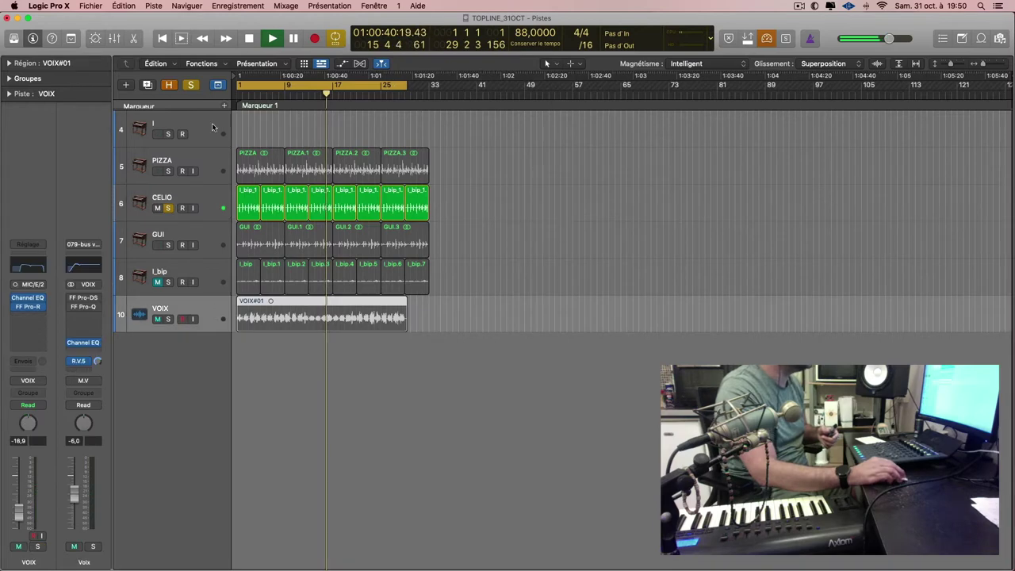
pyautogui.click(147, 86)
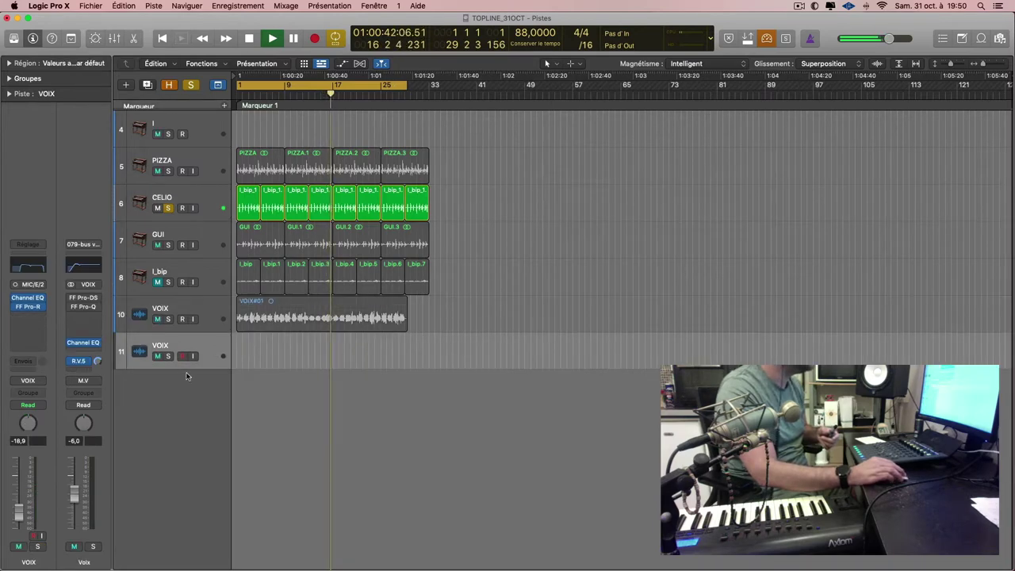
pyautogui.press('super+d')
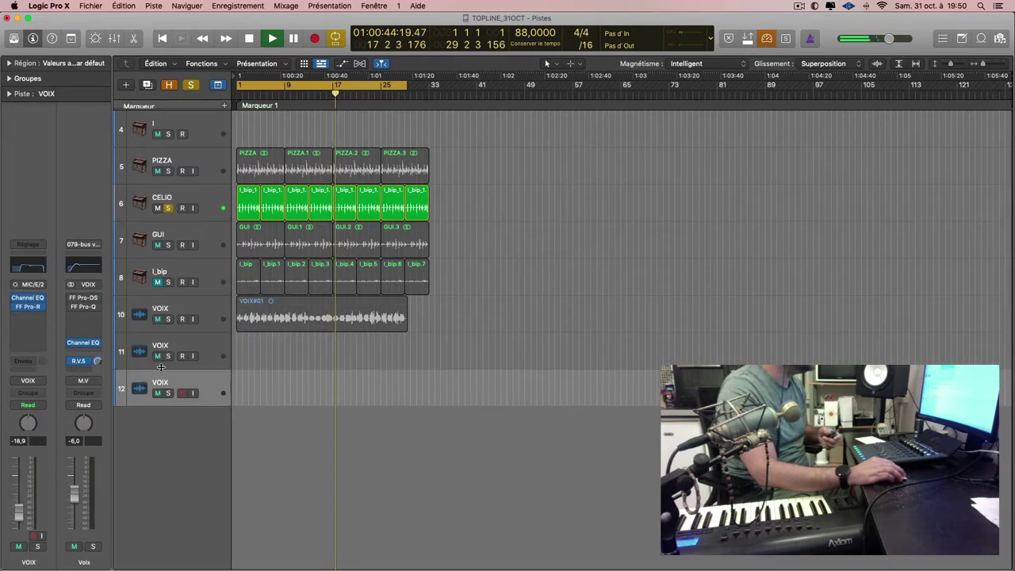
pyautogui.click(158, 358)
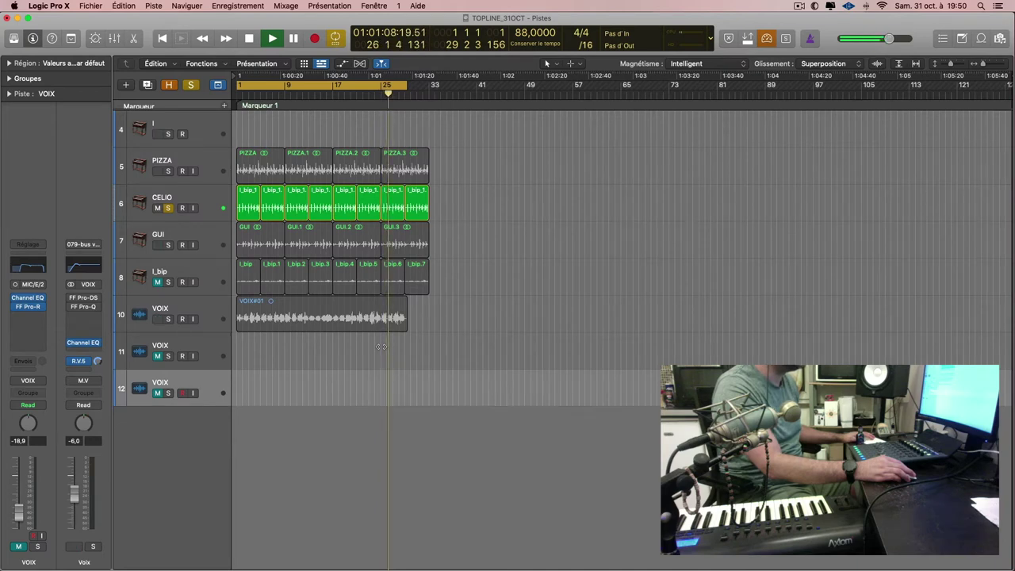
# - Record a vocal take on VOIX track 12 from bar 1 to about bar 21
pyautogui.press('r')
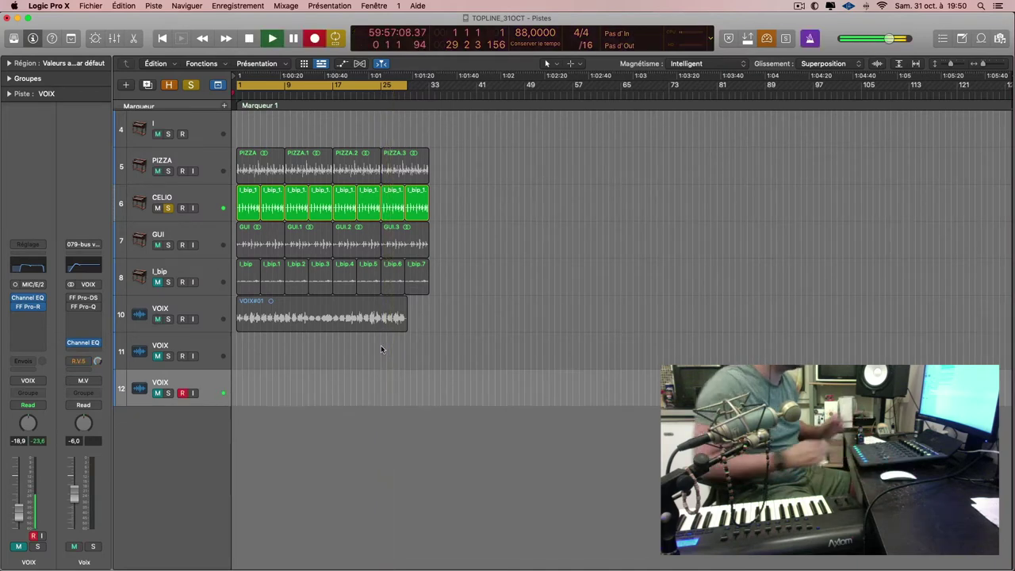
pyautogui.press('space')
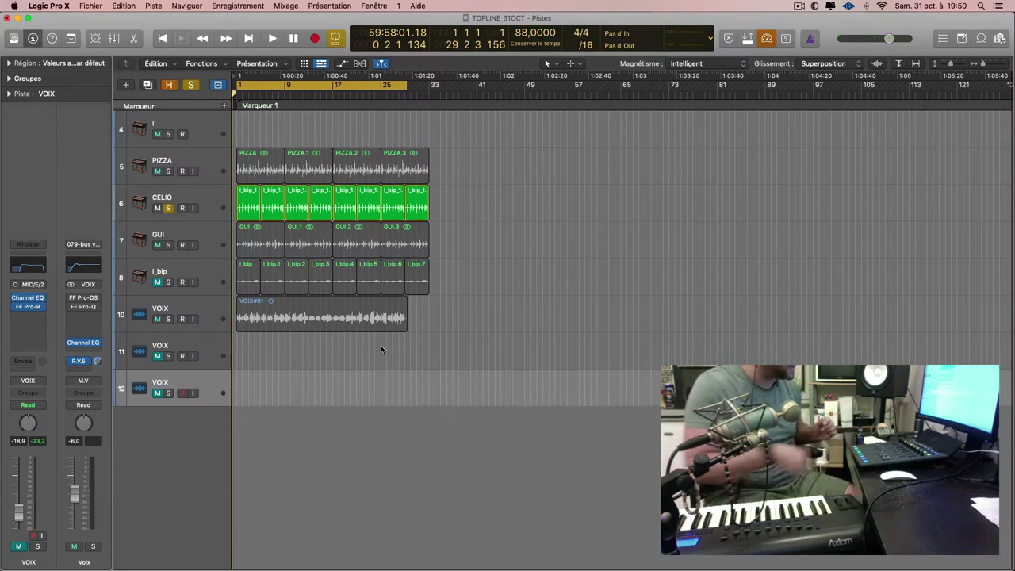
pyautogui.press('r')
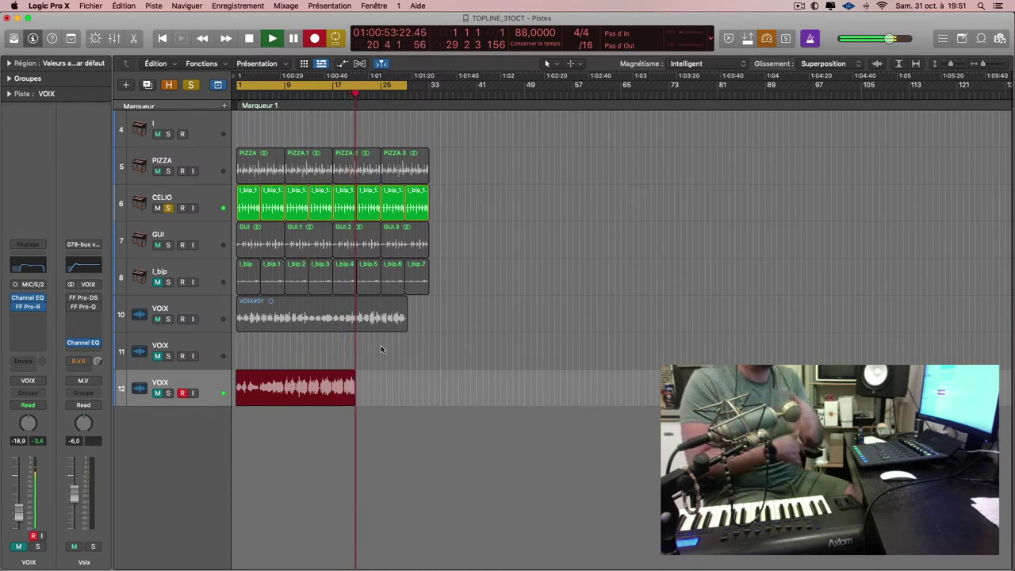
pyautogui.press('space')
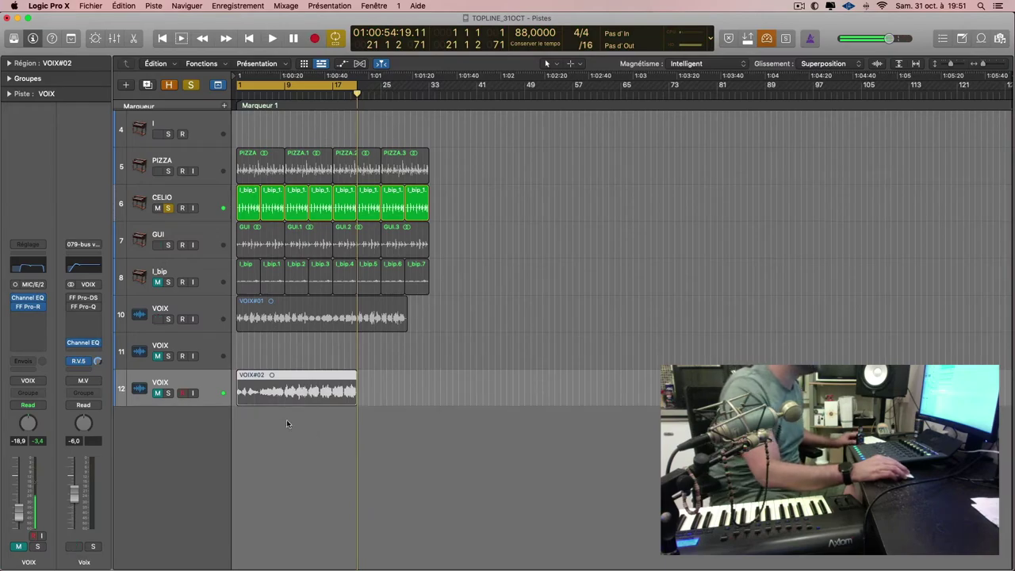
# - Switch to Console, disable Auto-Tune on ANALOG 2, RealVerb-Pro on AUX 1 and P DelayMod L on AUX 2, and return to Logic Pro
pyautogui.hscroll(8, 287, 409)
pyautogui.scroll(5, 288, 408)
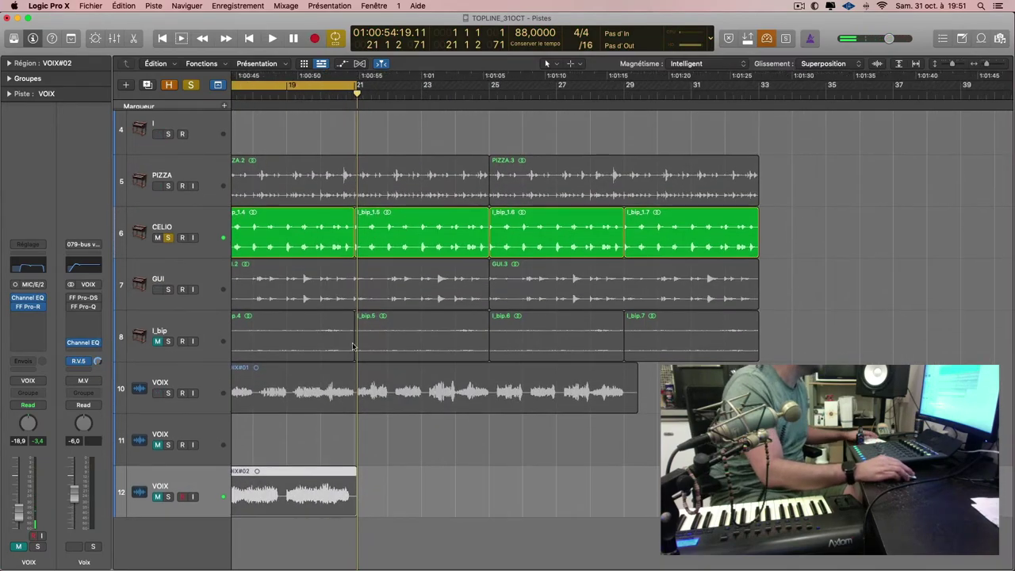
pyautogui.hotkey('ctrl', 'Up')
pyautogui.click(560, 303)
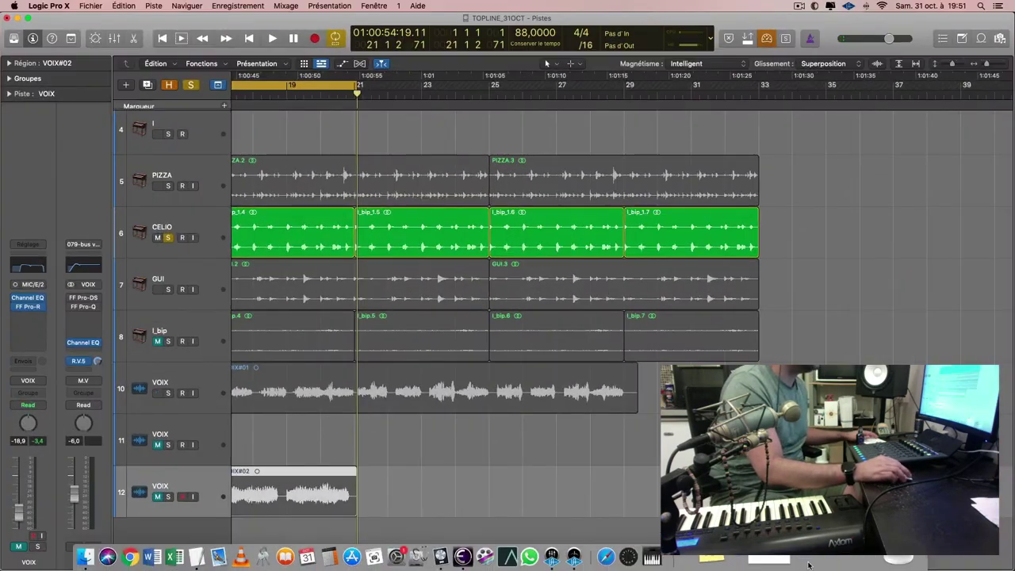
pyautogui.click(855, 563)
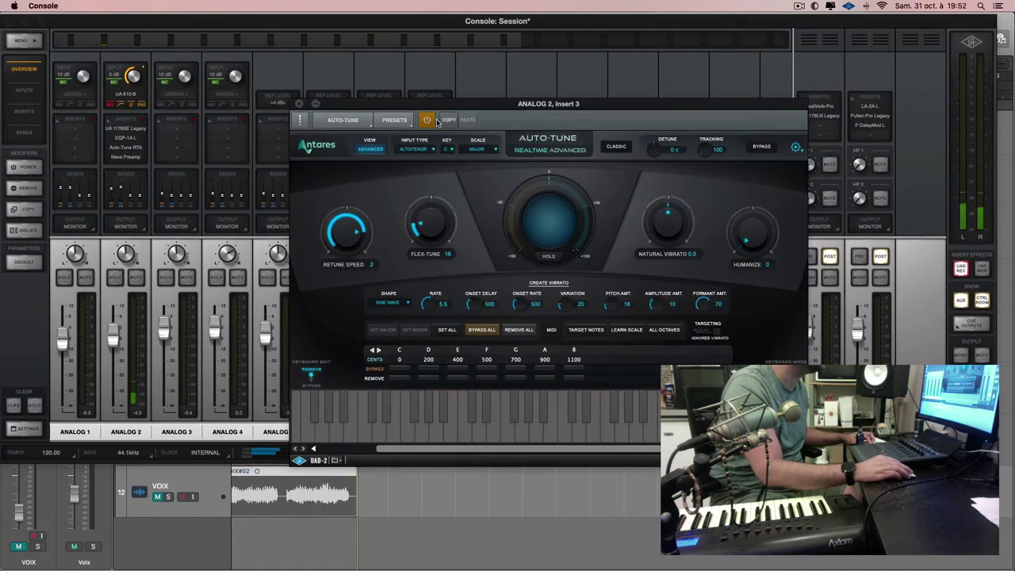
pyautogui.click(428, 120)
pyautogui.click(823, 107)
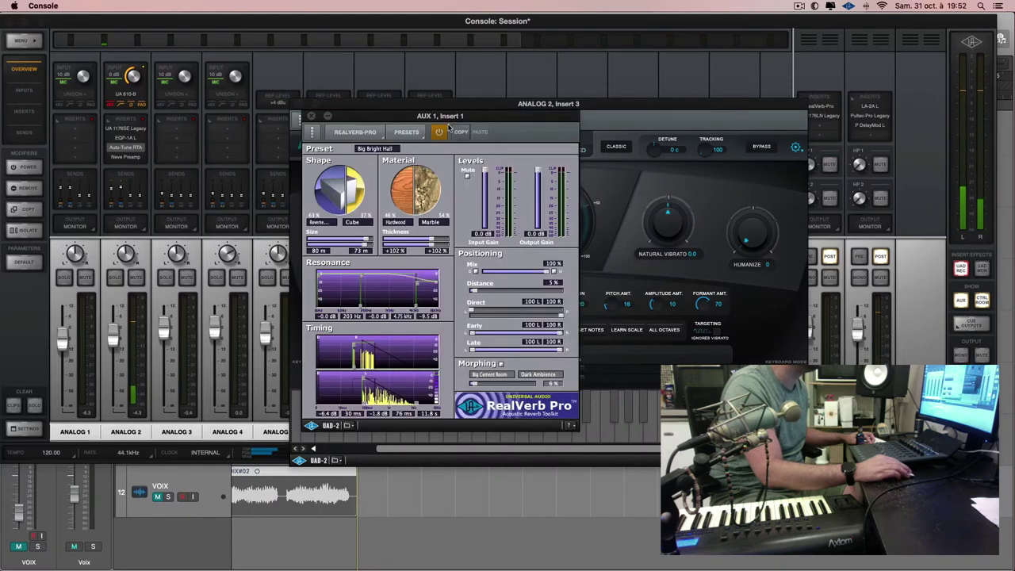
pyautogui.click(872, 124)
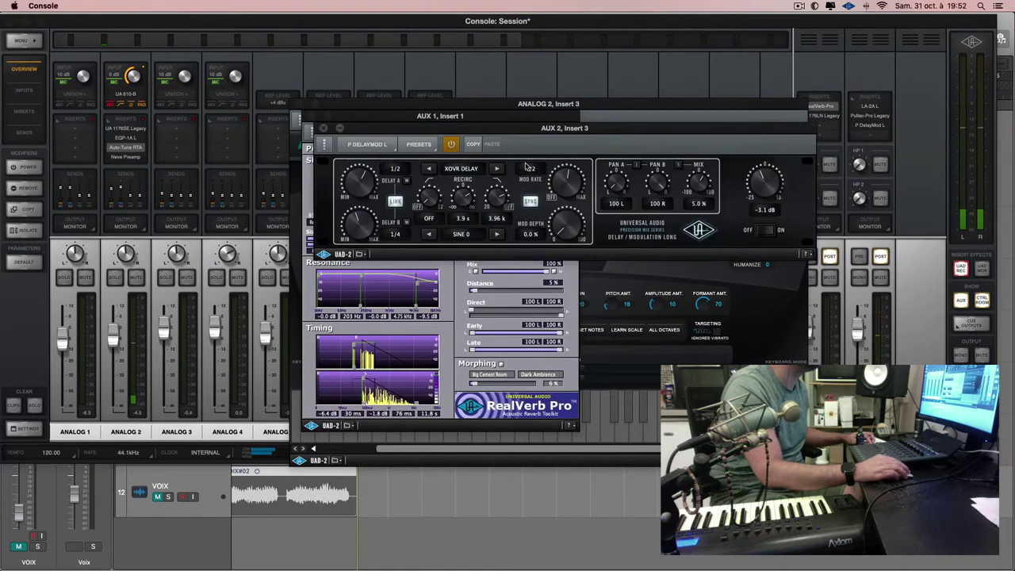
pyautogui.click(324, 128)
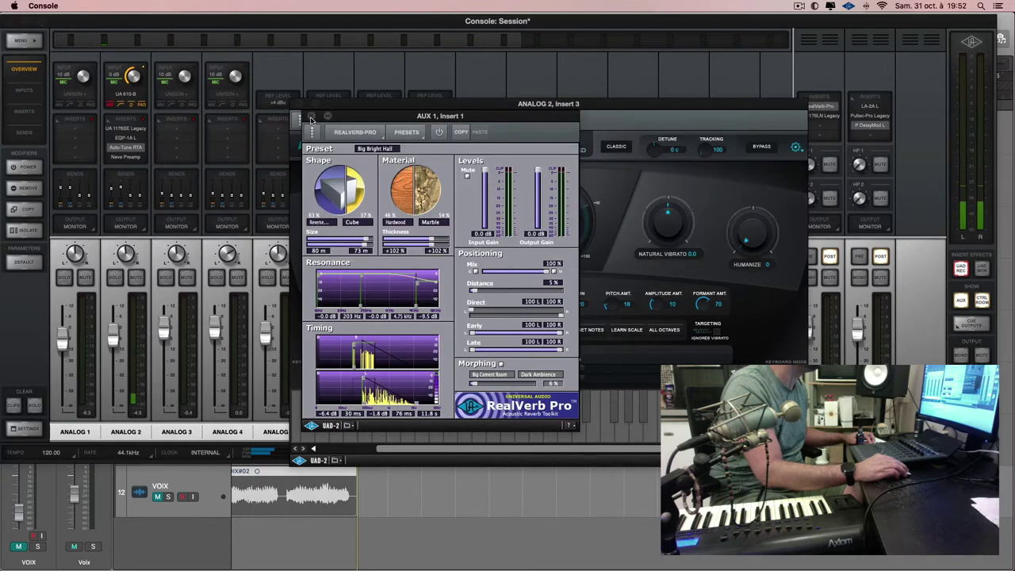
pyautogui.click(312, 117)
pyautogui.click(300, 104)
pyautogui.click(443, 493)
# - Split the VOIX#02 region at bar 13 and delete the empty VOIX track above it
pyautogui.scroll(1, 416, 358)
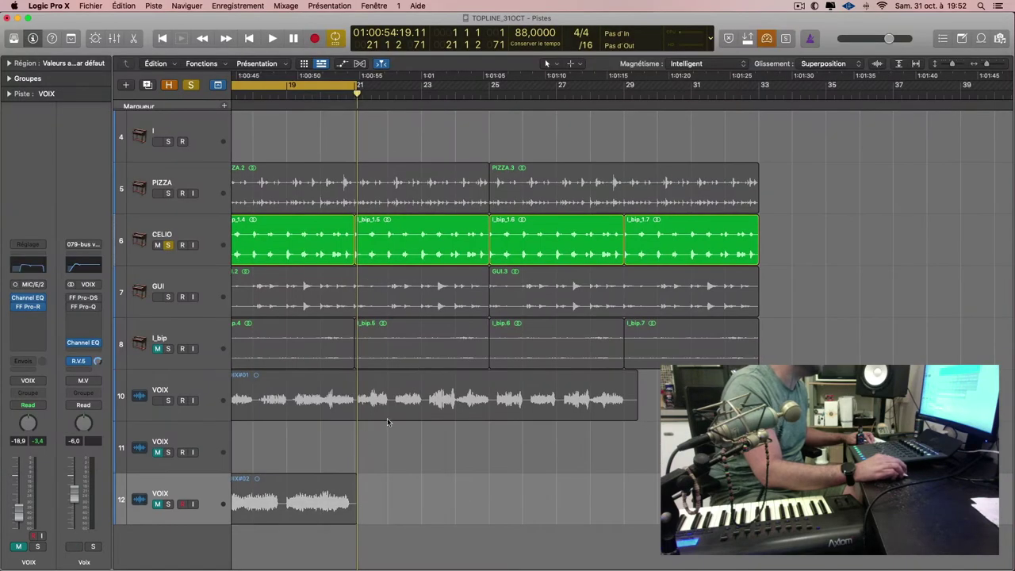
pyautogui.hscroll(-10, 380, 444)
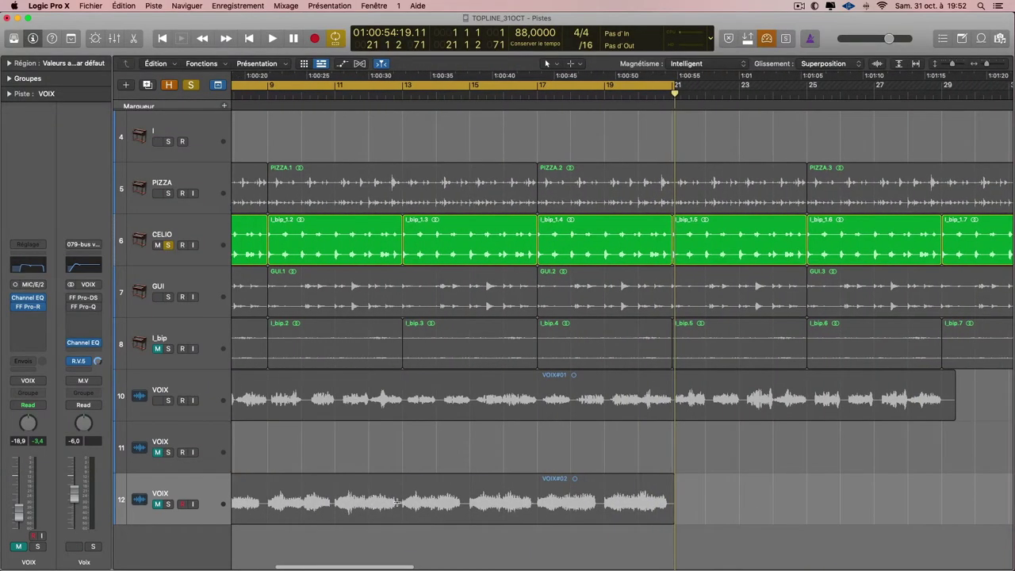
pyautogui.click(402, 500)
pyautogui.click(219, 451)
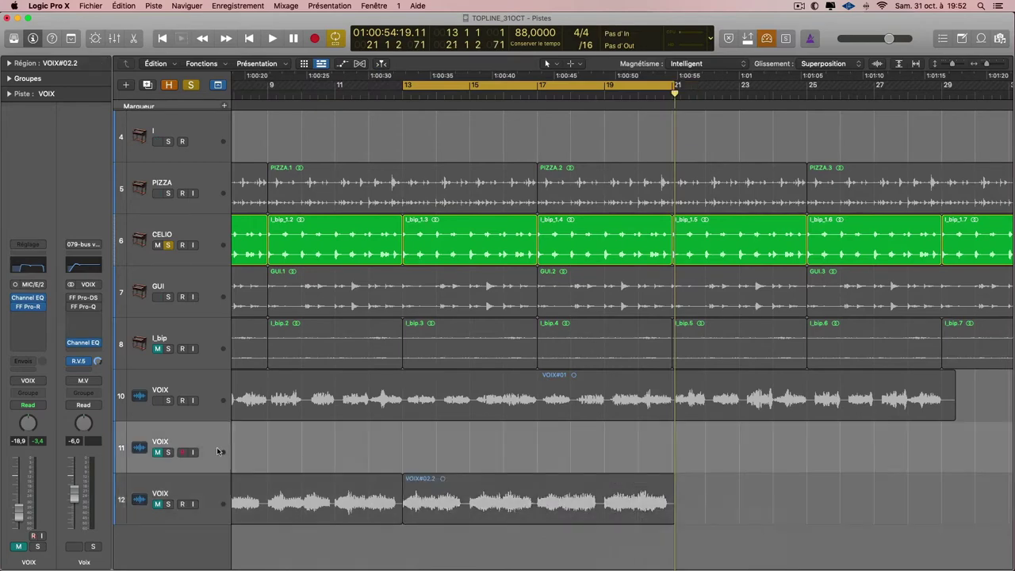
pyautogui.press('BackSpace')
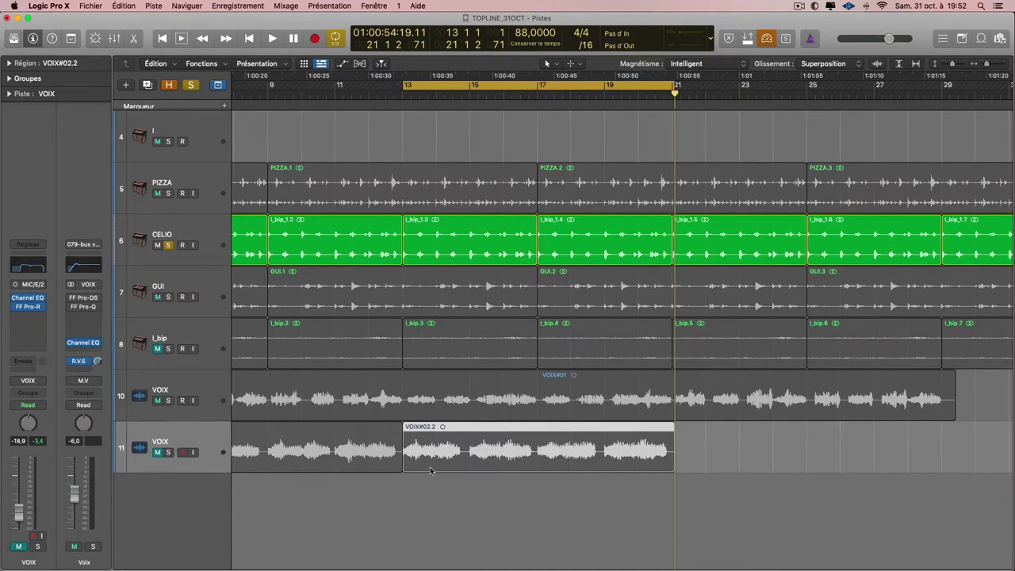
# - Shorten VOIX#02.1 to a length of 11 3 3 0 and extend the start of VOIX#02.2 back to 12 4 4 1
pyautogui.press('super+Right')
pyautogui.press('super+Right')
pyautogui.press('super+Down')
pyautogui.press('super+Down')
pyautogui.hscroll(-10, 431, 470)
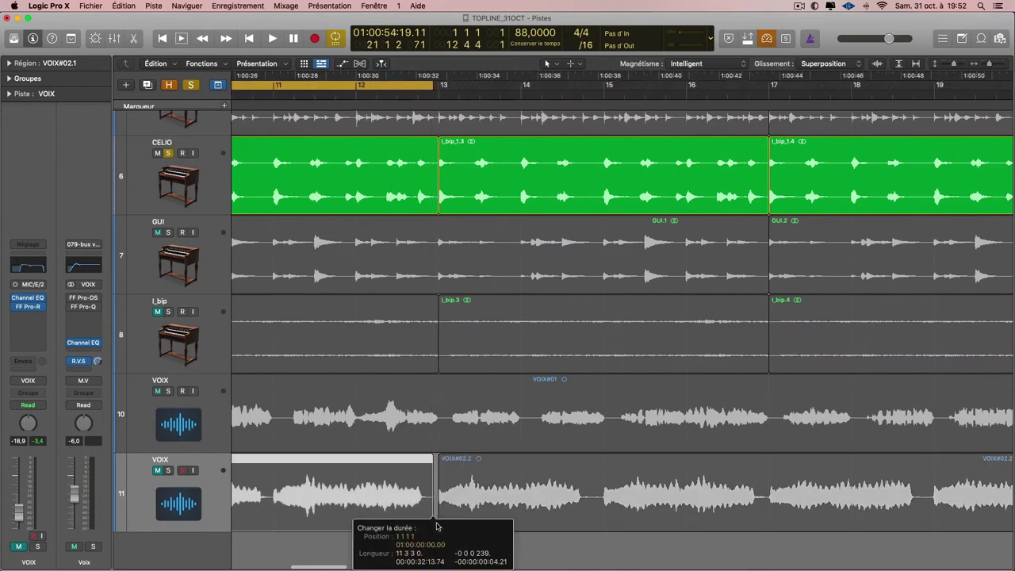
pyautogui.moveTo(436, 525); pyautogui.dragTo(434, 525)
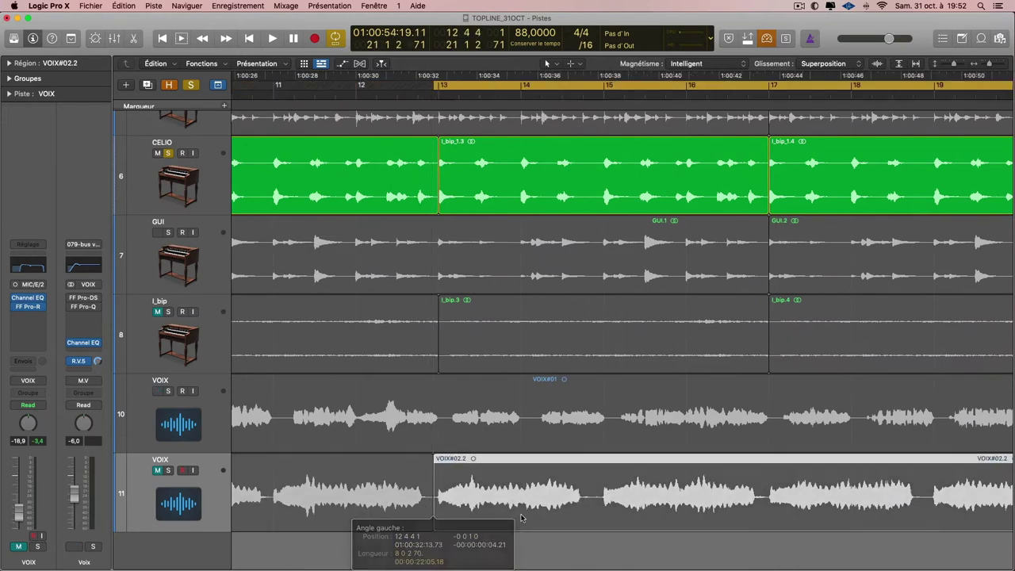
pyautogui.press('super+Left')
pyautogui.press('super+Left')
pyautogui.press('super+Up')
pyautogui.press('super+Up')
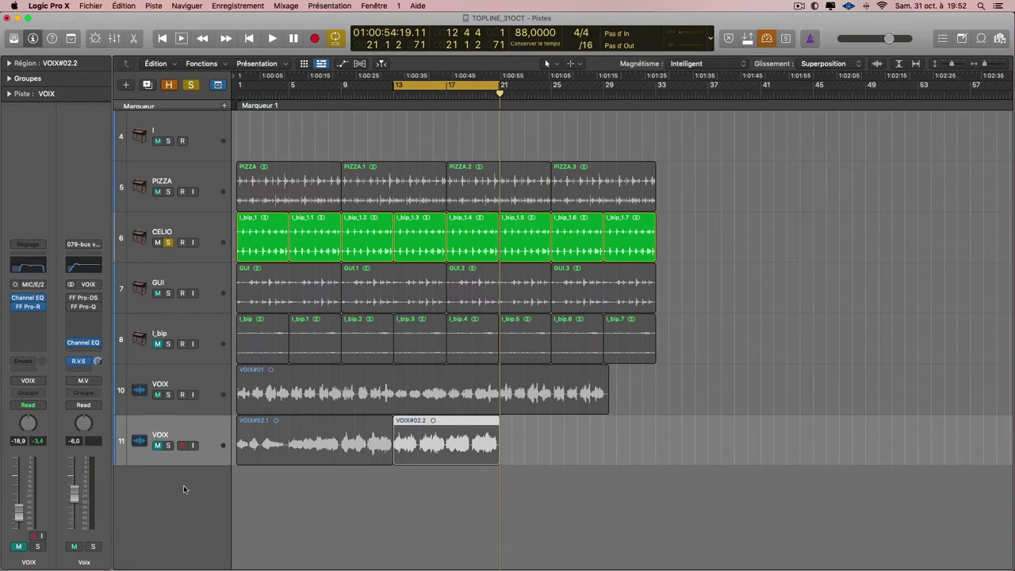
# - Add another empty VOIX track below track 11
pyautogui.doubleClick(185, 492)
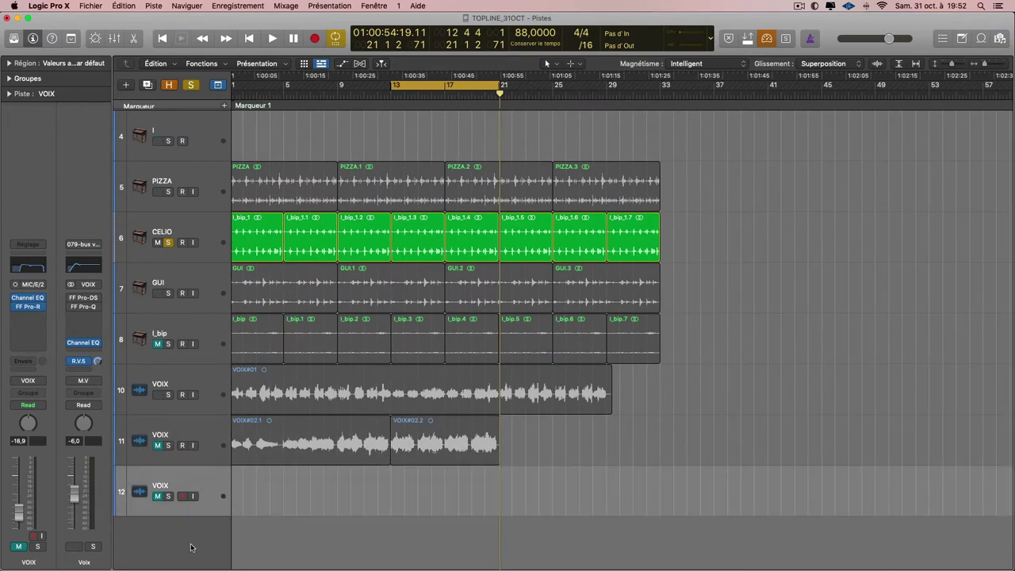
# - Add two more empty VOIX tracks below track 12
pyautogui.doubleClick(190, 547)
pyautogui.scroll(-2, 302, 500)
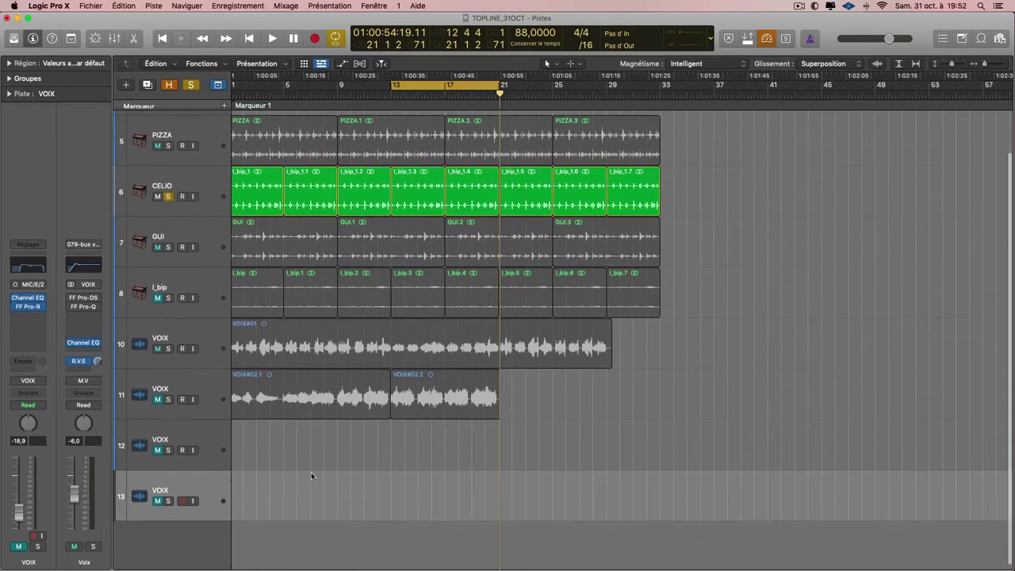
pyautogui.doubleClick(214, 548)
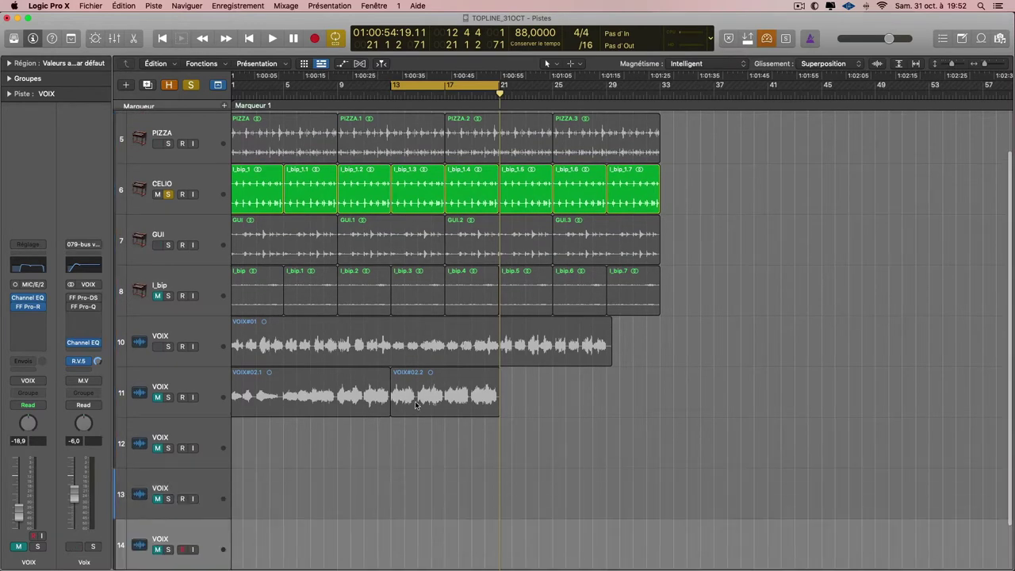
pyautogui.scroll(-1, 418, 406)
pyautogui.hscroll(-1, 358, 380)
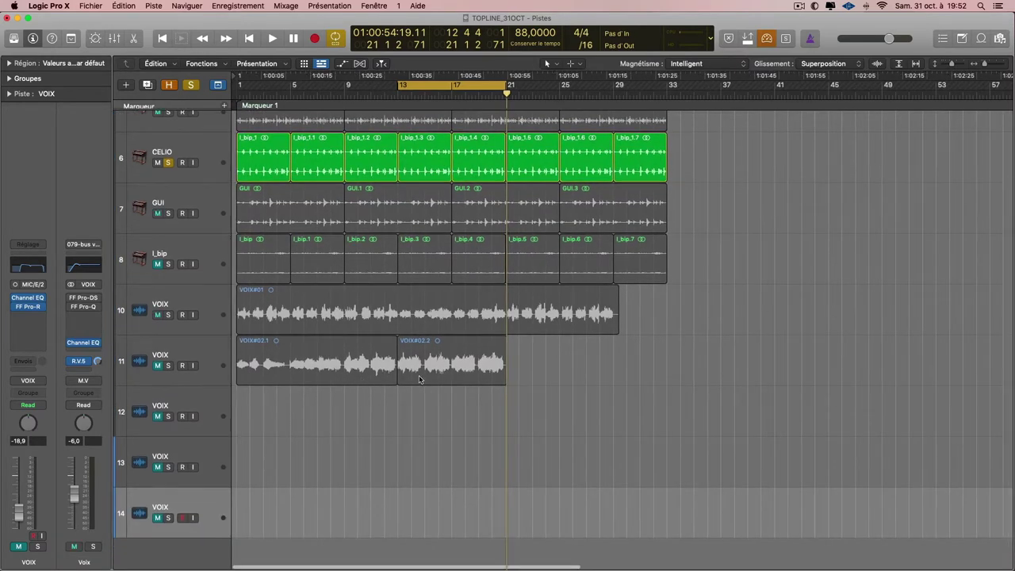
# - Play the VOIX#02.2 region from bar 13 with VOIX track 11 soloed
pyautogui.scroll(3, 419, 378)
pyautogui.click(380, 373)
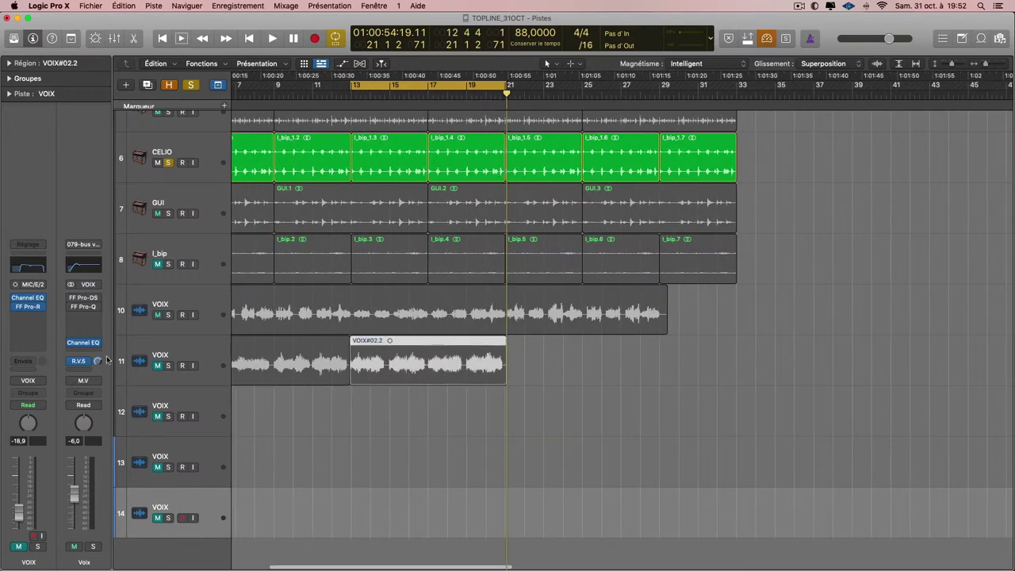
pyautogui.press('space')
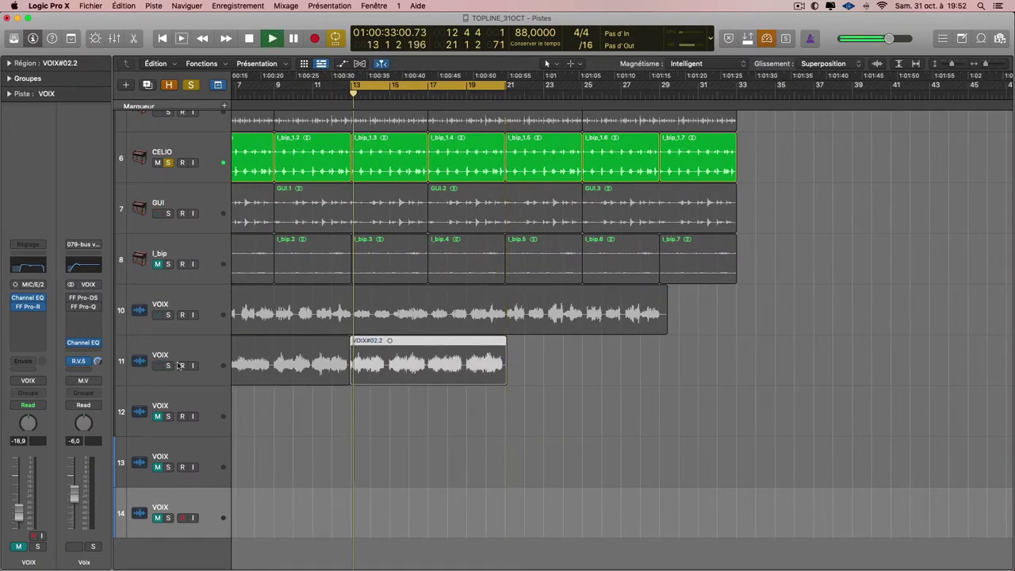
pyautogui.click(166, 366)
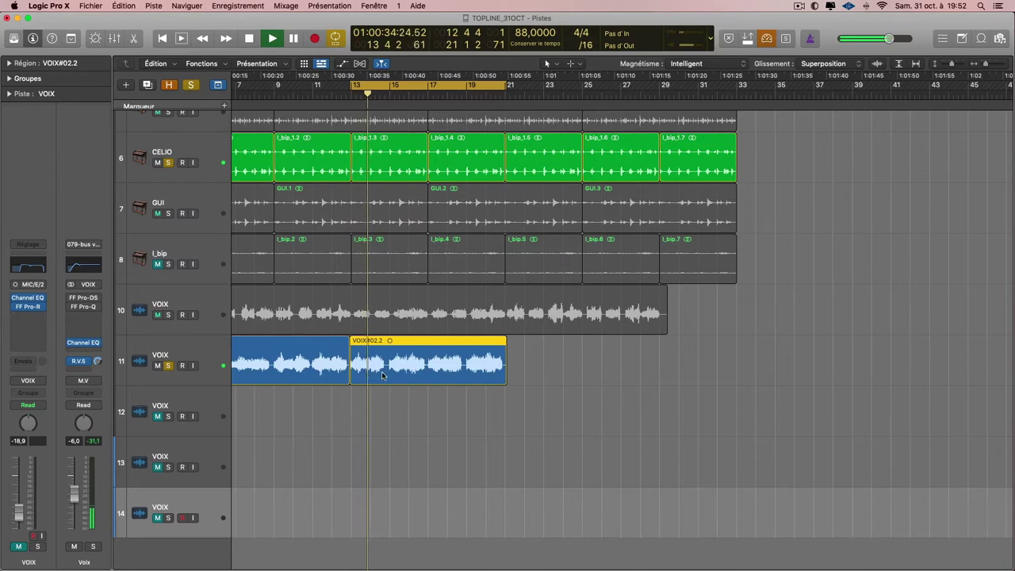
pyautogui.scroll(2, 396, 374)
pyautogui.press('super+Right')
pyautogui.moveTo(430, 363); pyautogui.dragTo(876, 364)
pyautogui.click(524, 382)
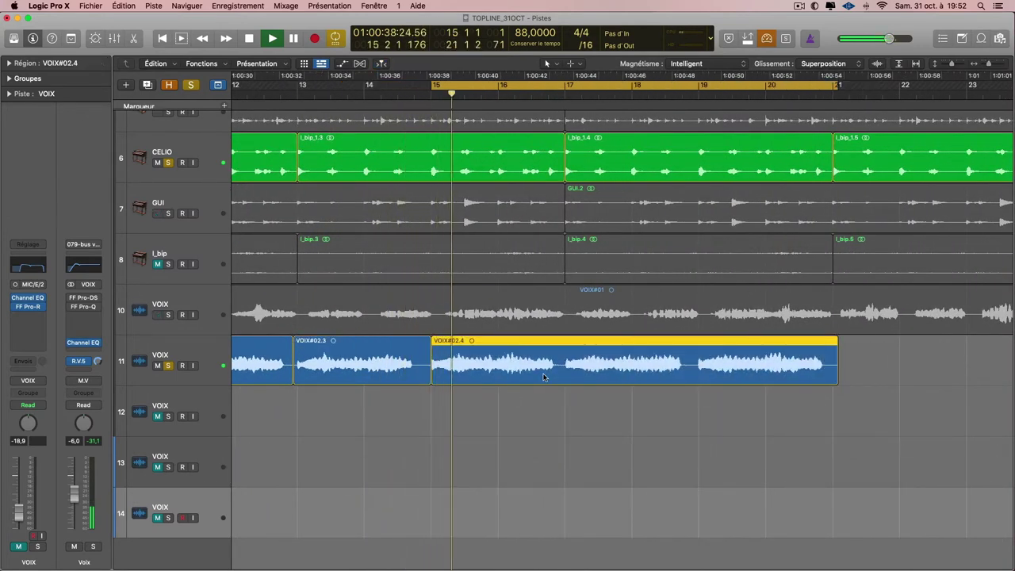
pyautogui.scroll(-2, 523, 385)
pyautogui.press('super+z')
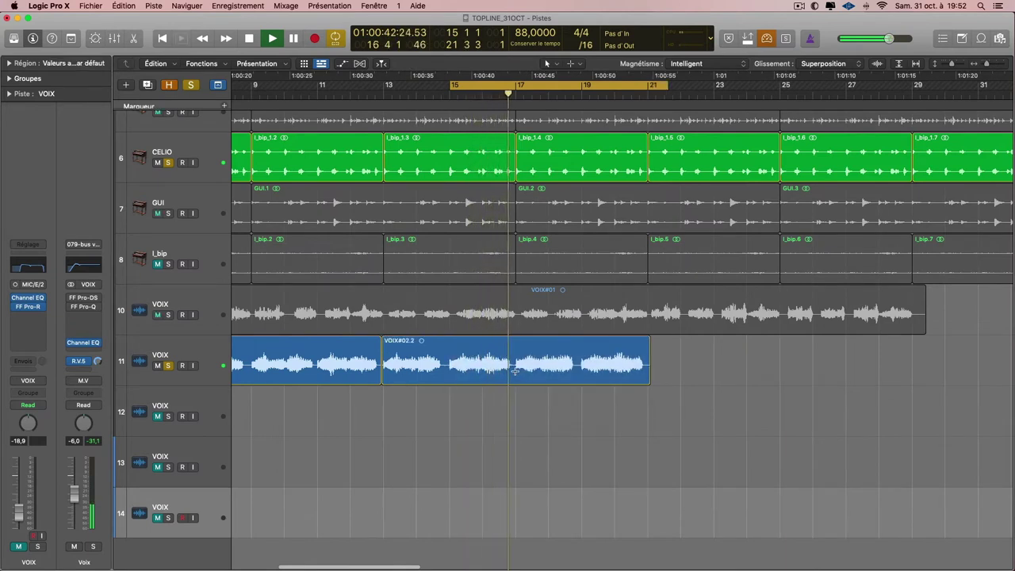
# - Split VOIX#02.2 at bar 17 and move its second half onto track 12, starting at bar 13
pyautogui.moveTo(516, 374); pyautogui.dragTo(736, 373)
pyautogui.click(591, 373)
pyautogui.moveTo(589, 374)
pyautogui.mouseDown()
pyautogui.moveTo(492, 413)
pyautogui.moveTo(439, 411)
pyautogui.mouseUp()
pyautogui.click(433, 362)
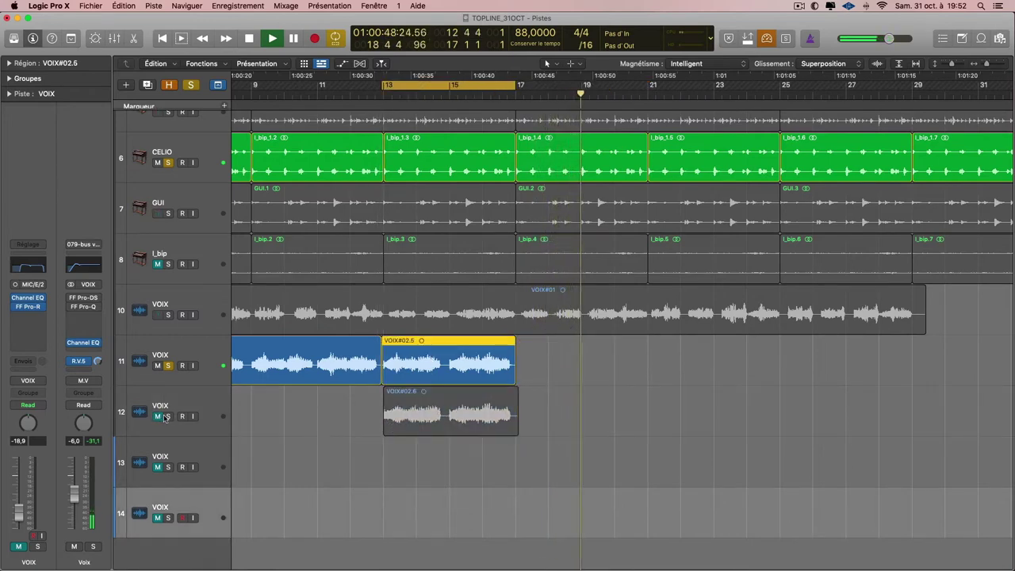
# - Split VOIX#02.1 at bar 9 and move its second part onto track 13, starting at bar 13
pyautogui.hscroll(-2, 280, 372)
pyautogui.click(280, 371)
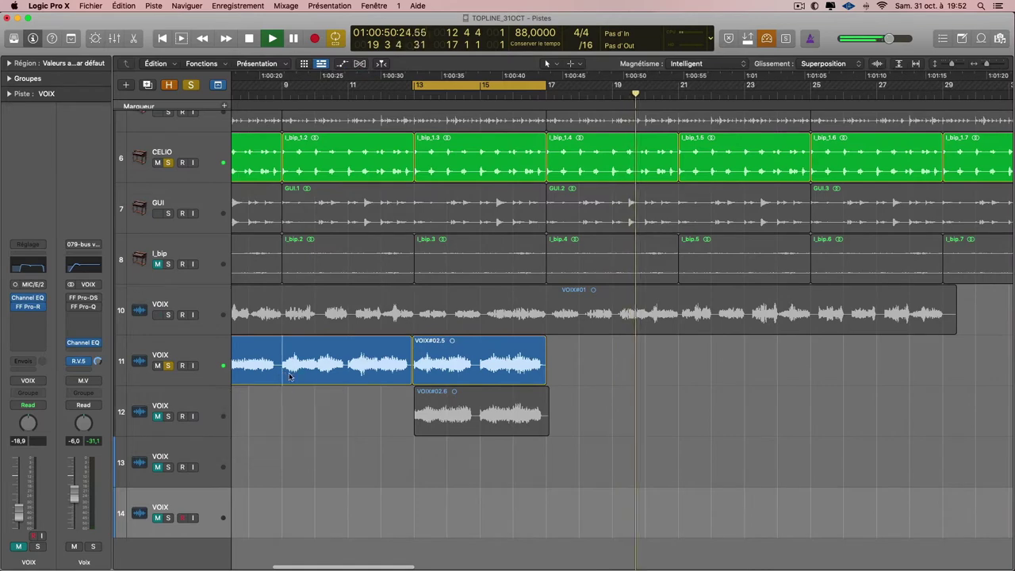
pyautogui.keyDown('super'); pyautogui.doubleClick(280, 372); pyautogui.keyUp('super')
pyautogui.hscroll(-5, 280, 371)
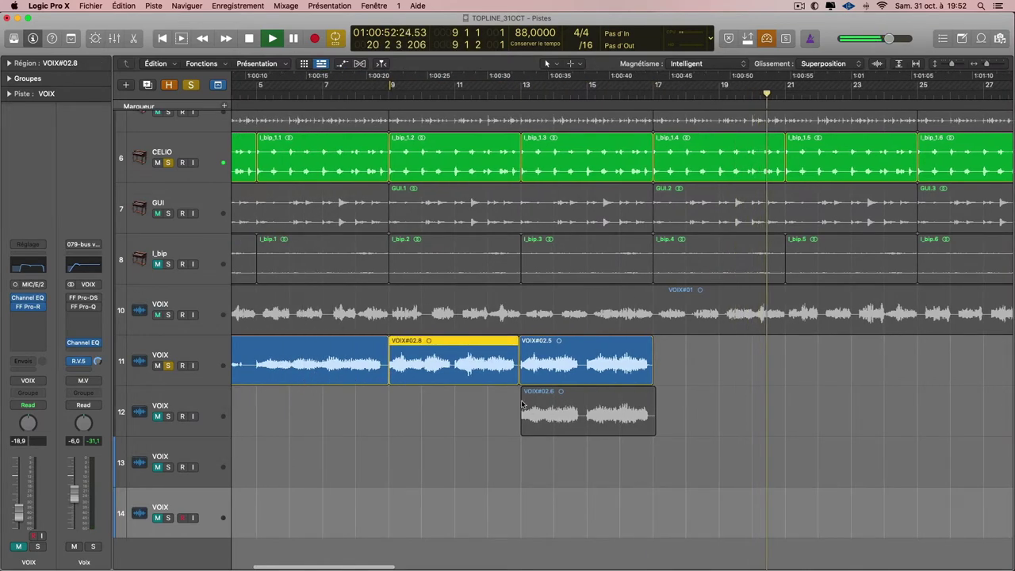
pyautogui.scroll(-1, 445, 365)
pyautogui.moveTo(458, 357); pyautogui.dragTo(601, 454)
# - Swap the order of VOIX tracks 12 and 13, solo both and play the stacked takes from bar 13
pyautogui.hscroll(-6, 376, 373)
pyautogui.click(377, 377)
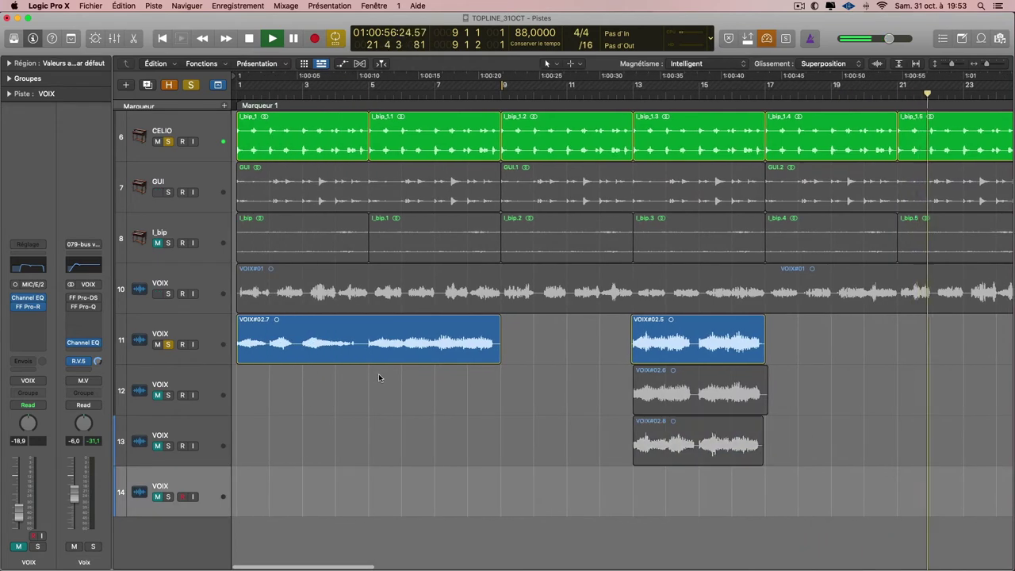
pyautogui.moveTo(618, 337); pyautogui.dragTo(866, 484)
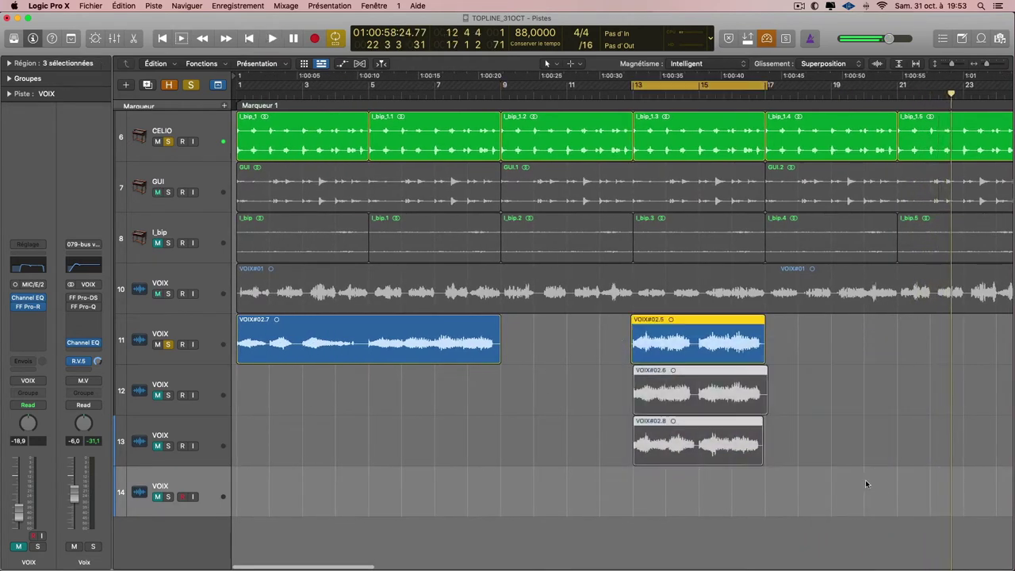
pyautogui.moveTo(171, 398); pyautogui.dragTo(176, 423)
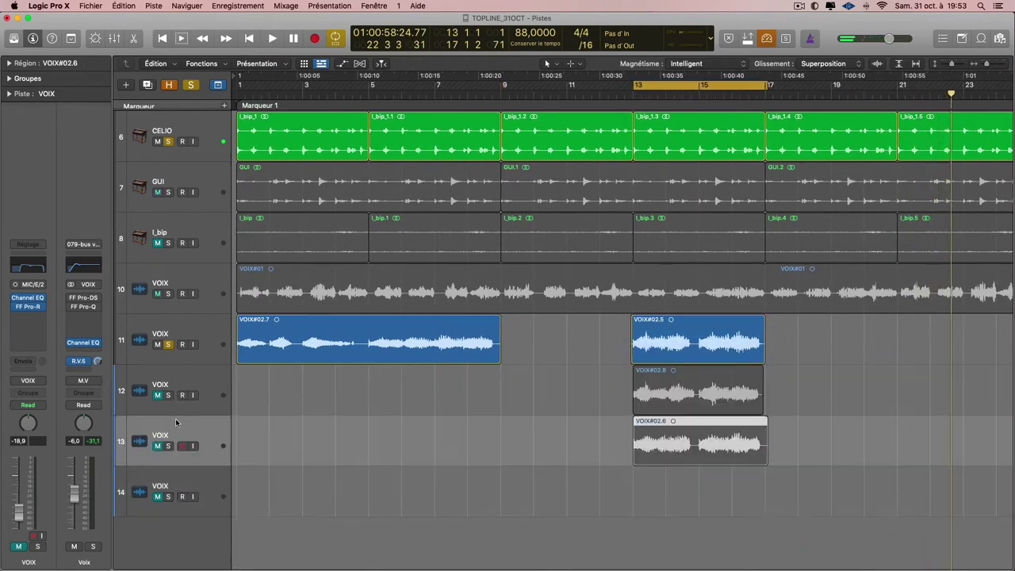
pyautogui.click(168, 395)
pyautogui.press('space')
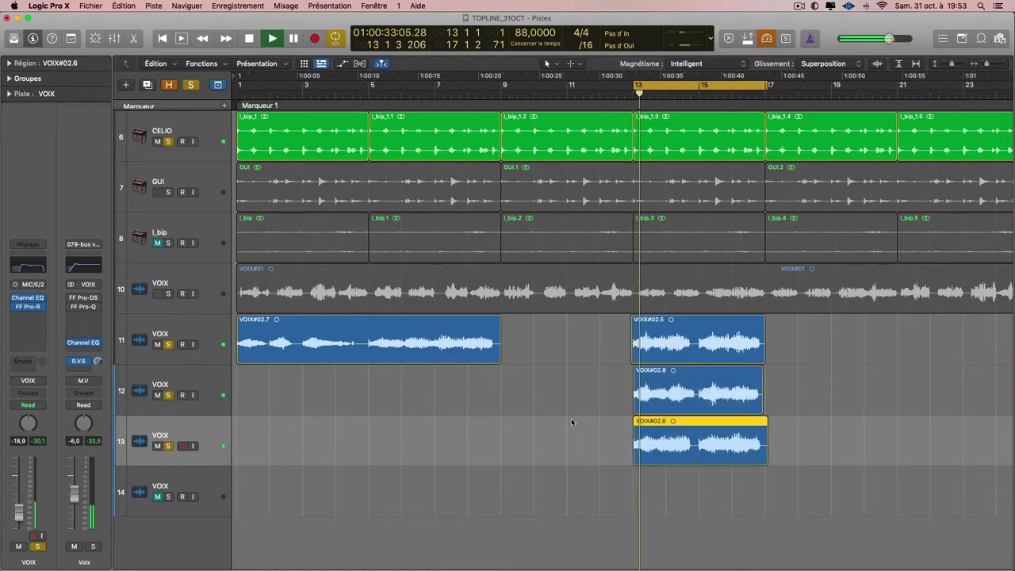
# - Show the mixer and pan VOIX track 12 to -64 and VOIX track 13 to +63
pyautogui.press('x')
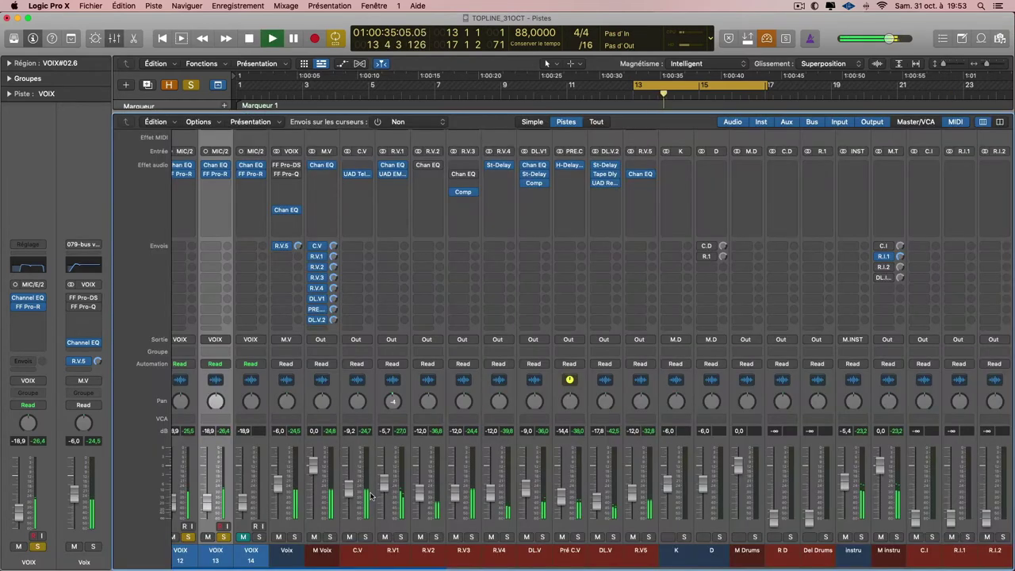
pyautogui.hscroll(-5, 370, 495)
pyautogui.moveTo(402, 554); pyautogui.dragTo(437, 534)
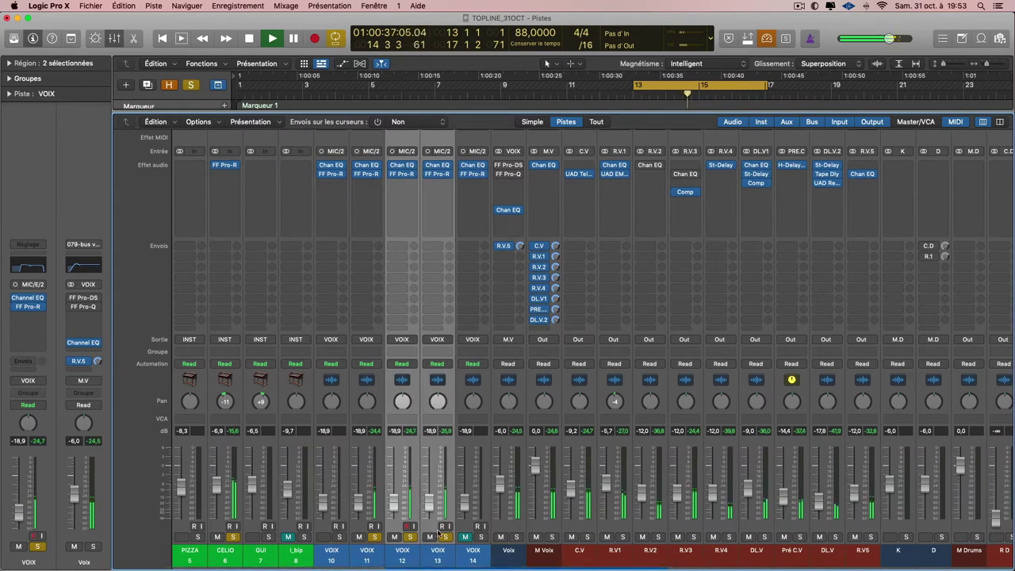
pyautogui.click(446, 537)
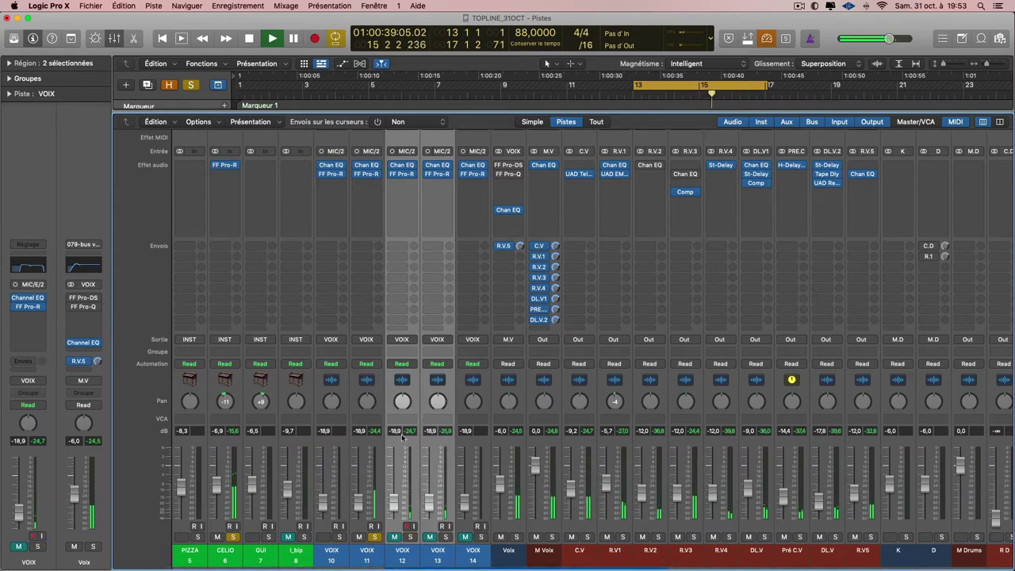
pyautogui.click(411, 553)
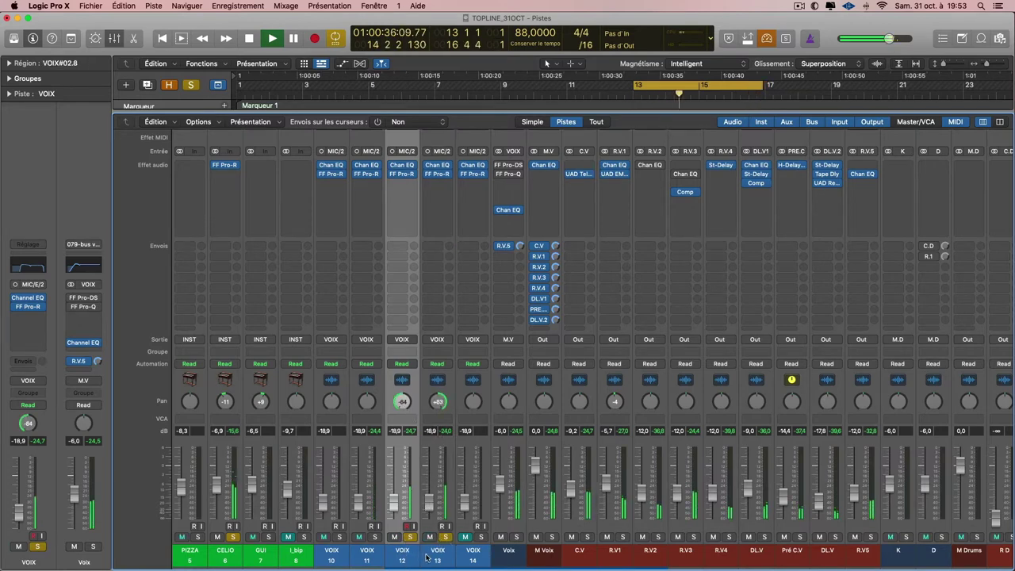
# - Lower VOIX tracks 11, 12 and 13 to -21.0, -21.6 and -22.0 dB and pan track 11 to -19
pyautogui.keyDown('shift'); pyautogui.click(427, 558); pyautogui.keyUp('shift')
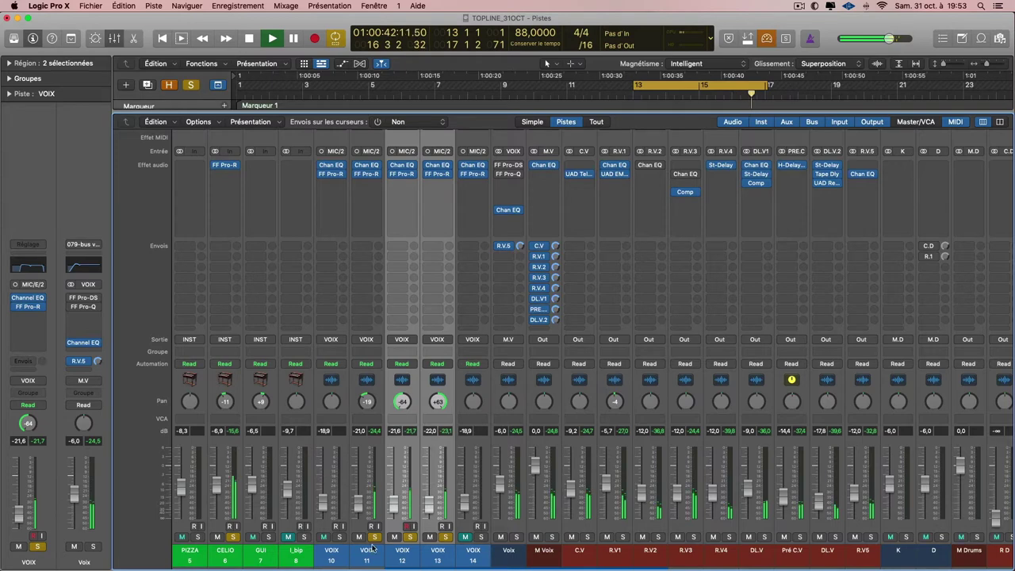
pyautogui.keyDown('shift'); pyautogui.click(373, 549); pyautogui.keyUp('shift')
pyautogui.keyDown('shift'); pyautogui.click(446, 562); pyautogui.keyUp('shift')
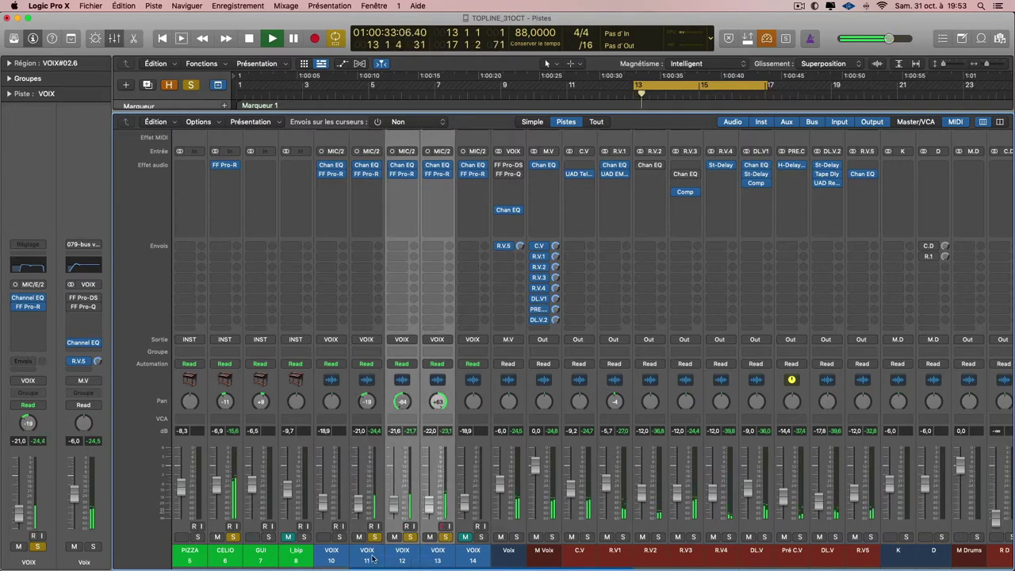
# - Lower the Channel EQ gain to -5.1 dB on one of the three stacked VOIX tracks and copy its settings
pyautogui.keyDown('shift'); pyautogui.click(377, 401); pyautogui.keyUp('shift')
pyautogui.click(424, 164)
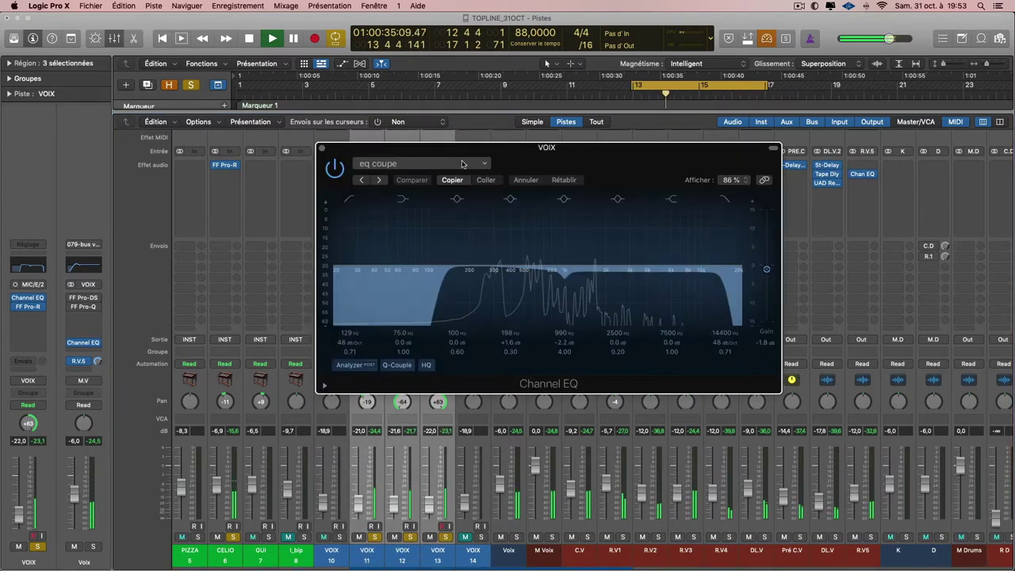
pyautogui.moveTo(766, 277); pyautogui.dragTo(767, 280)
pyautogui.click(453, 180)
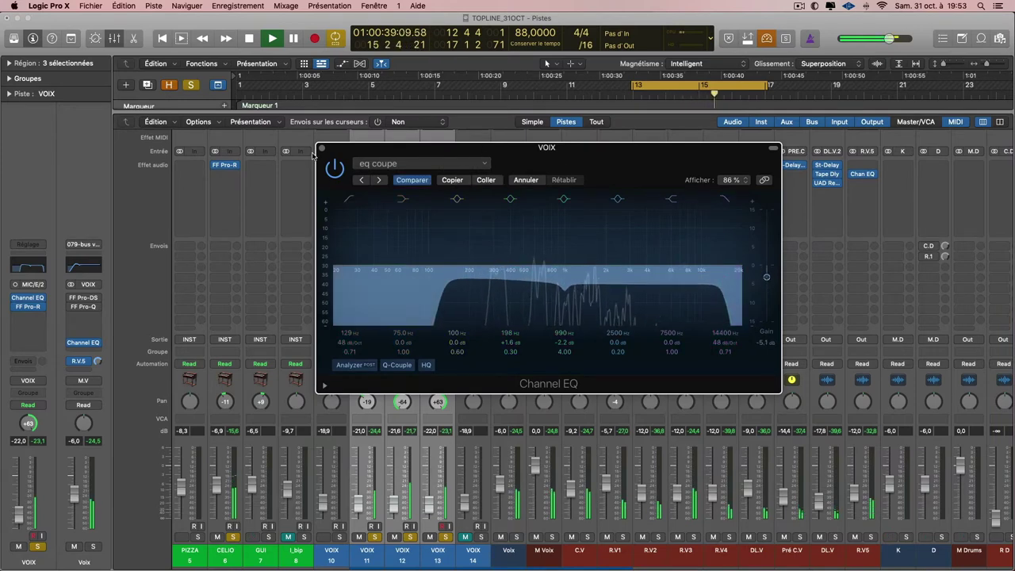
pyautogui.click(321, 149)
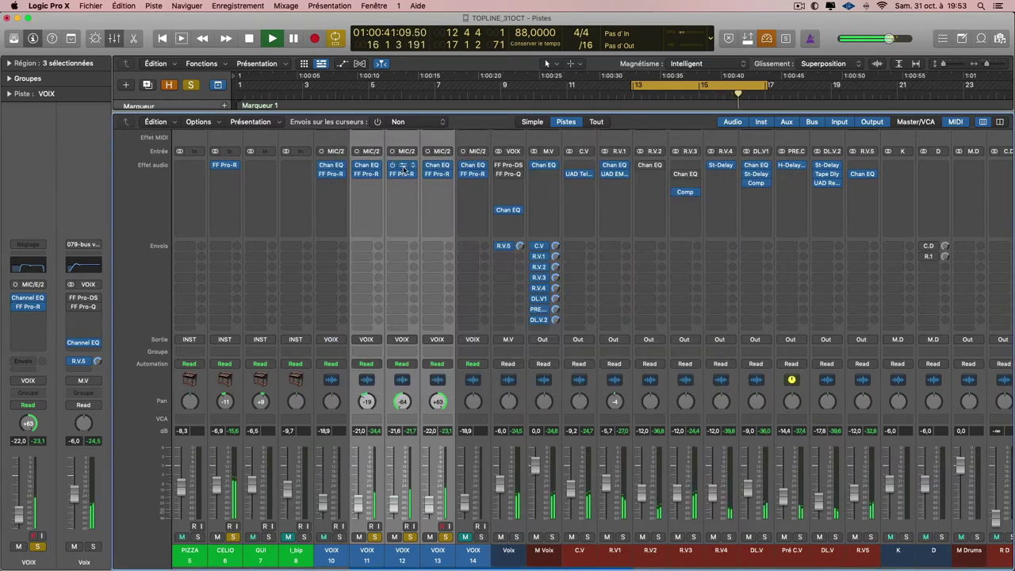
# - Paste the copied EQ settings into the Channel EQ of the other two stacked VOIX tracks
pyautogui.click(473, 166)
pyautogui.click(486, 180)
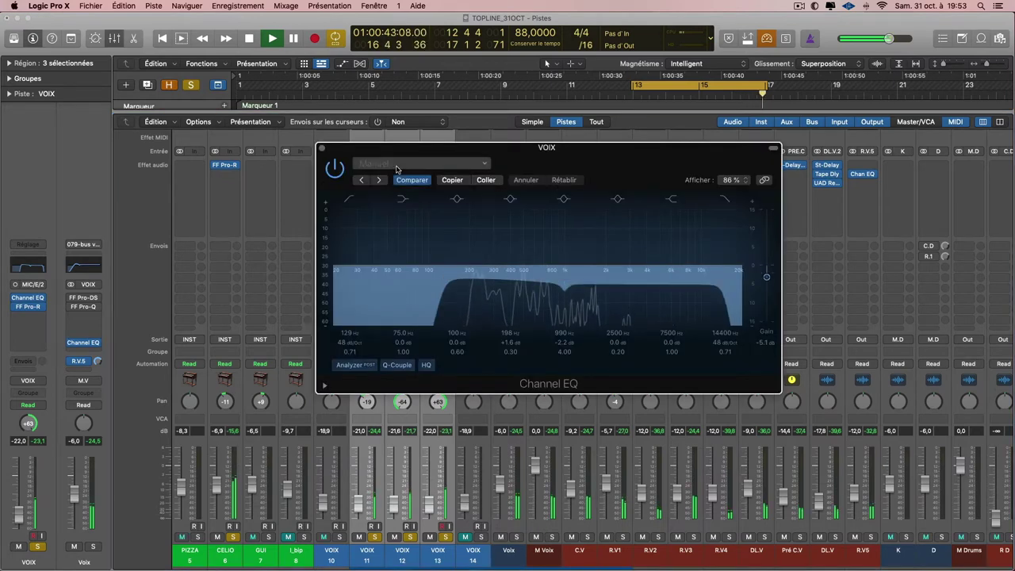
pyautogui.click(321, 148)
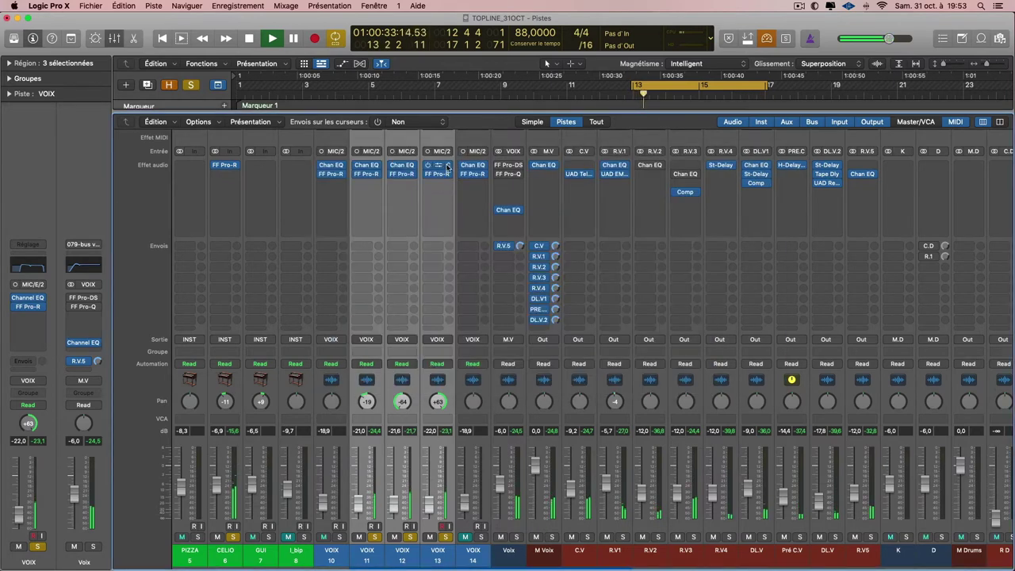
pyautogui.click(402, 165)
pyautogui.click(486, 180)
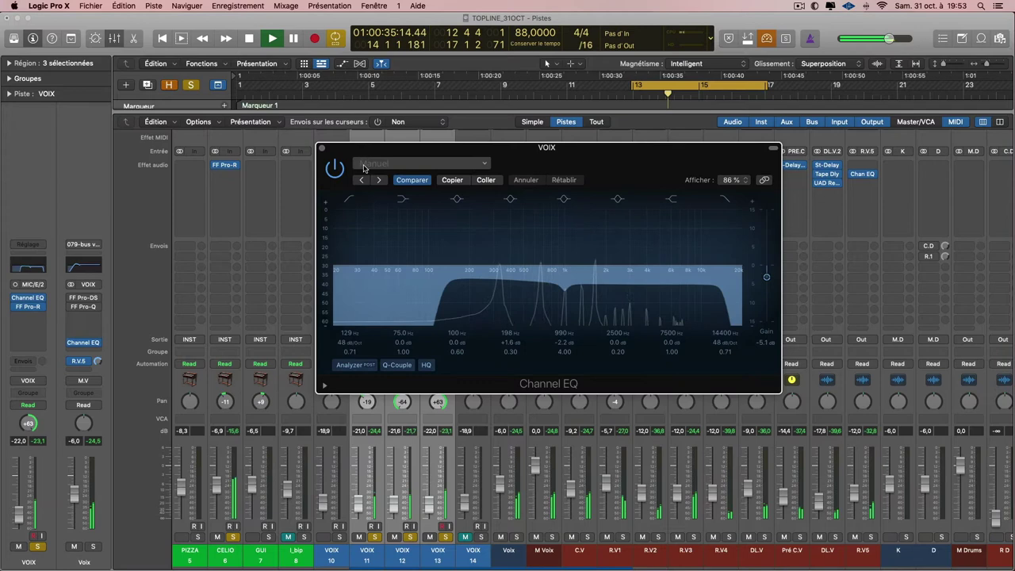
pyautogui.click(322, 148)
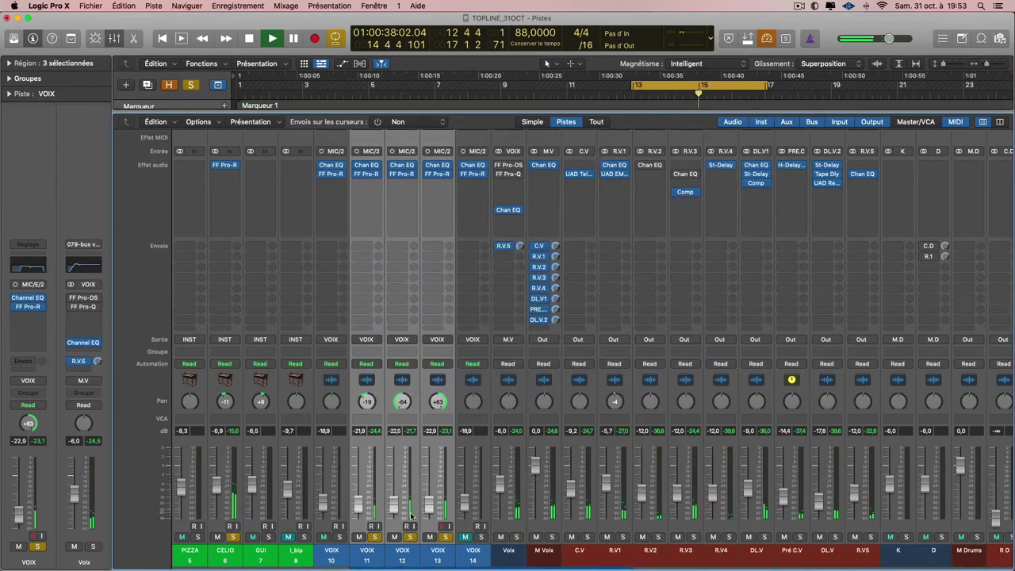
# - Lower VOIX tracks 11, 12 and 13 to -21.9, -22.5 and -22.9 dB, then hide the mixer and save the project
pyautogui.press('x')
pyautogui.press('super+s')
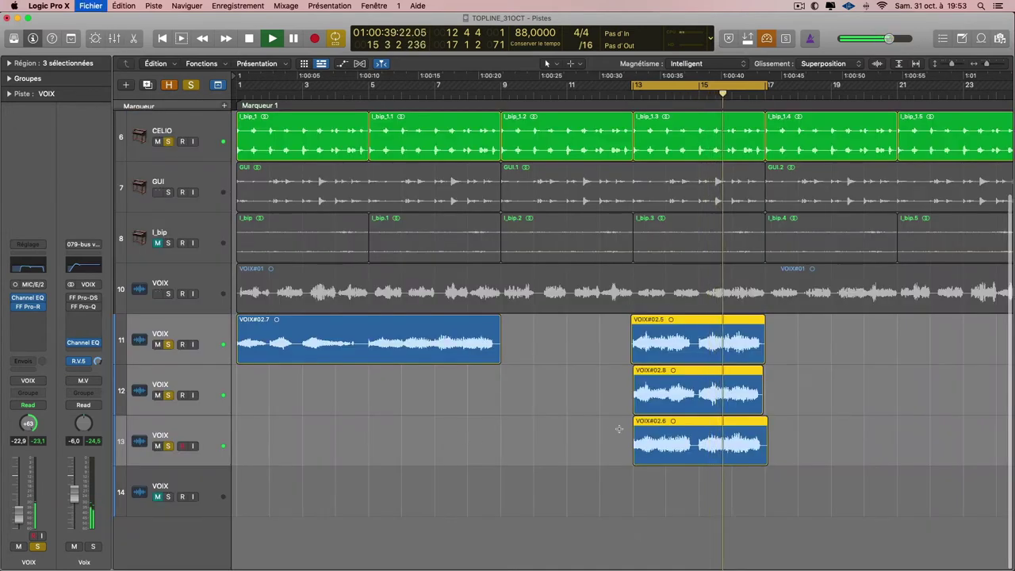
# - Extend the end of VOIX#02.8 and shorten the end of VOIX#02.6 so both finish at about bar 17
pyautogui.press('super+Down')
pyautogui.press('super+Down')
pyautogui.press('super+Right')
pyautogui.press('super+Right')
pyautogui.press('super+Right')
pyautogui.press('super+Right')
pyautogui.press('super+Right')
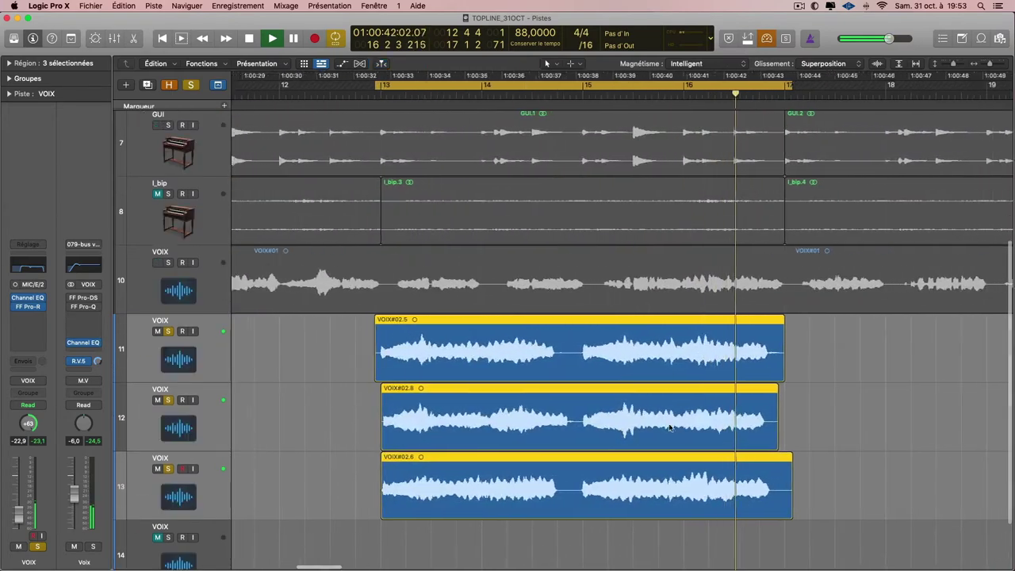
pyautogui.hscroll(1, 670, 428)
pyautogui.click(807, 399)
pyautogui.hscroll(-12, 806, 399)
pyautogui.hscroll(12, 800, 399)
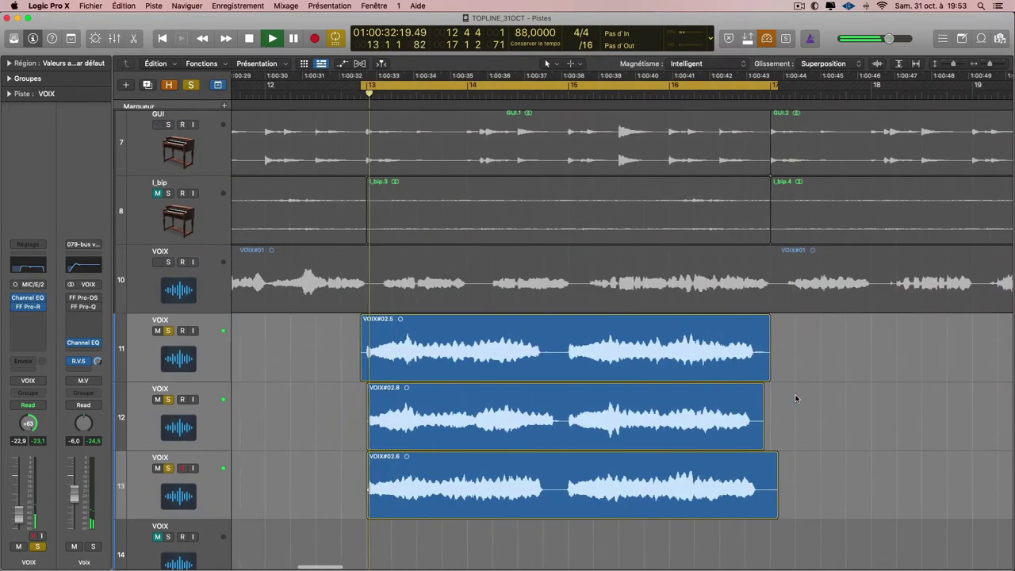
pyautogui.hscroll(-1, 796, 399)
pyautogui.moveTo(788, 347); pyautogui.dragTo(776, 444)
pyautogui.click(786, 485)
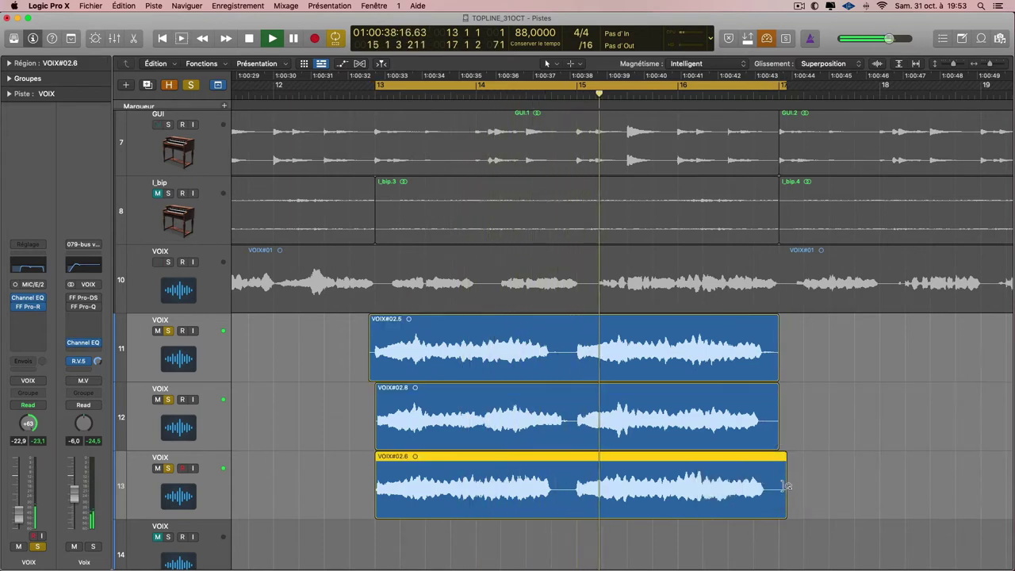
pyautogui.moveTo(786, 486); pyautogui.dragTo(775, 501)
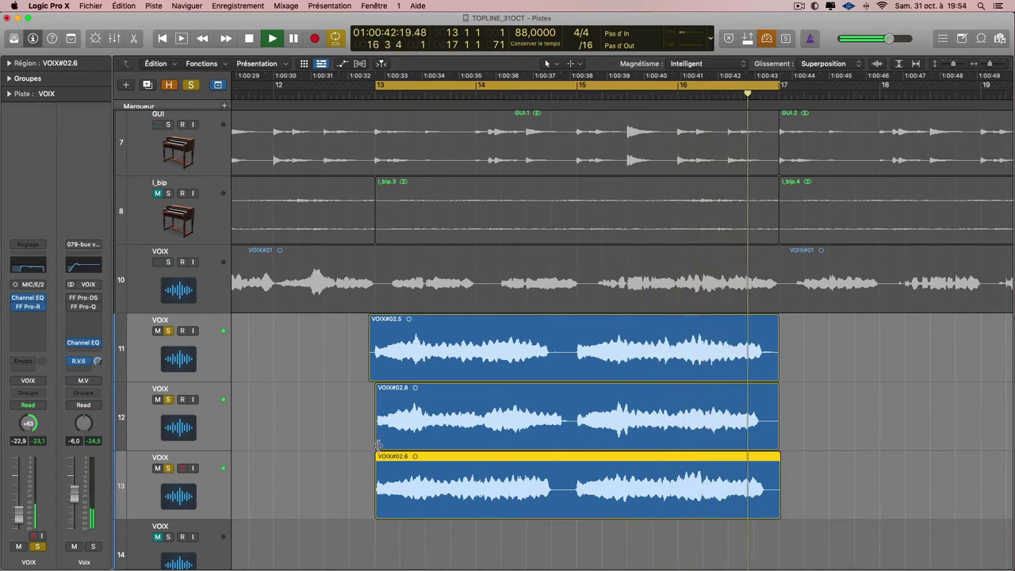
# - Extend the starts of VOIX#02.8 and VOIX#02.6 back to 12 4 4 1, matching VOIX#02.5
pyautogui.moveTo(377, 445); pyautogui.dragTo(370, 446)
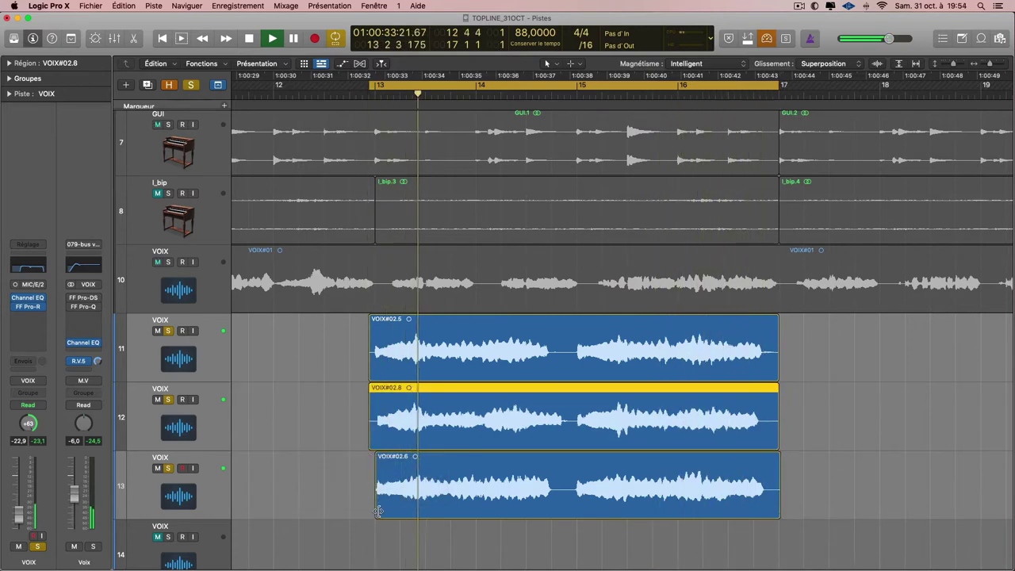
pyautogui.moveTo(378, 511); pyautogui.dragTo(370, 511)
pyautogui.press('t')
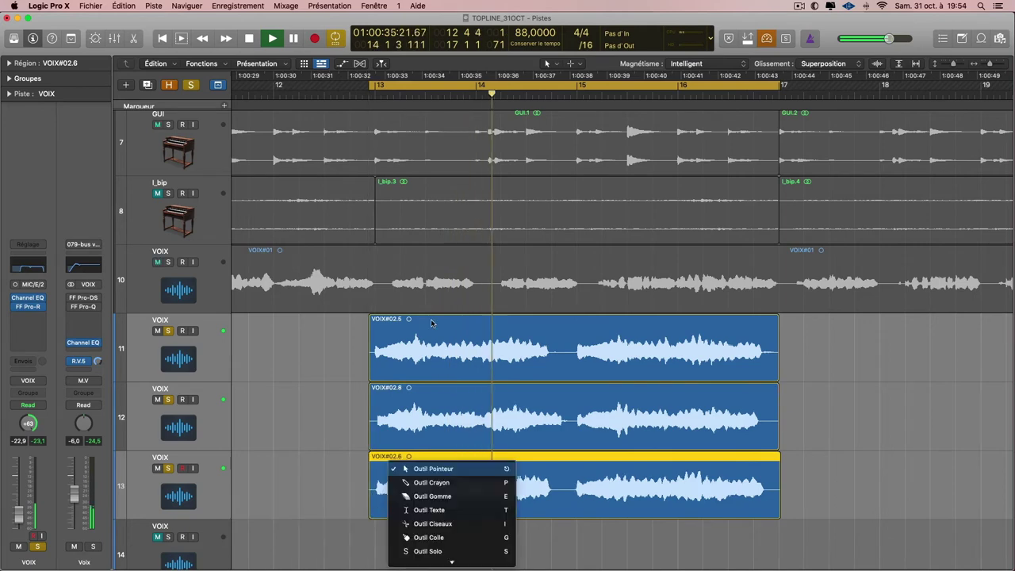
pyautogui.scroll(-5, 456, 534)
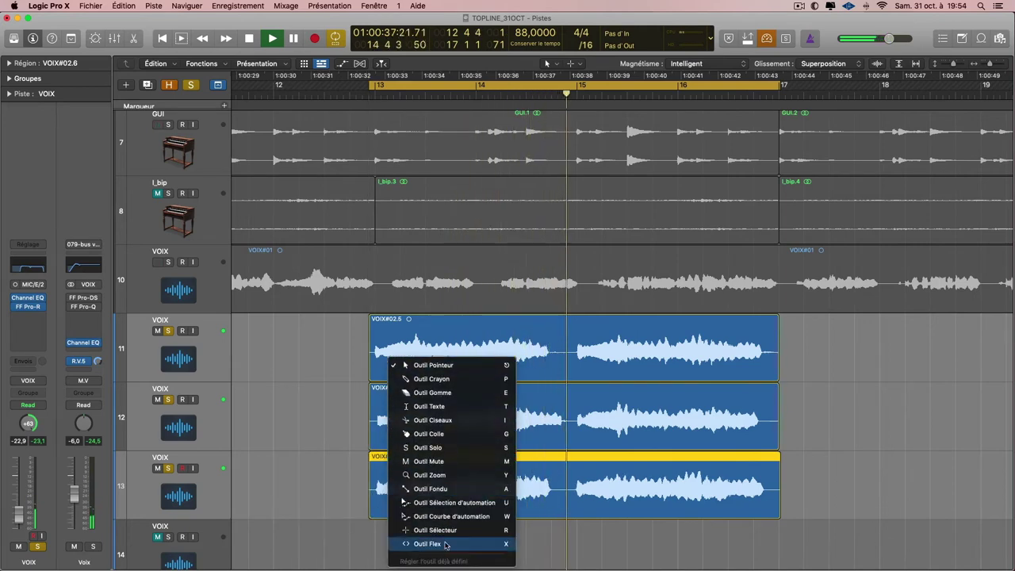
pyautogui.click(444, 544)
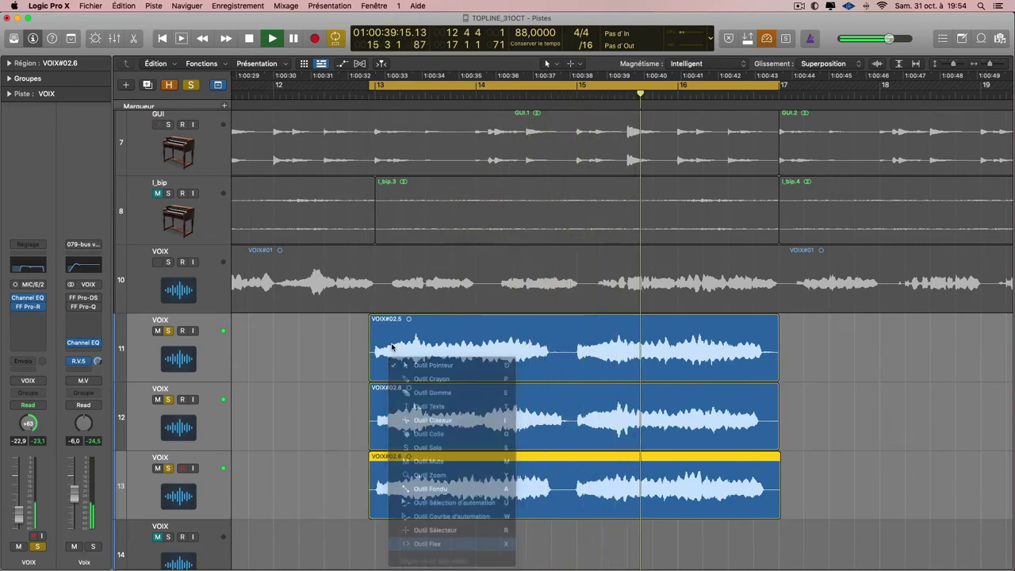
# - With the Fade tool, add short fade-ins at the starts of VOIX#02.5, VOIX#02.8 and VOIX#02.6
pyautogui.press('t')
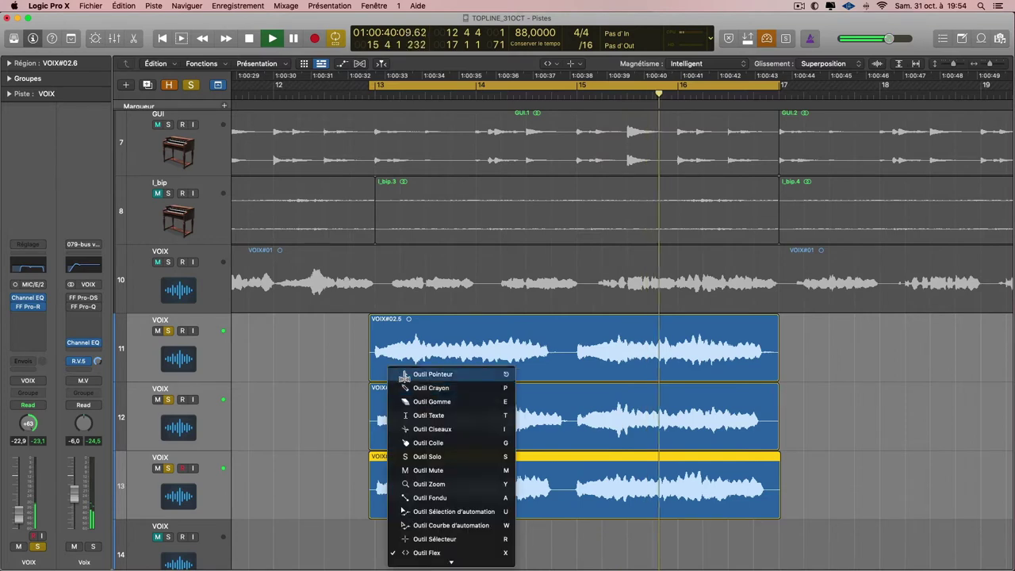
pyautogui.click(446, 499)
pyautogui.moveTo(381, 364); pyautogui.dragTo(355, 366)
pyautogui.moveTo(378, 425); pyautogui.dragTo(359, 426)
pyautogui.moveTo(377, 483); pyautogui.dragTo(359, 484)
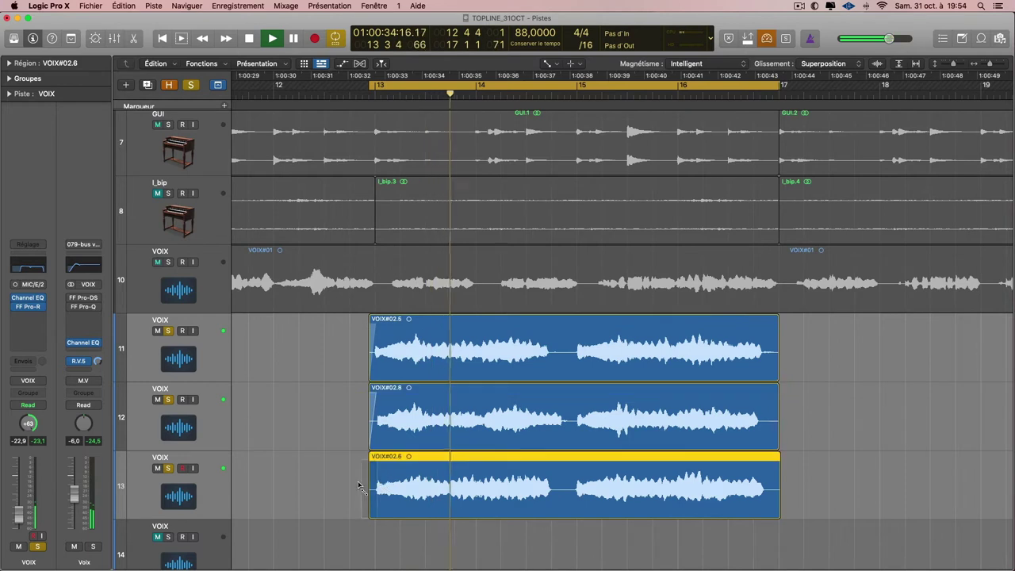
# - Add curved fade-outs at the ends of VOIX#02.5, VOIX#02.8 and VOIX#02.6, then return to the Pointer tool
pyautogui.moveTo(773, 321); pyautogui.dragTo(765, 488)
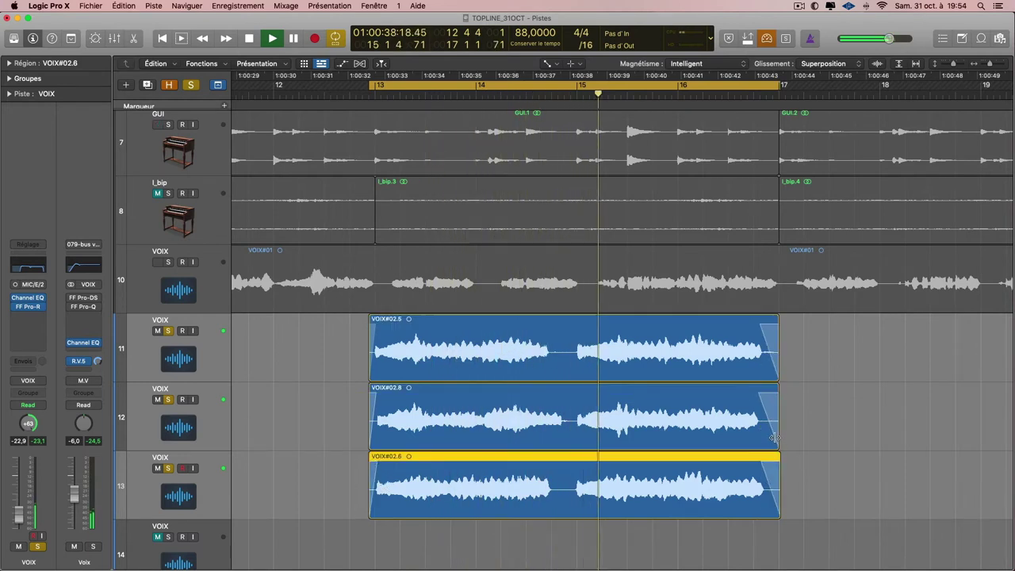
pyautogui.moveTo(775, 438); pyautogui.dragTo(742, 437)
pyautogui.moveTo(773, 364); pyautogui.dragTo(717, 362)
pyautogui.moveTo(775, 493); pyautogui.dragTo(719, 491)
pyautogui.press('t')
pyautogui.click(691, 459)
pyautogui.click(833, 440)
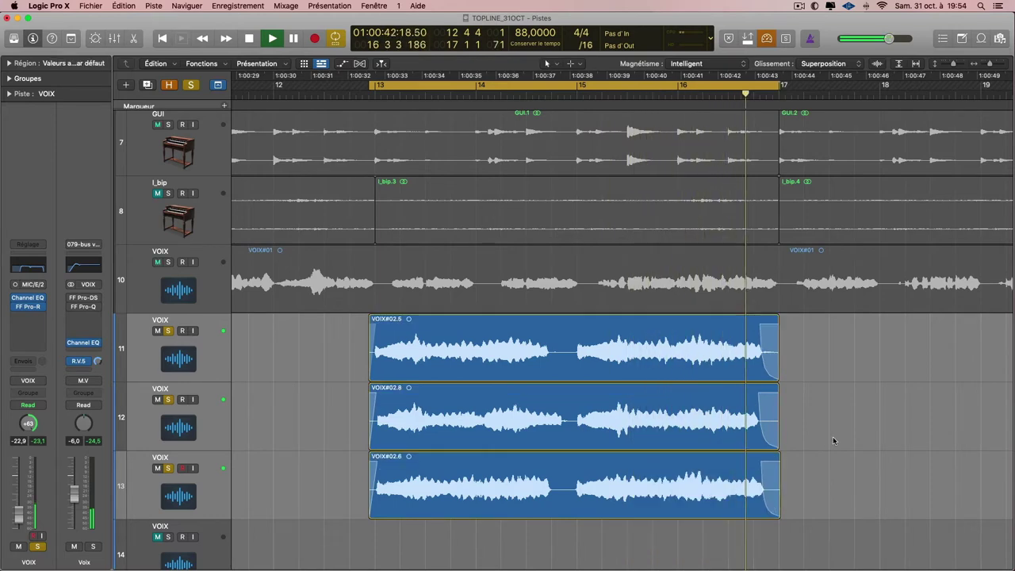
# - Delete VOIX#02.7 from track 11, then copy the three stacked vocal regions from bar 13 to bar 9 and cycle bars 9 to 13
pyautogui.press('super+Left')
pyautogui.press('super+Left')
pyautogui.press('super+Left')
pyautogui.press('super+Left')
pyautogui.press('super+Left')
pyautogui.press('super+Left')
pyautogui.press('super+Up')
pyautogui.press('super+Up')
pyautogui.press('super+Up')
pyautogui.press('super+Up')
pyautogui.press('super+Up')
pyautogui.press('super+Left')
pyautogui.press('super+Left')
pyautogui.press('super+Left')
pyautogui.press('super+Left')
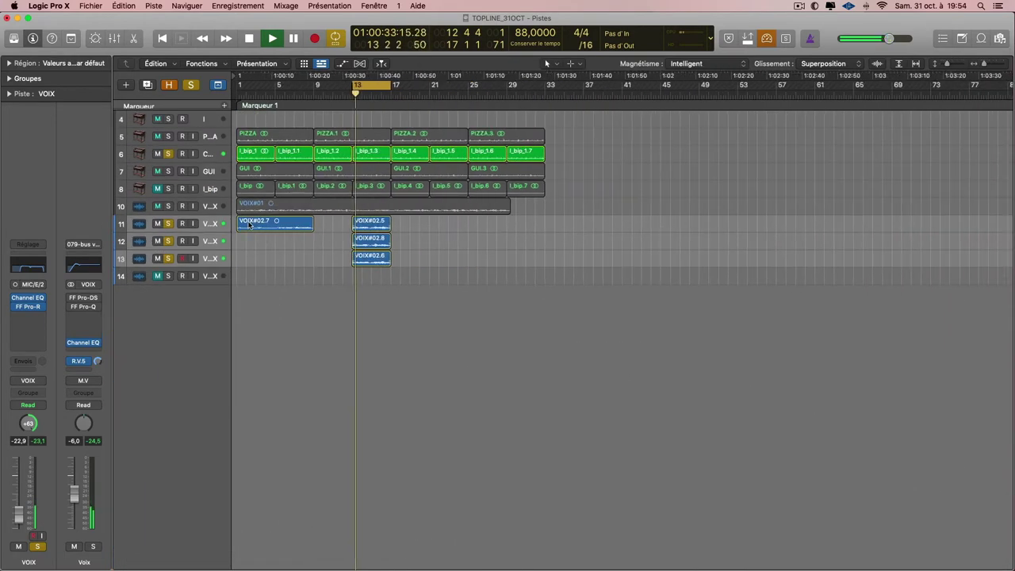
pyautogui.click(249, 225)
pyautogui.press('BackSpace')
pyautogui.moveTo(404, 279); pyautogui.dragTo(331, 229)
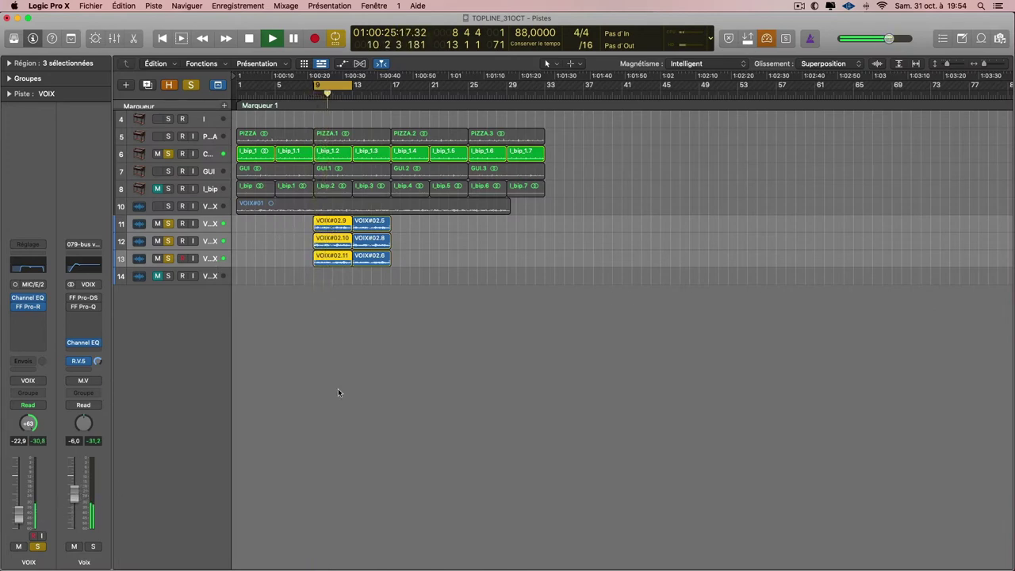
# - Assign VOIX tracks 11, 12 and 13 to a new group 6 named BAC and lower their linked volumes to about -25 dB
pyautogui.press('x')
pyautogui.click(368, 419)
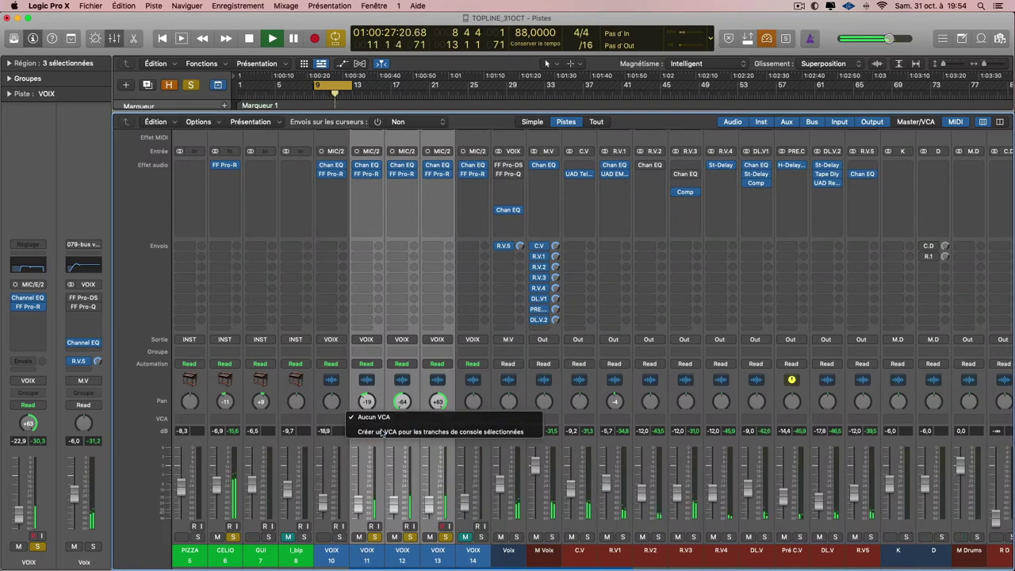
pyautogui.click(373, 352)
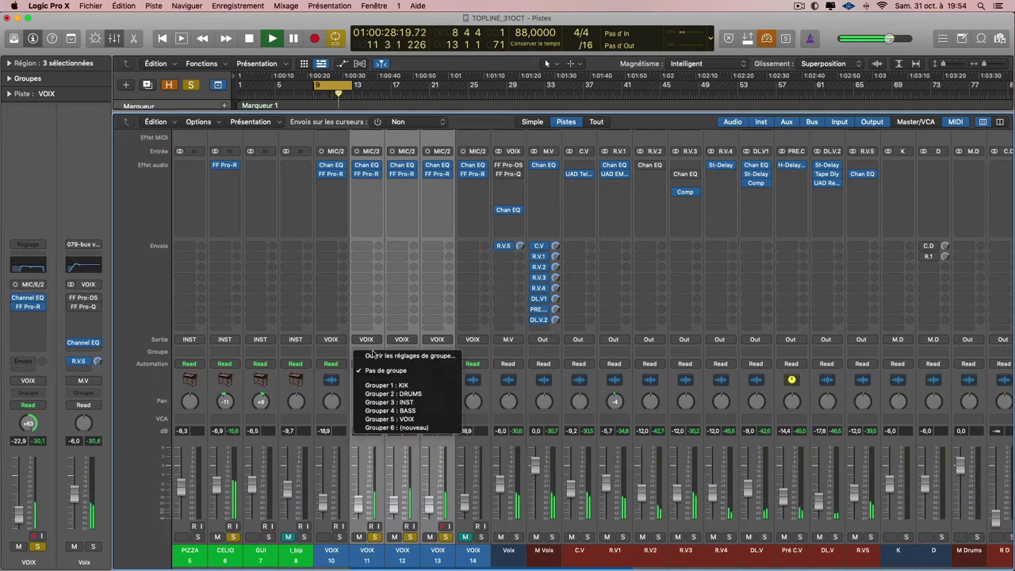
pyautogui.click(394, 427)
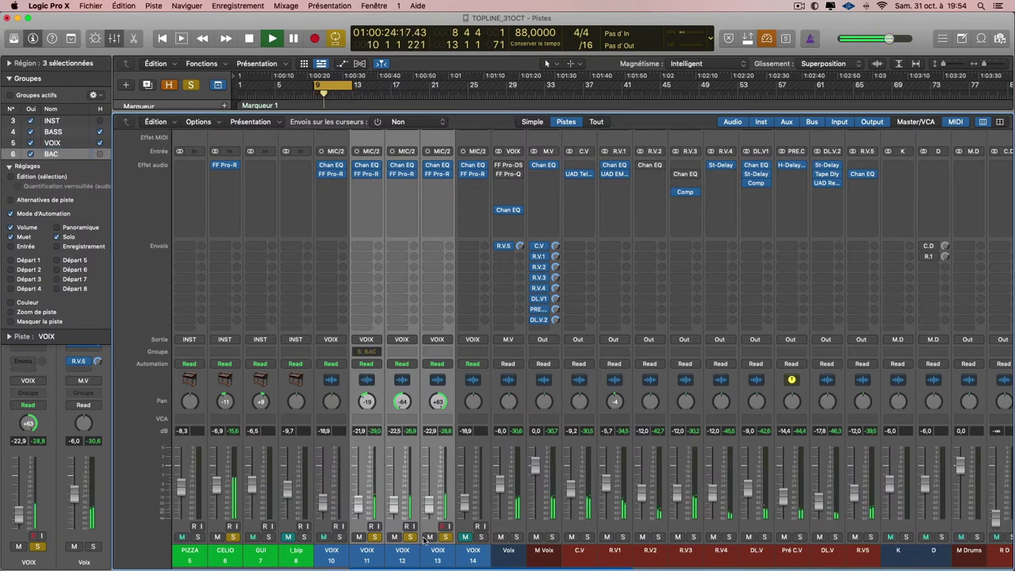
pyautogui.click(404, 352)
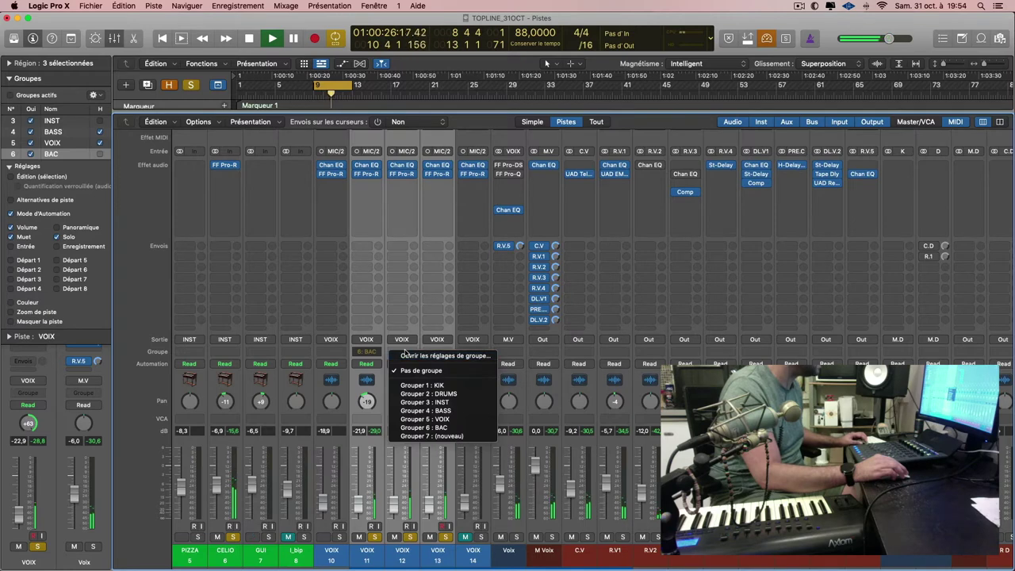
pyautogui.click(379, 352)
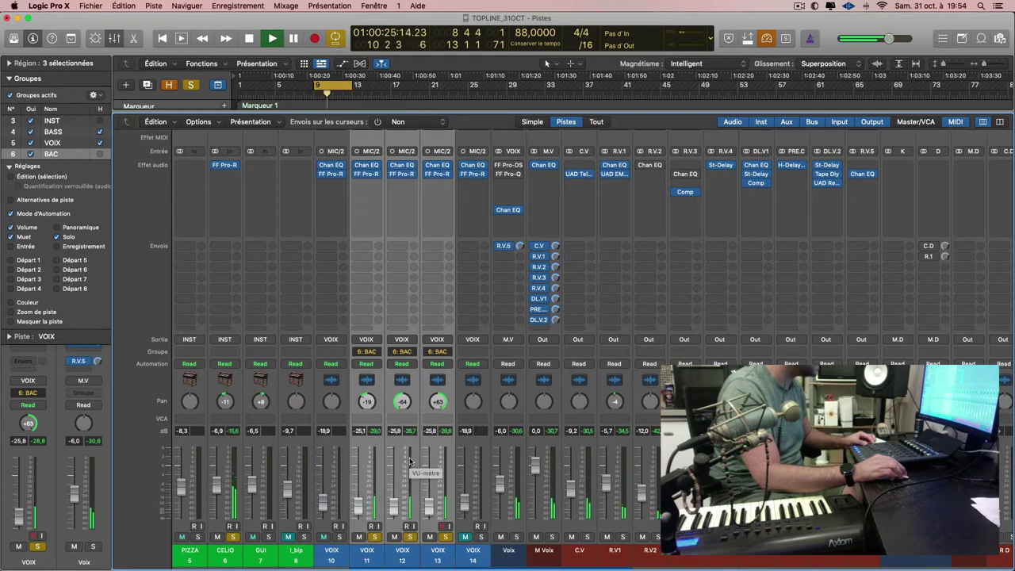
pyautogui.press('x')
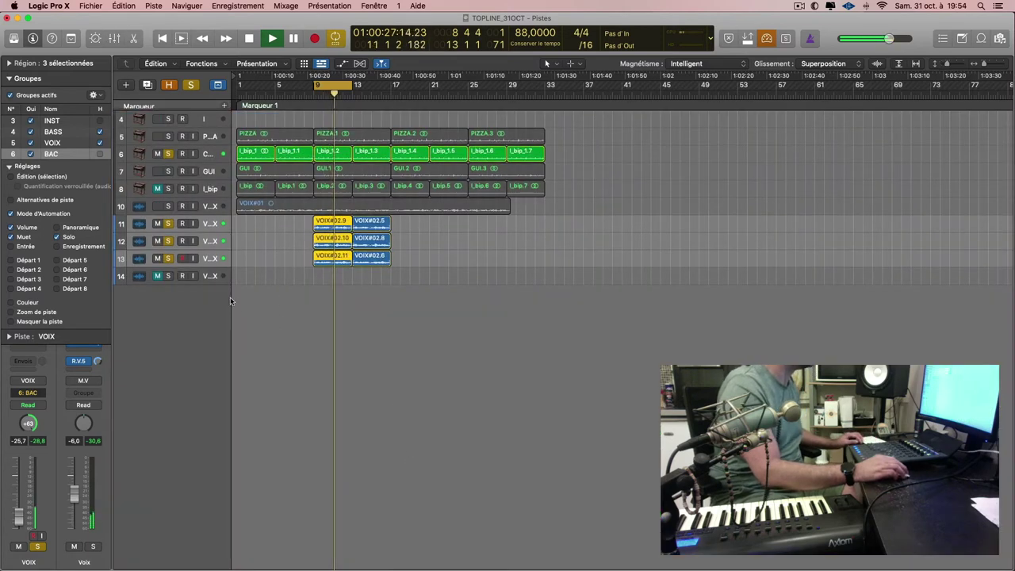
# - Select instrument track 4, collapse the group settings, stop playback and open the preset browser of its LABS instrument
pyautogui.click(143, 120)
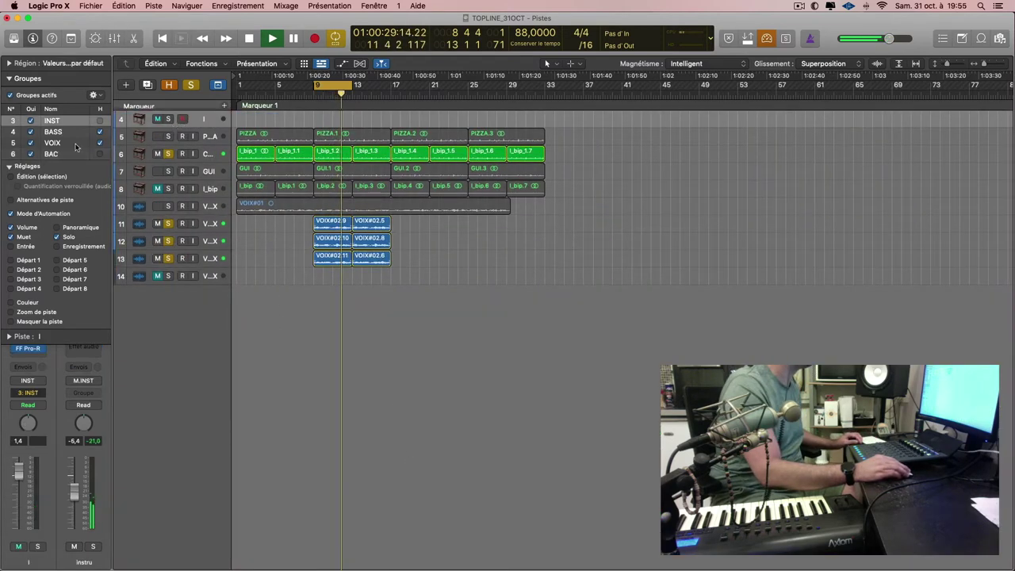
pyautogui.click(10, 78)
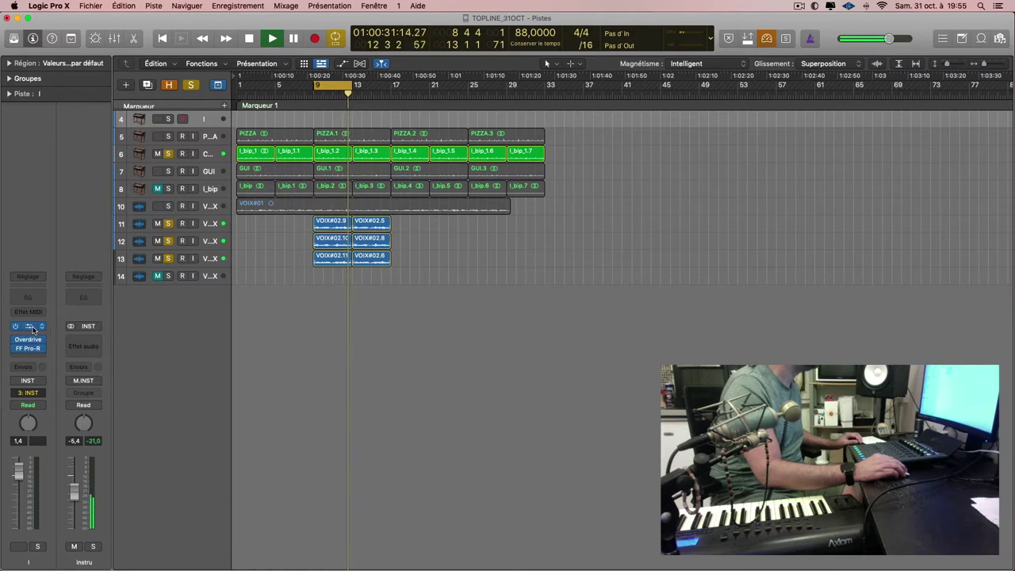
pyautogui.press('space')
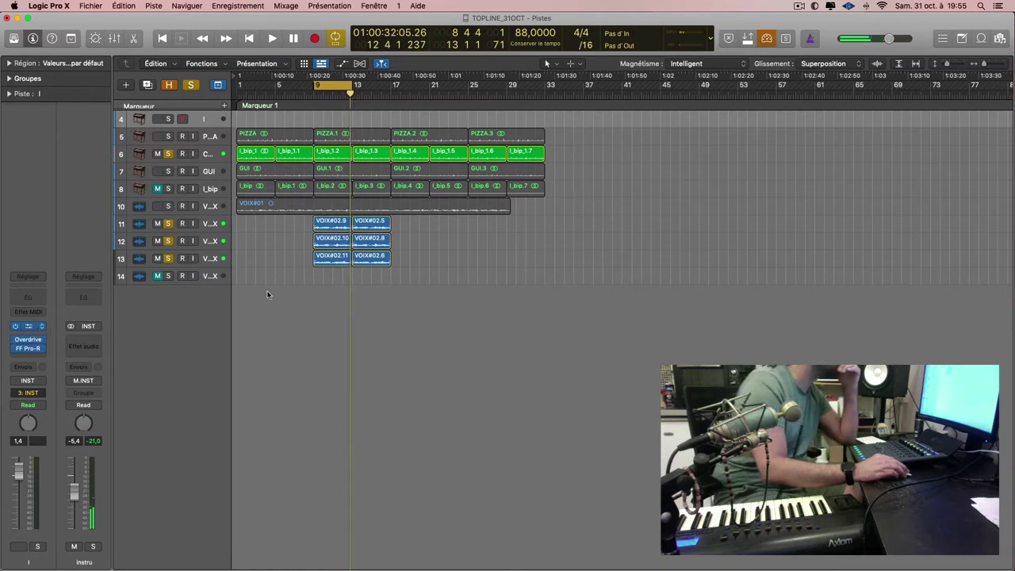
pyautogui.press('v')
pyautogui.click(474, 183)
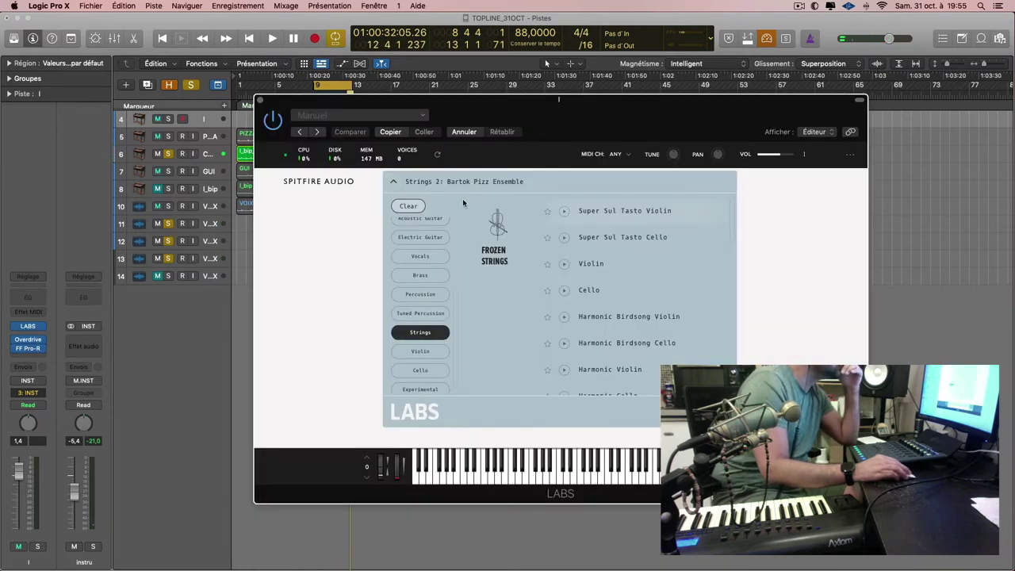
# - Replace the Strings filter in the LABS browser with Experimental and load the London Atmos preset 2 on the Platform
pyautogui.scroll(2, 420, 332)
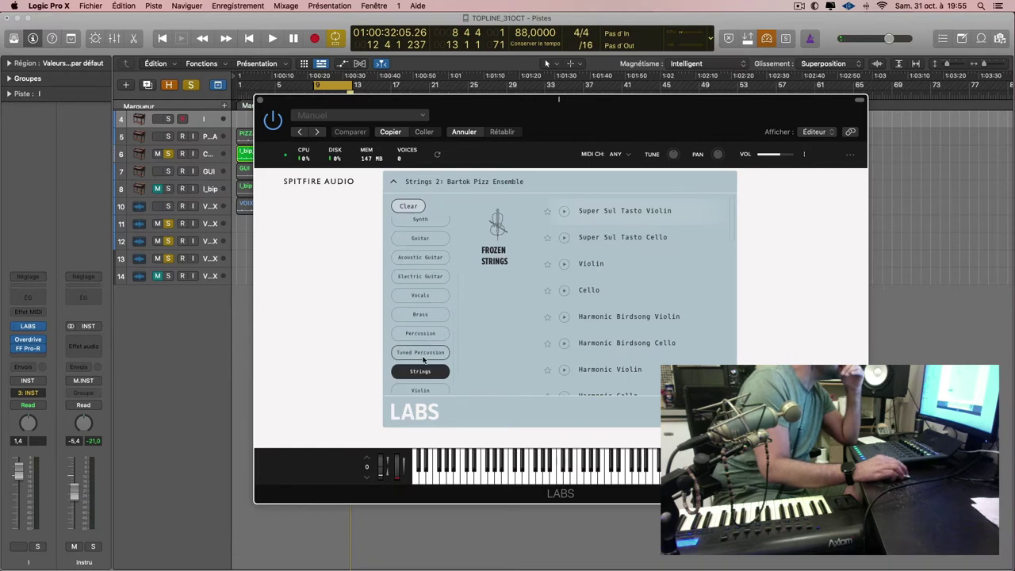
pyautogui.click(427, 371)
pyautogui.scroll(4, 432, 318)
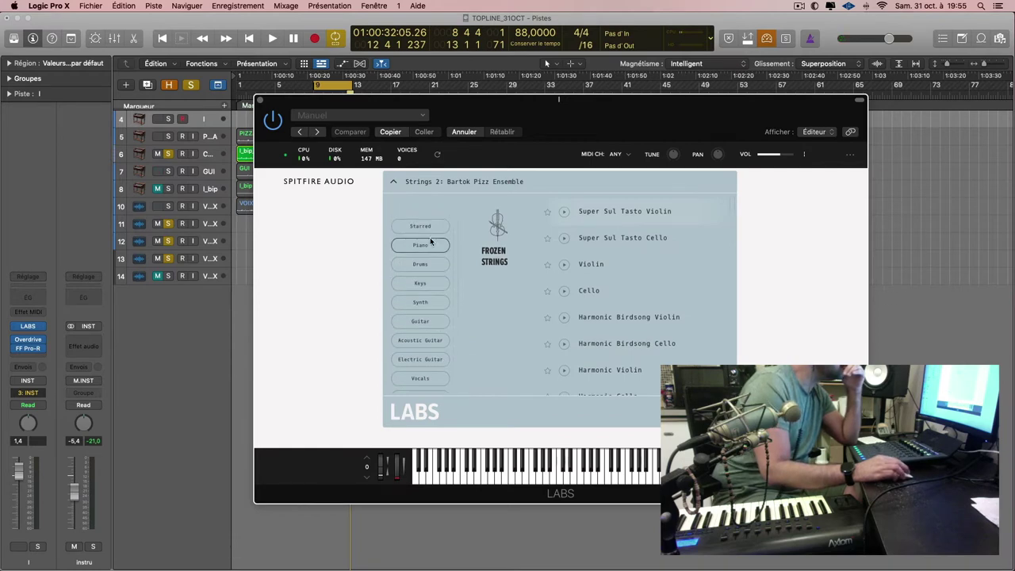
pyautogui.scroll(-2, 433, 323)
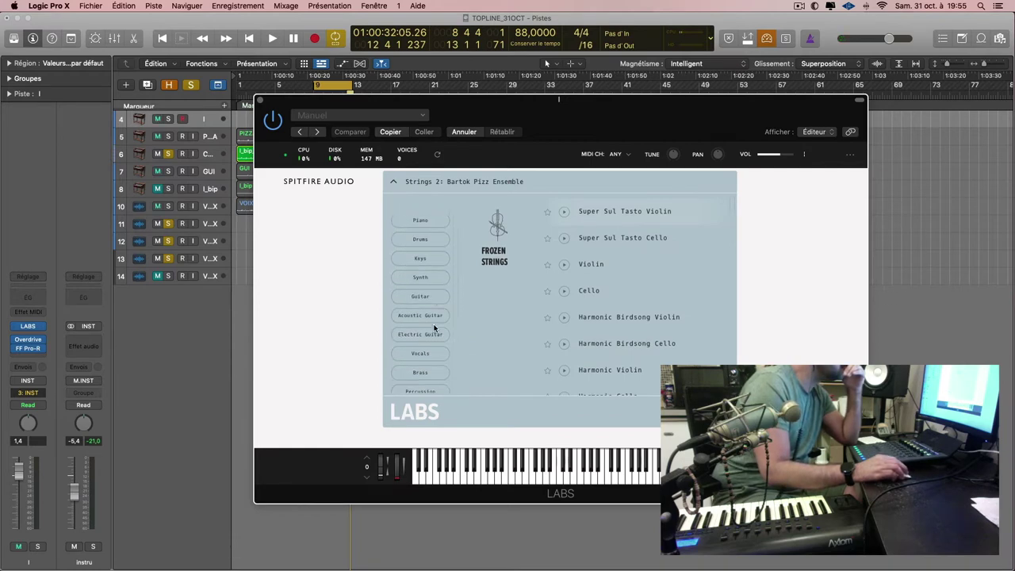
pyautogui.scroll(-3, 434, 327)
pyautogui.scroll(-4, 432, 329)
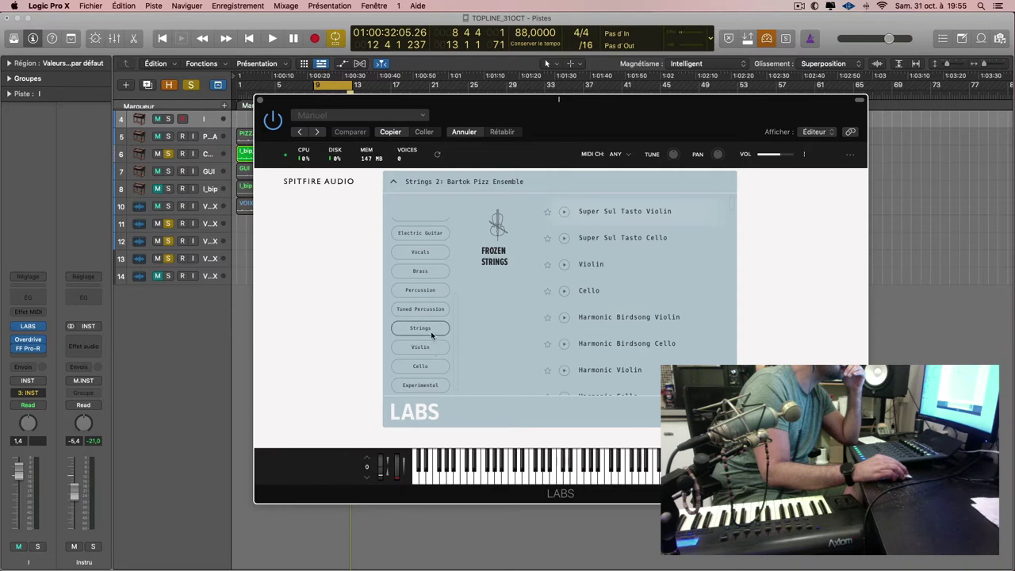
pyautogui.click(429, 385)
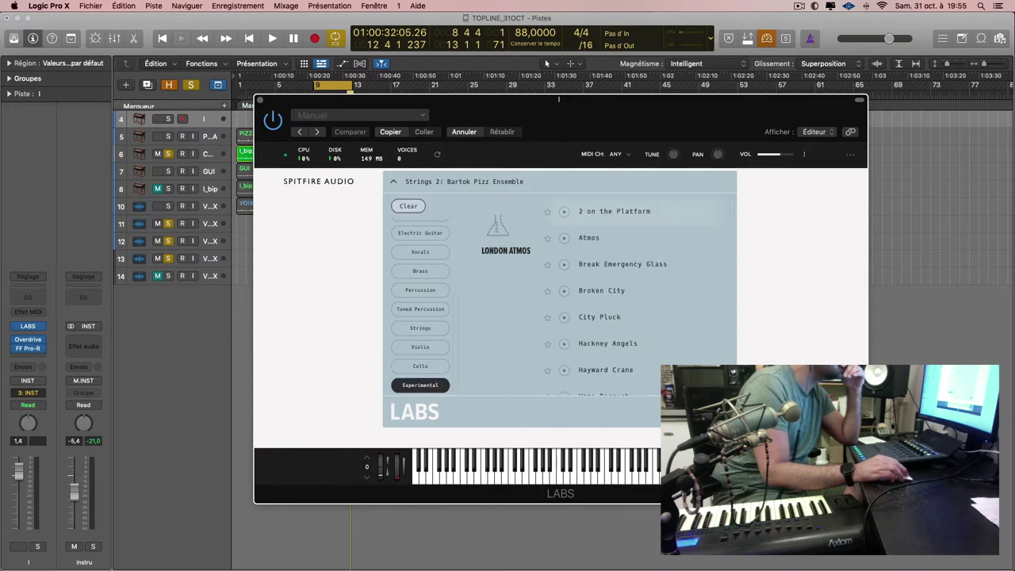
pyautogui.click(615, 211)
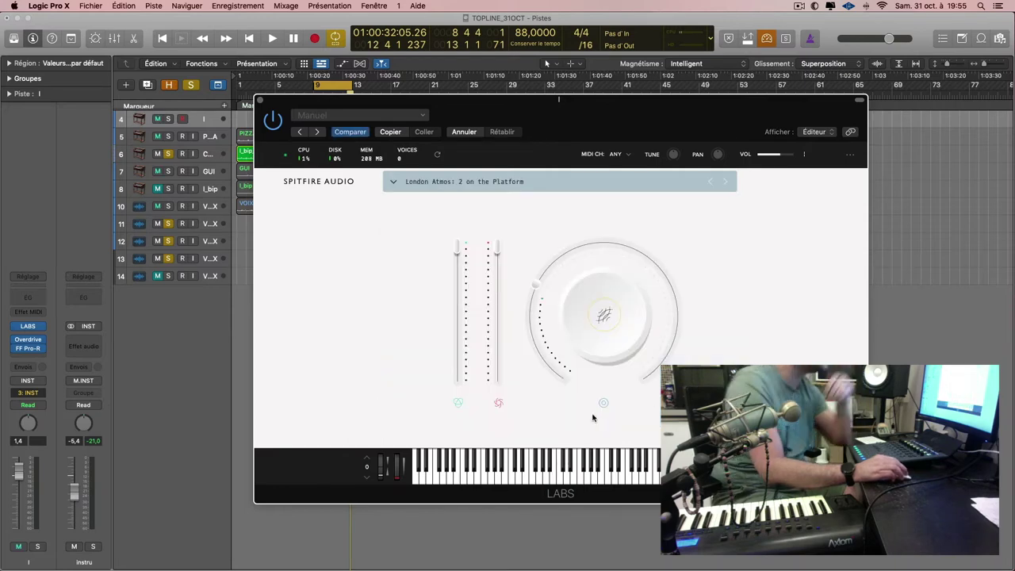
# - Solo track 4, lower it to -2.9 dB and audition the London Atmos presets Atmos, Break Emergency Glass and Hackney Angels
pyautogui.click(168, 120)
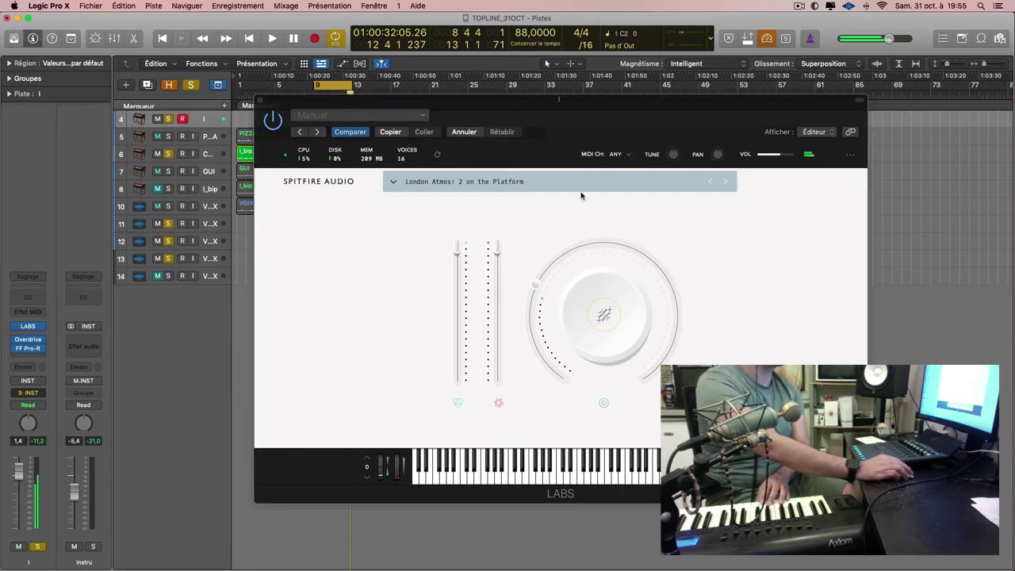
pyautogui.click(725, 183)
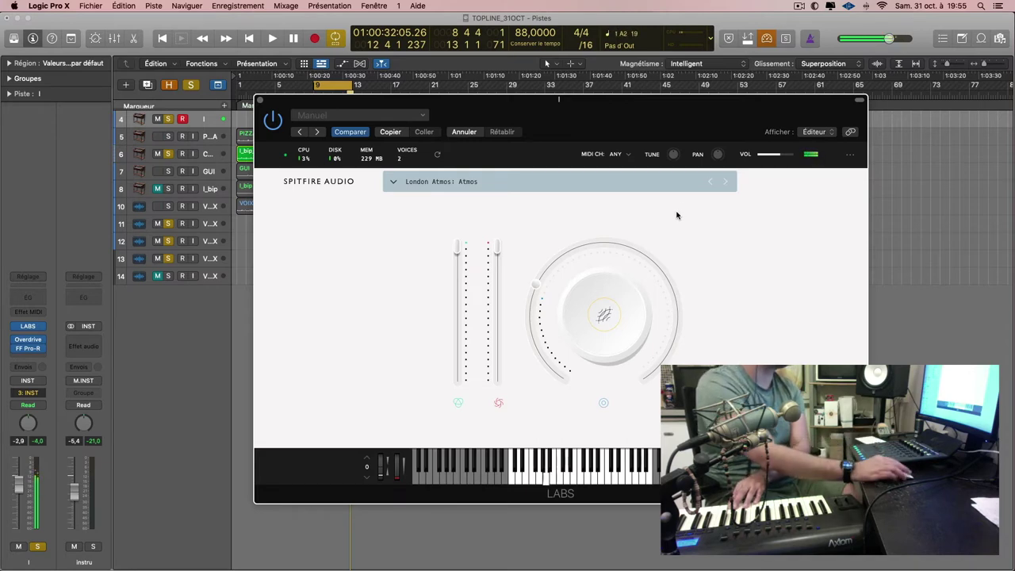
pyautogui.click(725, 183)
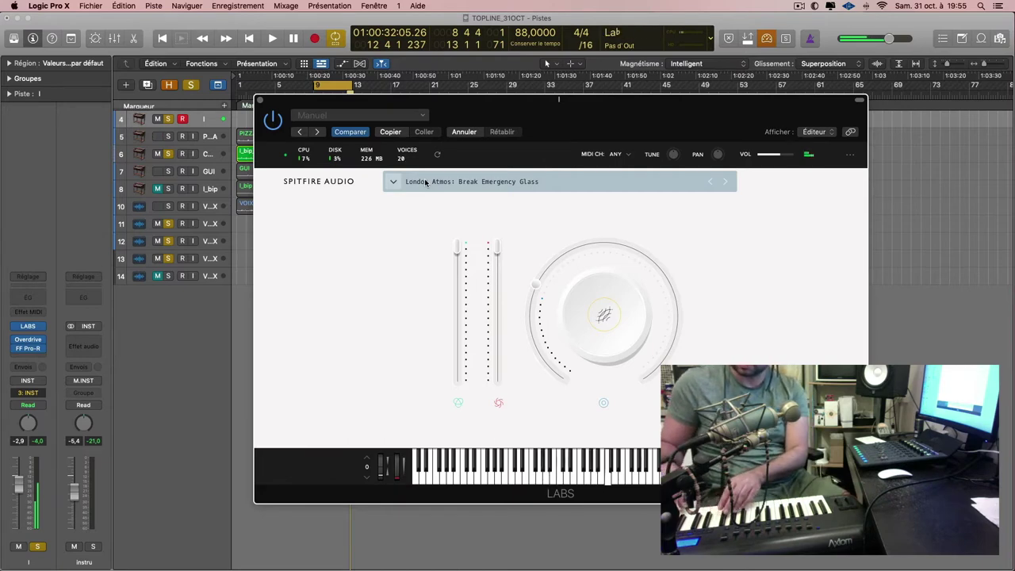
pyautogui.press('space')
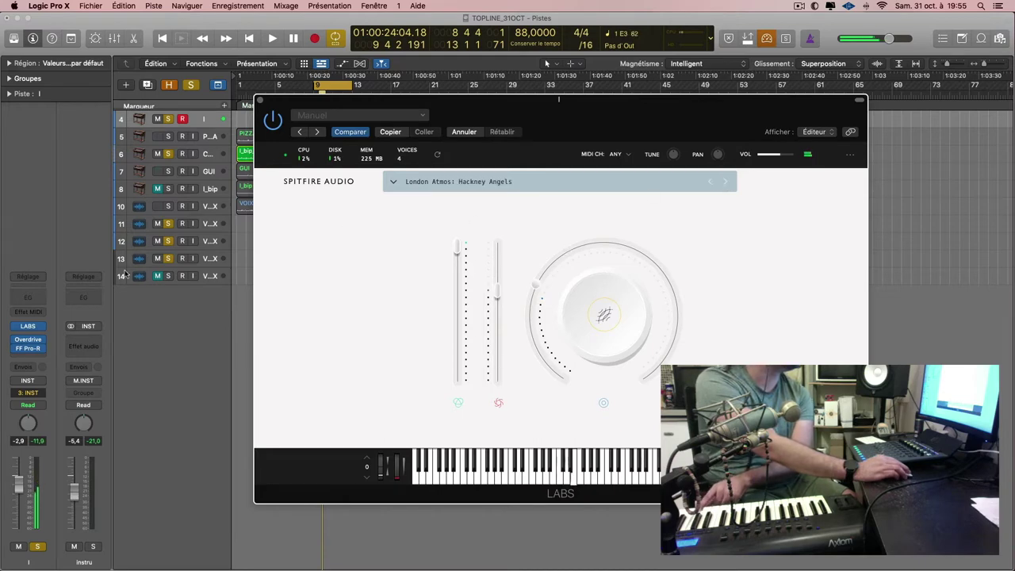
# - Replace the LABS instrument on track 4 with Massive and show Massive's sound browser
pyautogui.click(43, 330)
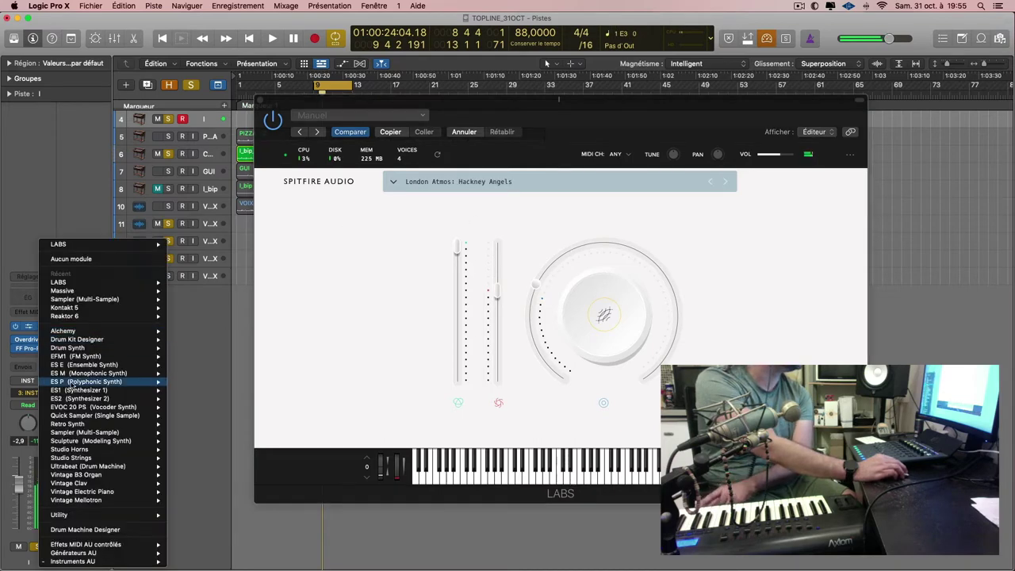
pyautogui.click(248, 281)
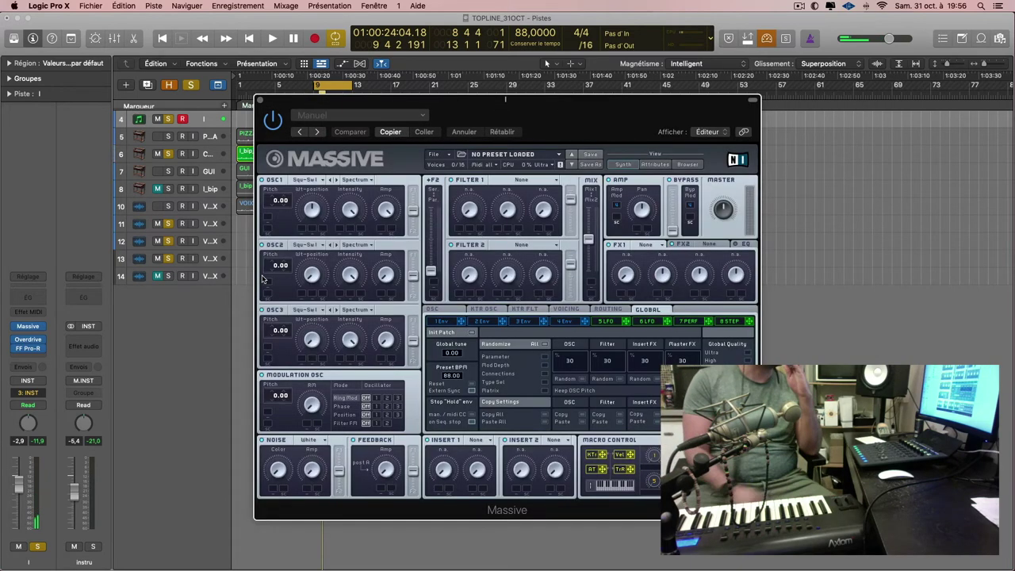
pyautogui.click(688, 165)
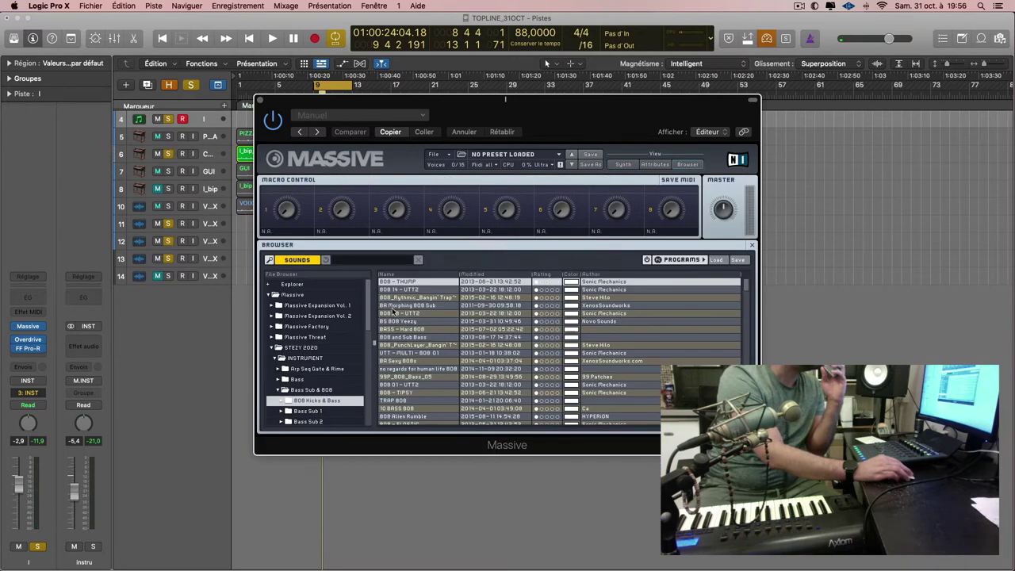
# - Browse Massive's INSTRUMENT folders to Pads, open the Pad 1 folder and load the Pad - Dreamer preset
pyautogui.click(284, 389)
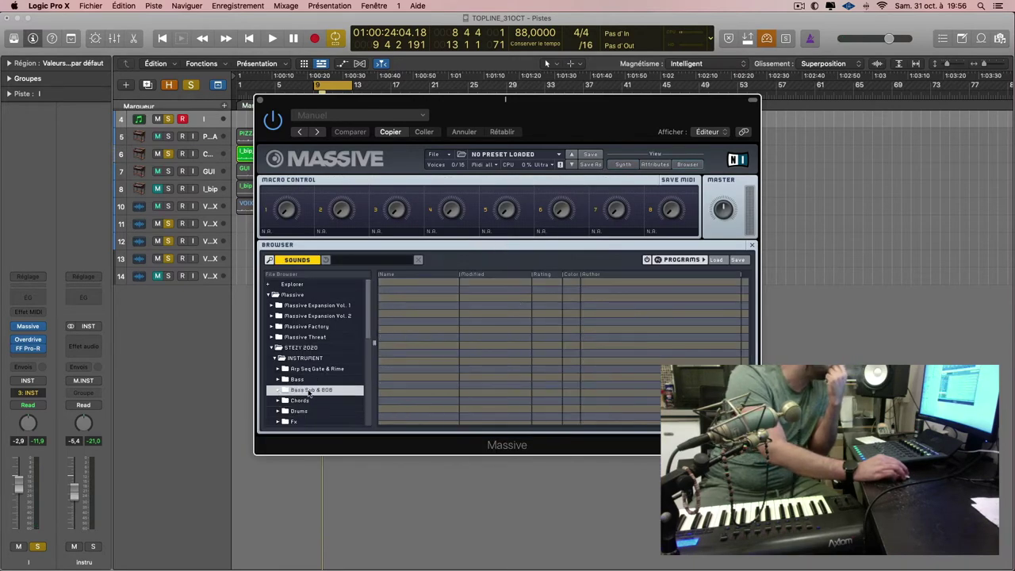
pyautogui.scroll(-3, 305, 391)
pyautogui.scroll(-2, 308, 392)
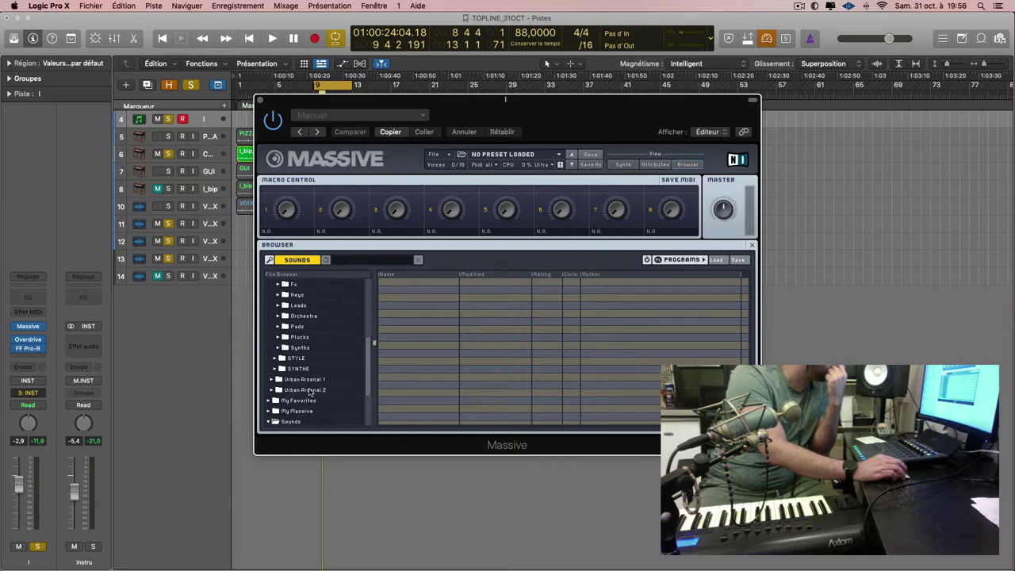
pyautogui.scroll(5, 308, 391)
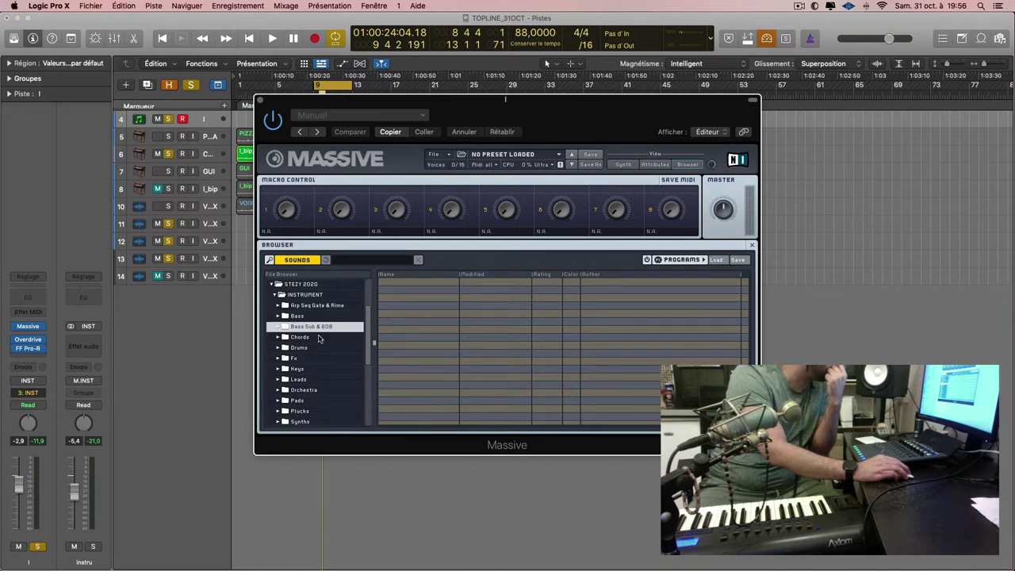
pyautogui.click(295, 401)
pyautogui.click(279, 401)
pyautogui.scroll(-5, 306, 410)
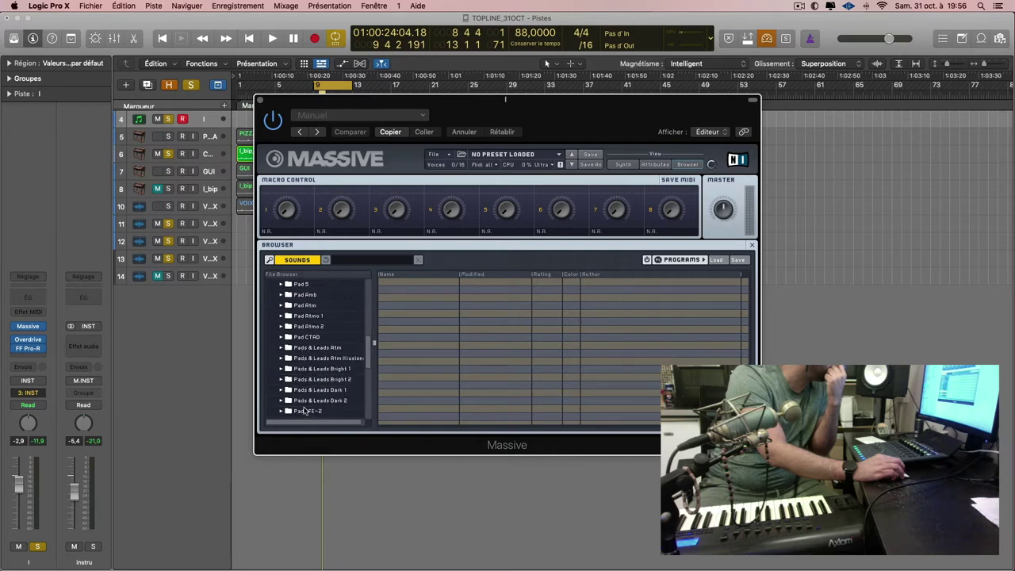
pyautogui.scroll(3, 300, 311)
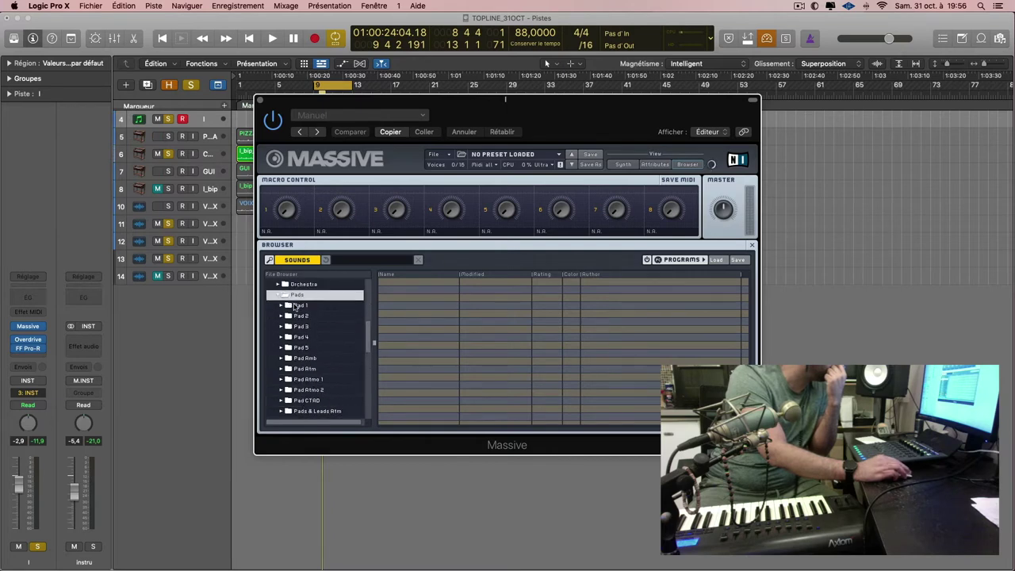
pyautogui.click(297, 306)
pyautogui.click(412, 283)
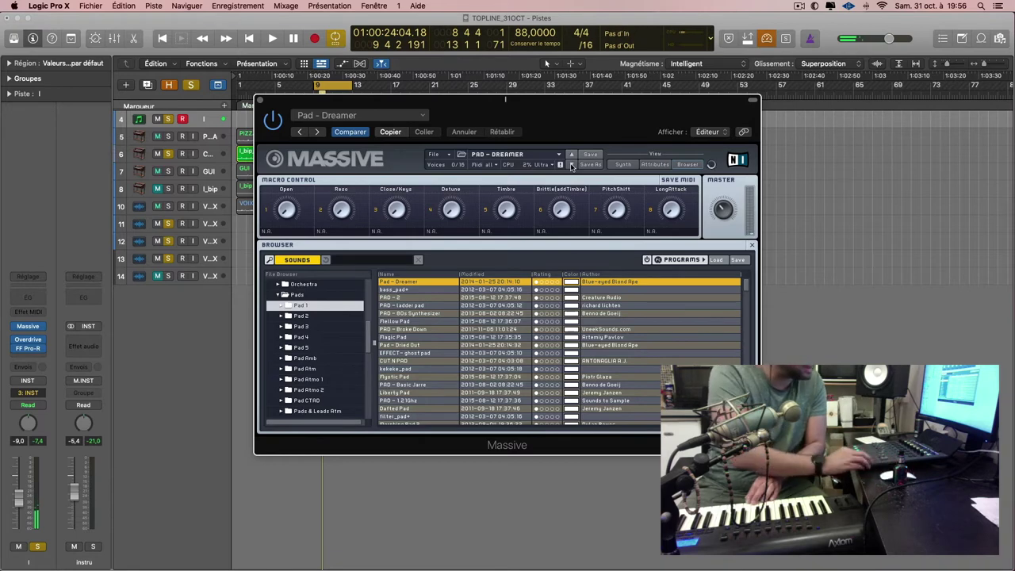
# - Play the loop in short passes to rehearse a part with Pad - Dreamer on track 4
pyautogui.press('space')
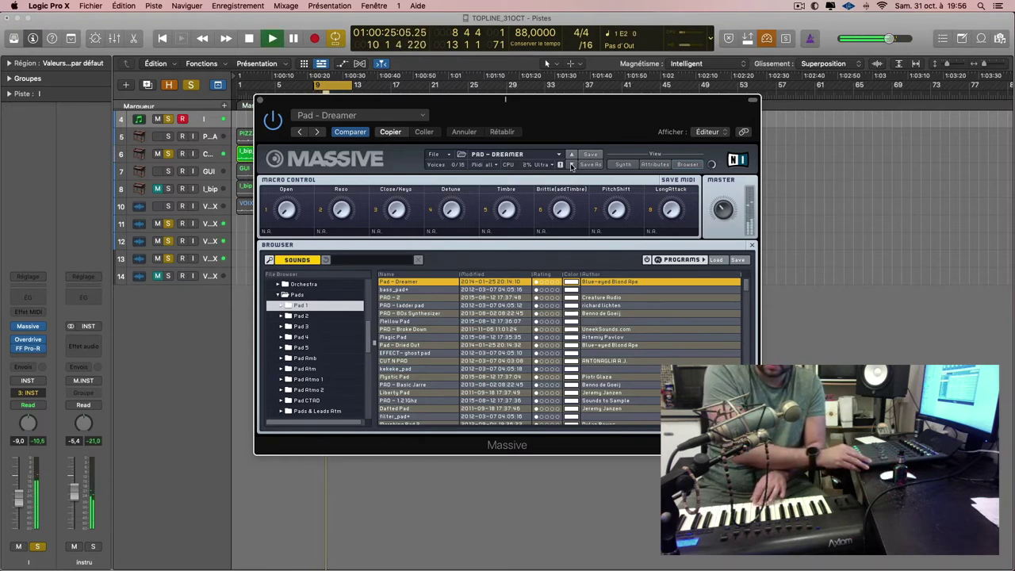
pyautogui.press('space')
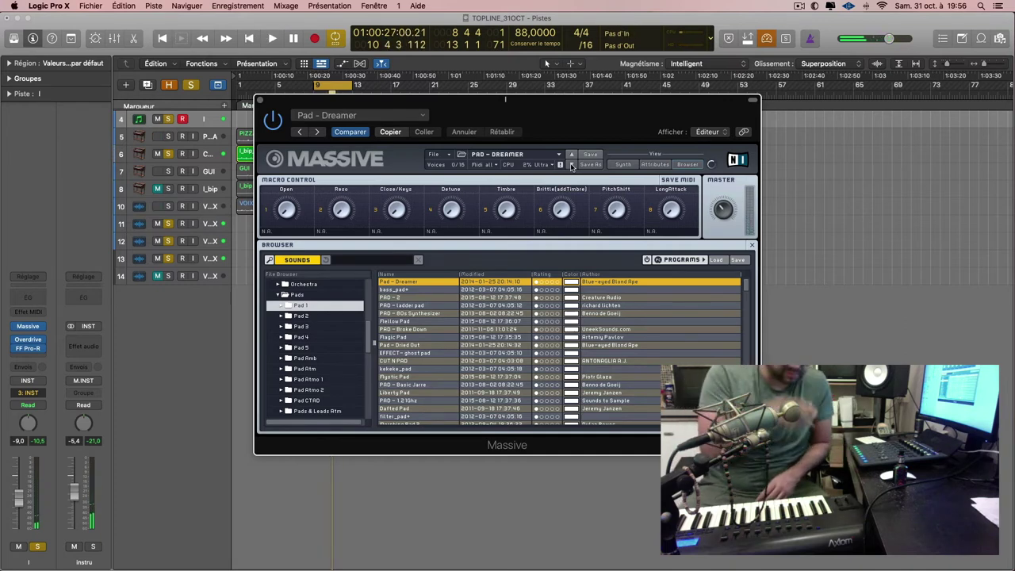
pyautogui.press('space')
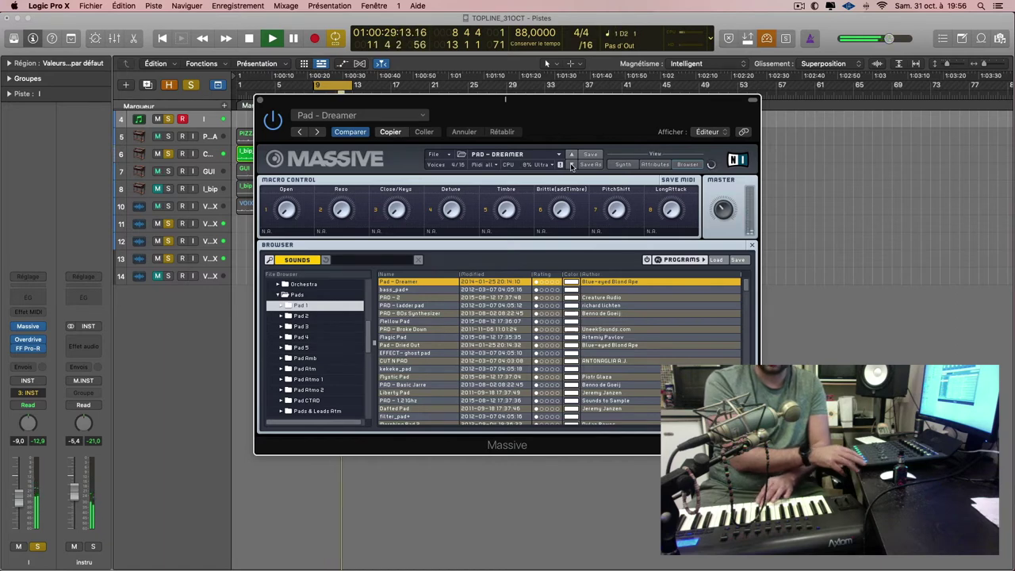
pyautogui.press('space')
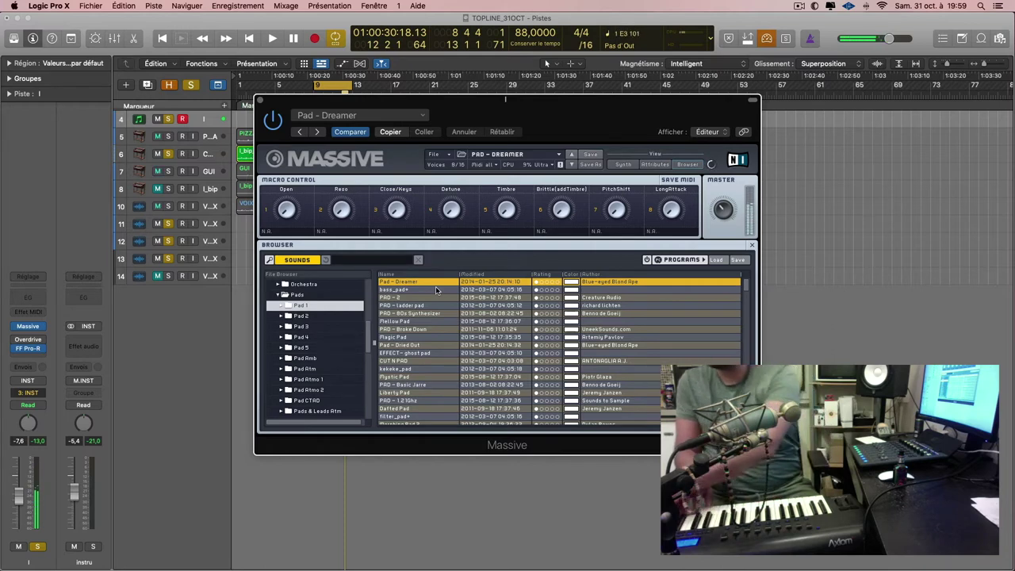
# - Record the Pad - Dreamer part on track 4 over the cycle from bar 9 to 13 and close Massive
pyautogui.press('space')
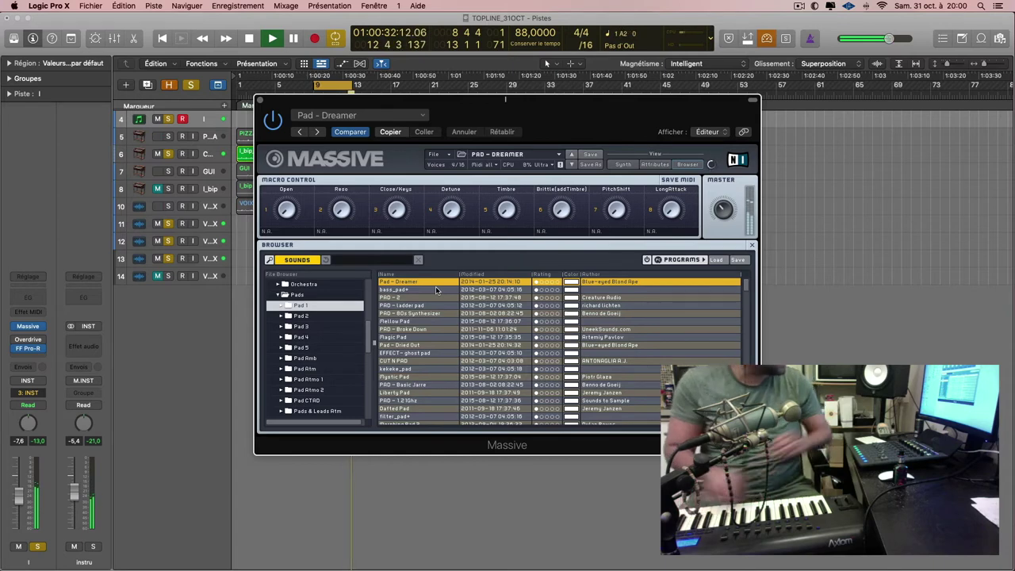
pyautogui.press('r')
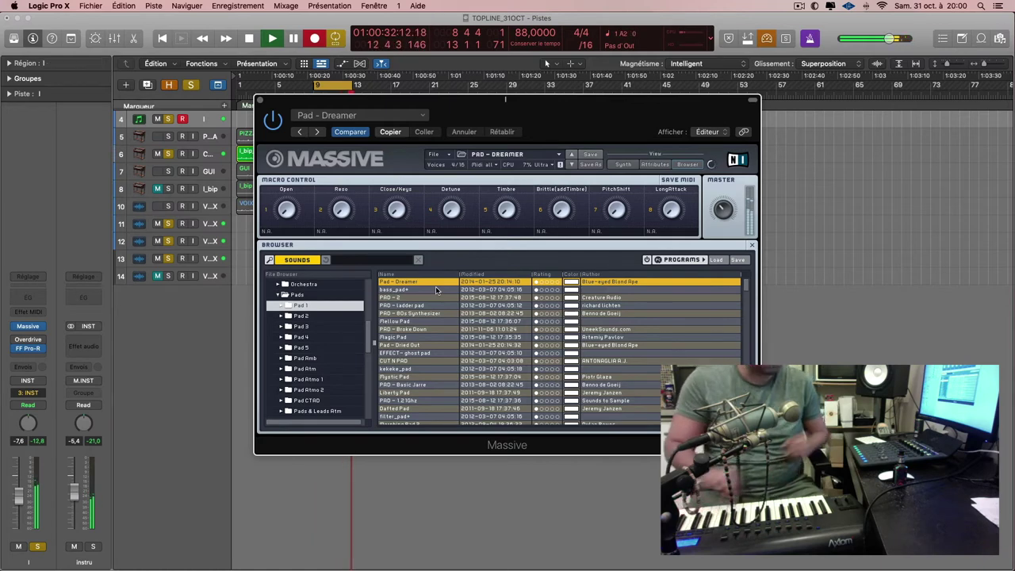
pyautogui.press('space')
pyautogui.press('super+w')
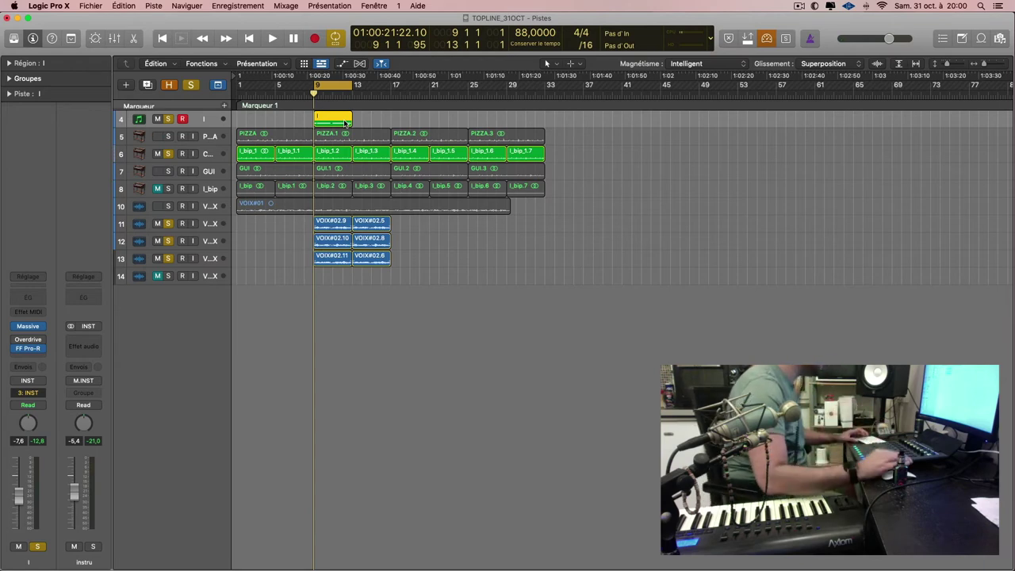
# - Audition the PAD - 1.21Ghz preset on the recorded region with vocal tracks 11 to 13 unsoloed, then solo the vocals again
pyautogui.press('space')
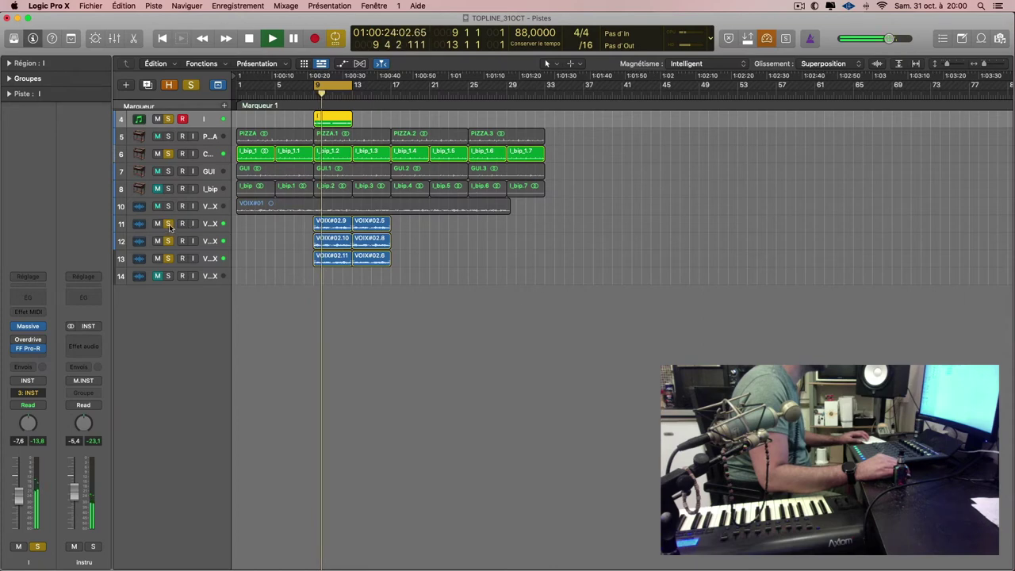
pyautogui.moveTo(168, 224); pyautogui.dragTo(160, 259)
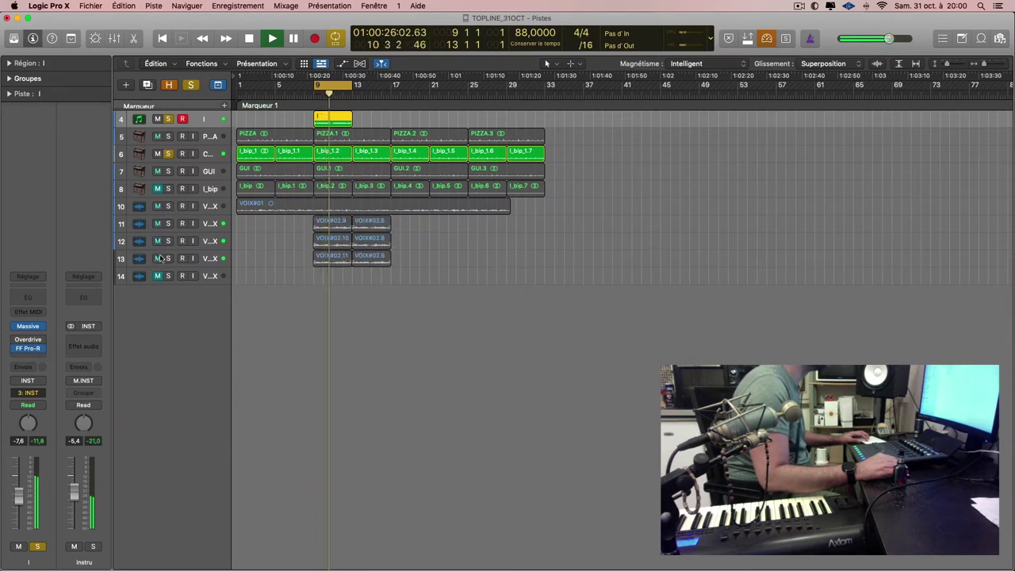
pyautogui.press('v')
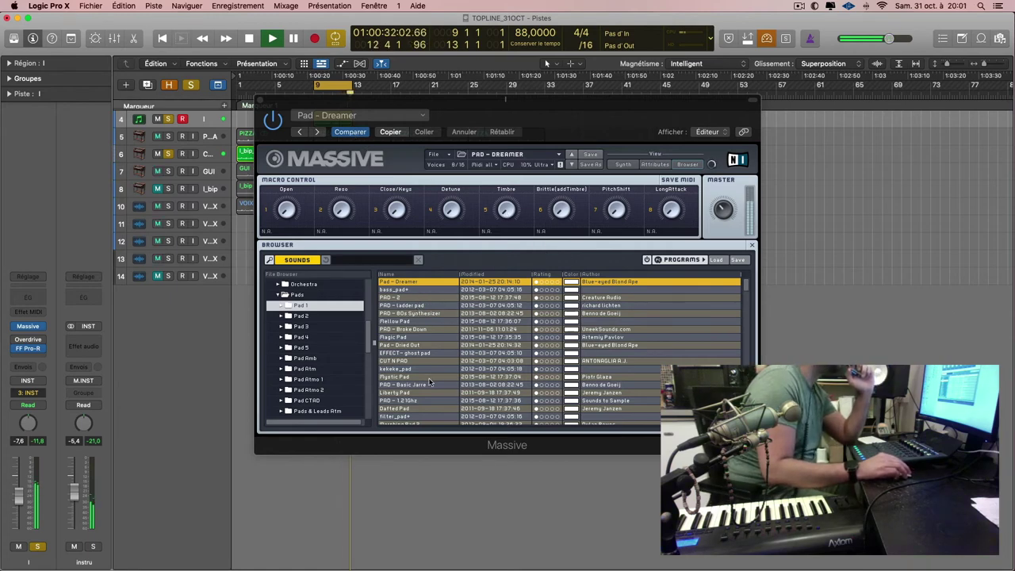
pyautogui.click(482, 400)
pyautogui.scroll(-5, 486, 371)
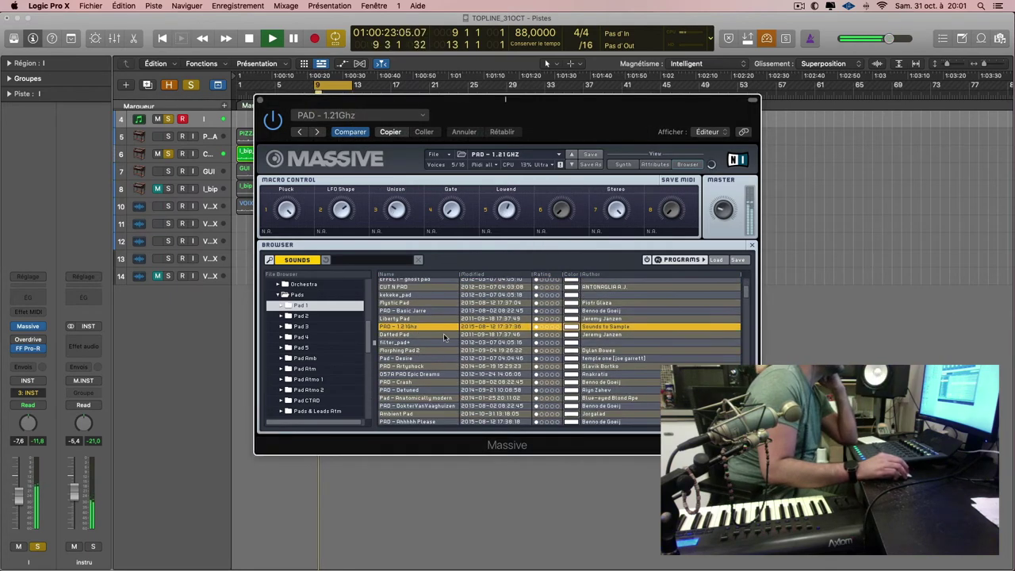
pyautogui.moveTo(479, 119); pyautogui.dragTo(662, 119)
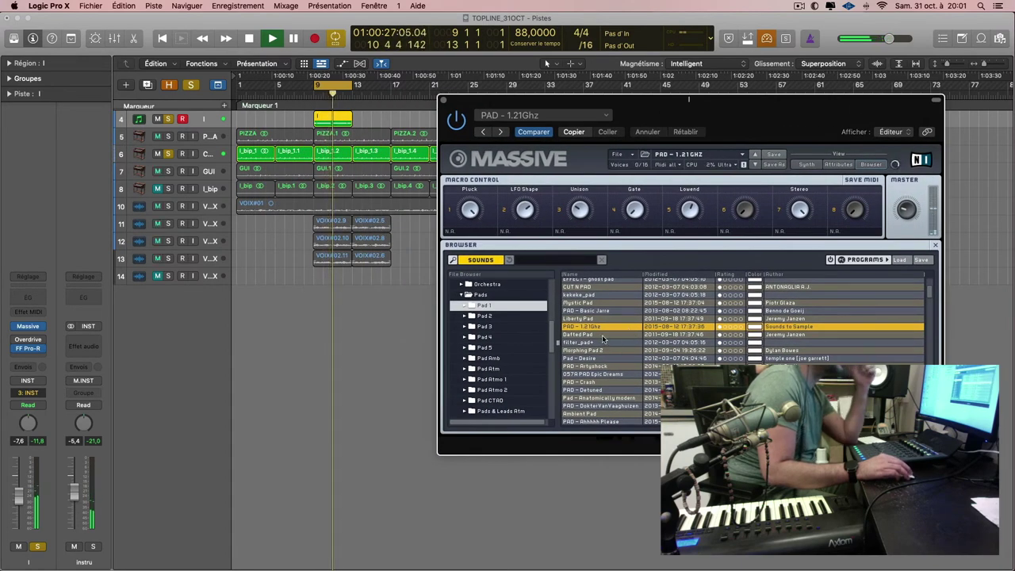
pyautogui.moveTo(168, 259); pyautogui.dragTo(166, 228)
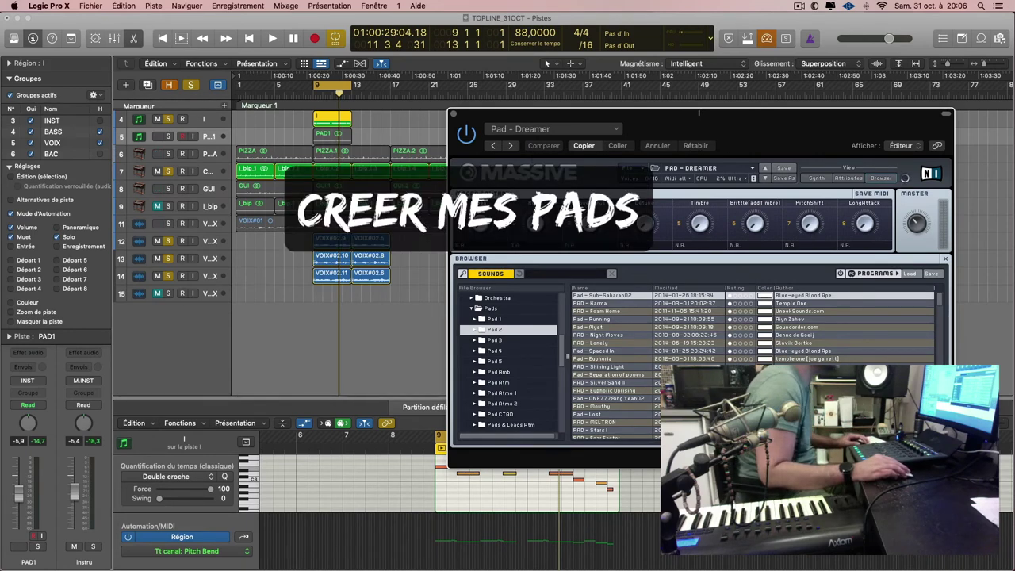
# - Select track 4, load Pad - Sub-Saharan02 from Pad 2 and play the loop with vocal tracks 12 to 14 unsoloed
pyautogui.press('space')
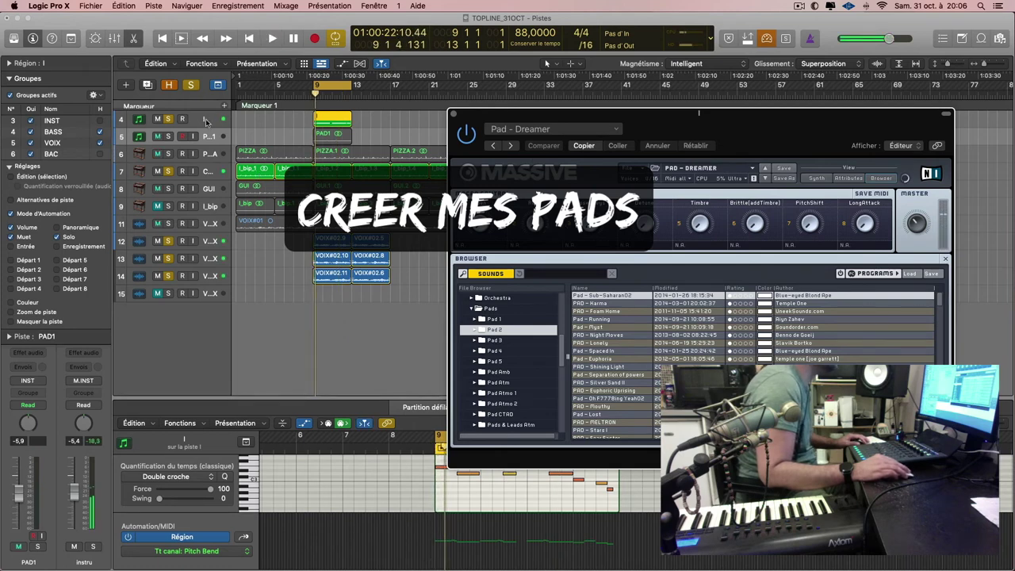
pyautogui.press('Up')
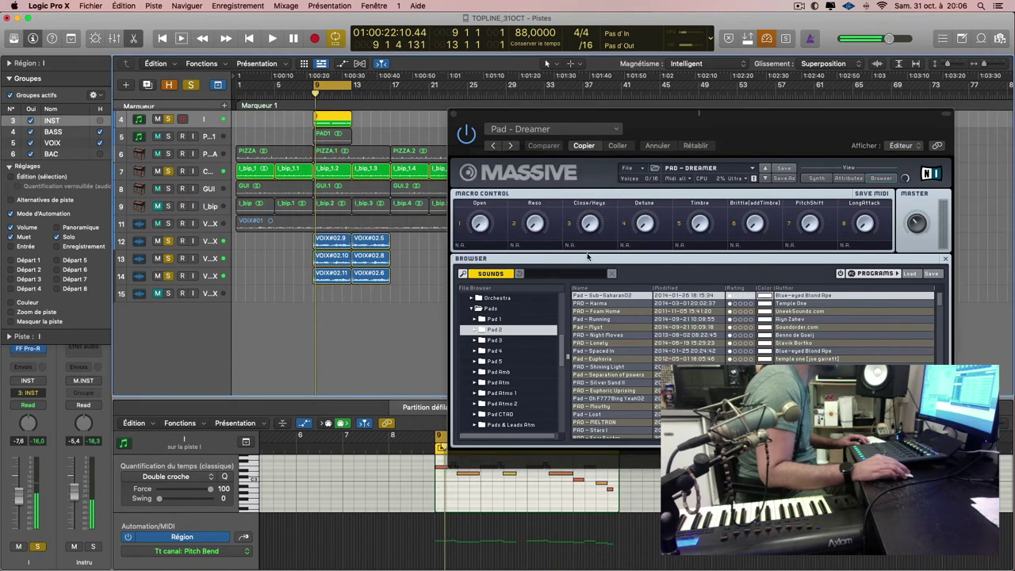
pyautogui.click(617, 297)
pyautogui.press('space')
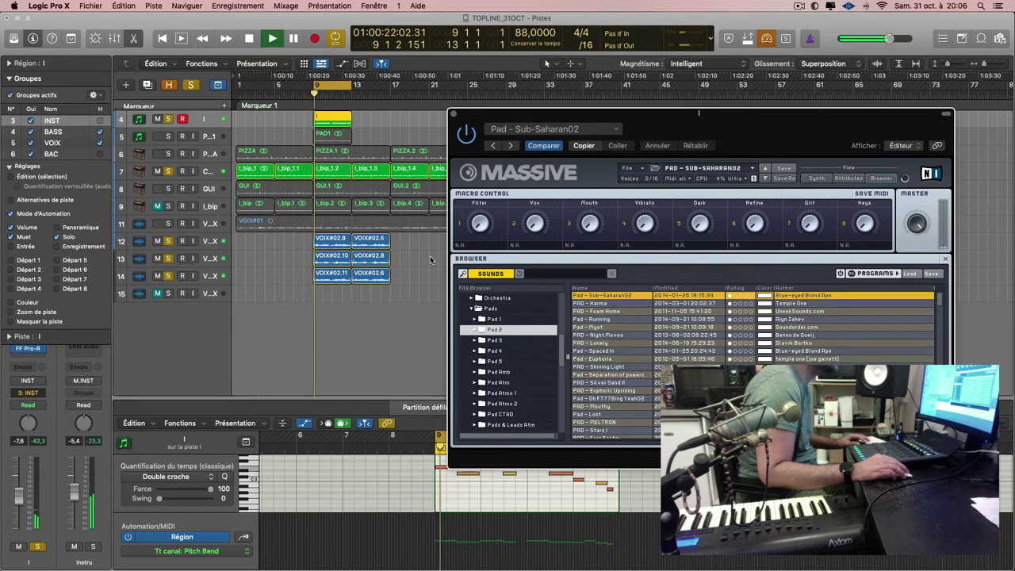
pyautogui.click(168, 241)
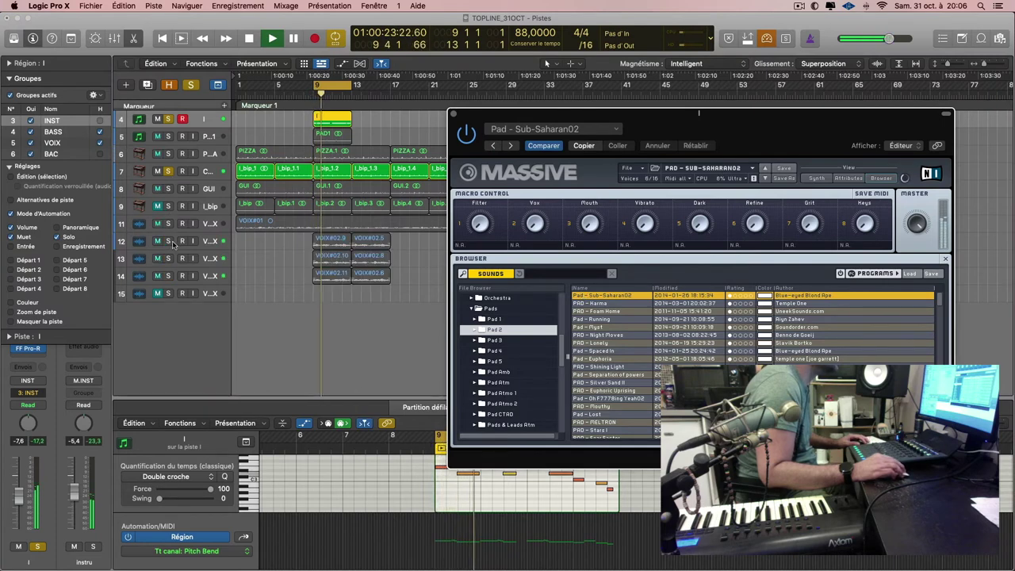
# - Audition PAD - Karma and PAD - Foam Home, collapse the group settings and load PAD - Night Moves
pyautogui.click(627, 306)
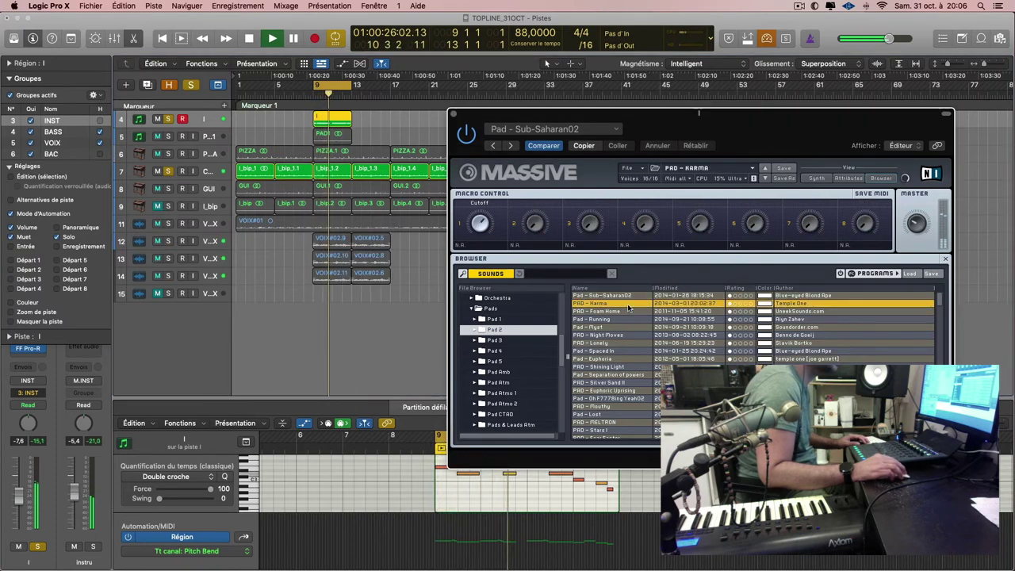
pyautogui.click(627, 311)
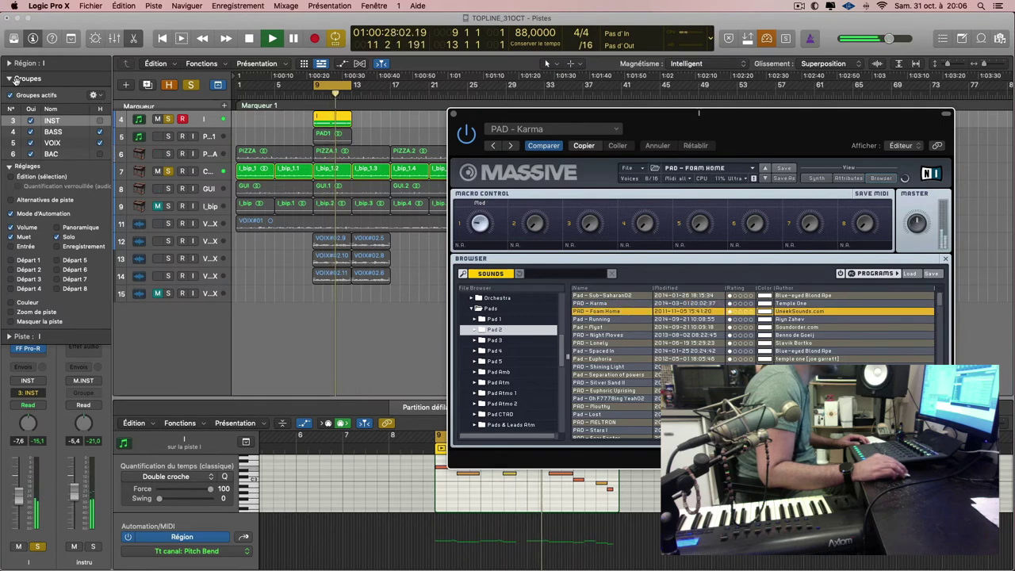
pyautogui.click(13, 81)
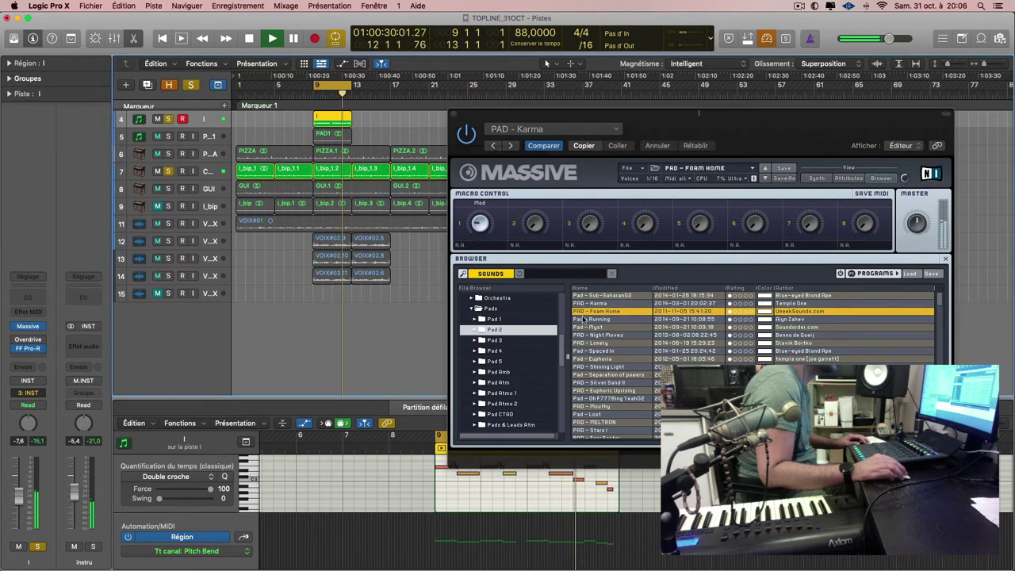
pyautogui.click(599, 335)
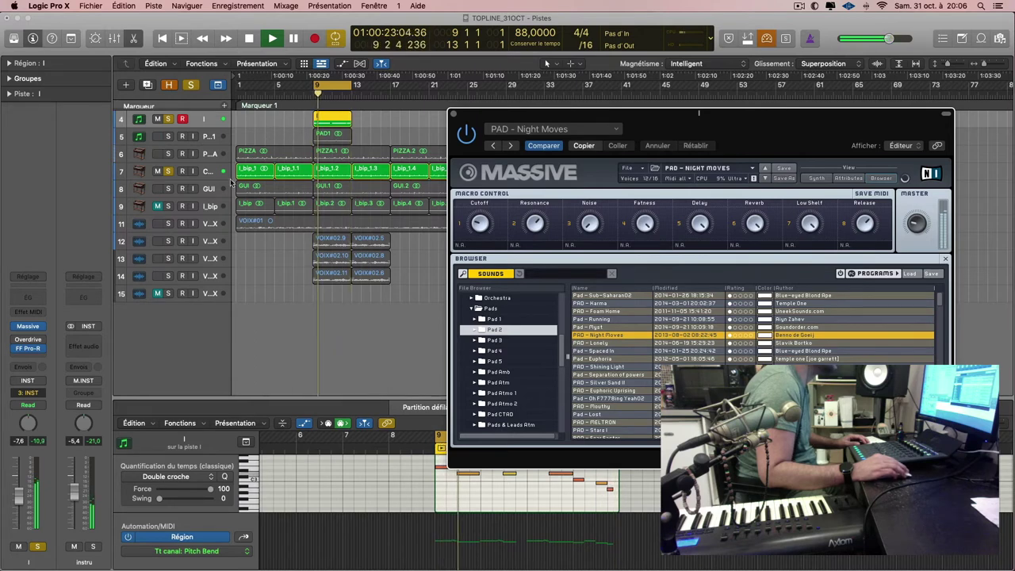
# - Check Night Moves against the vocals, stop playback and bounce the track 4 region in place as PAD2
pyautogui.click(158, 224)
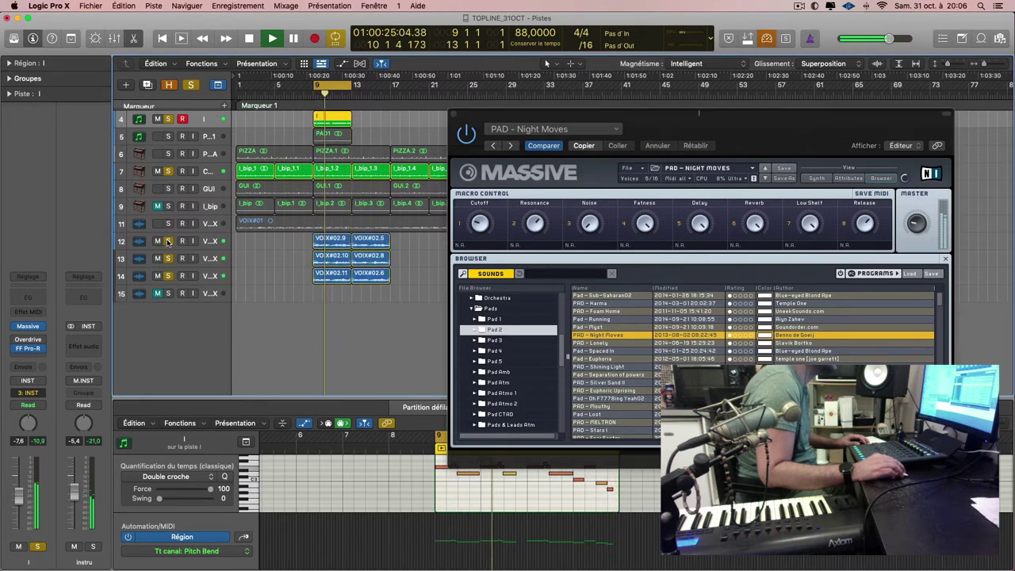
pyautogui.press('space')
pyautogui.rightClick(332, 120)
pyautogui.click(356, 127)
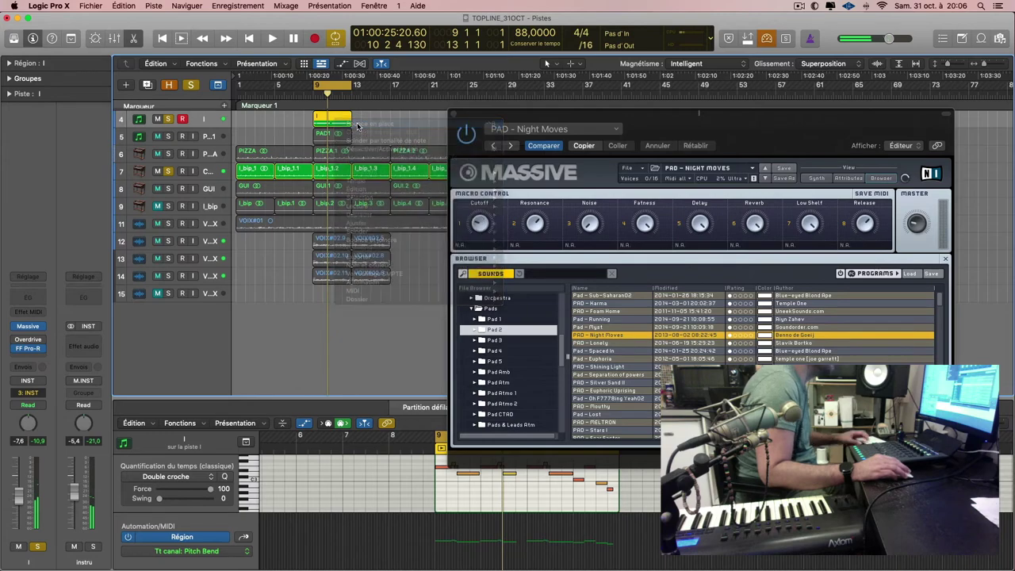
pyautogui.write('PAD2')
pyautogui.press('Return')
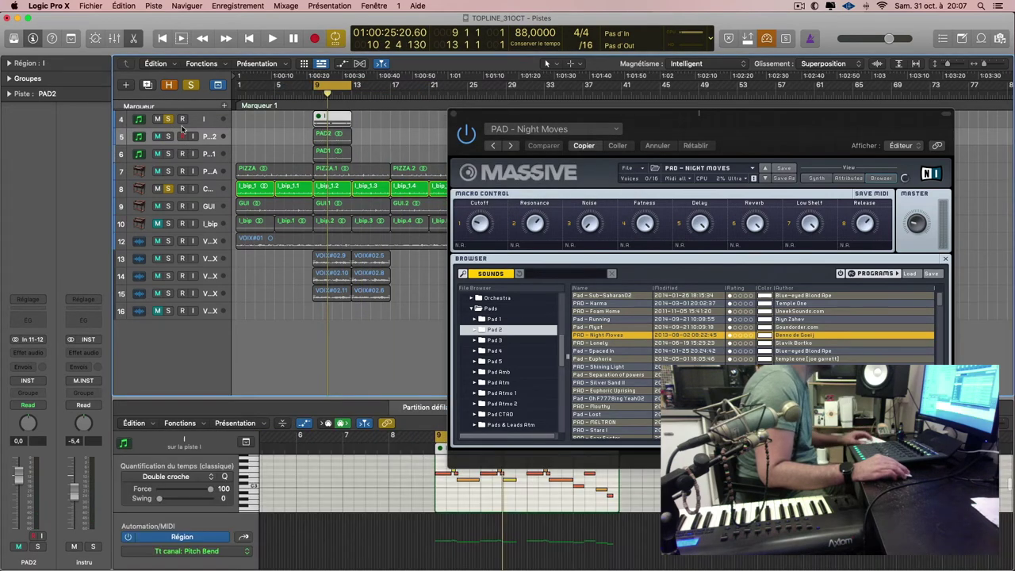
# - Unmute the original region on track 4, select the track and play it with the PAD - Lonely preset
pyautogui.click(333, 117)
pyautogui.click(207, 120)
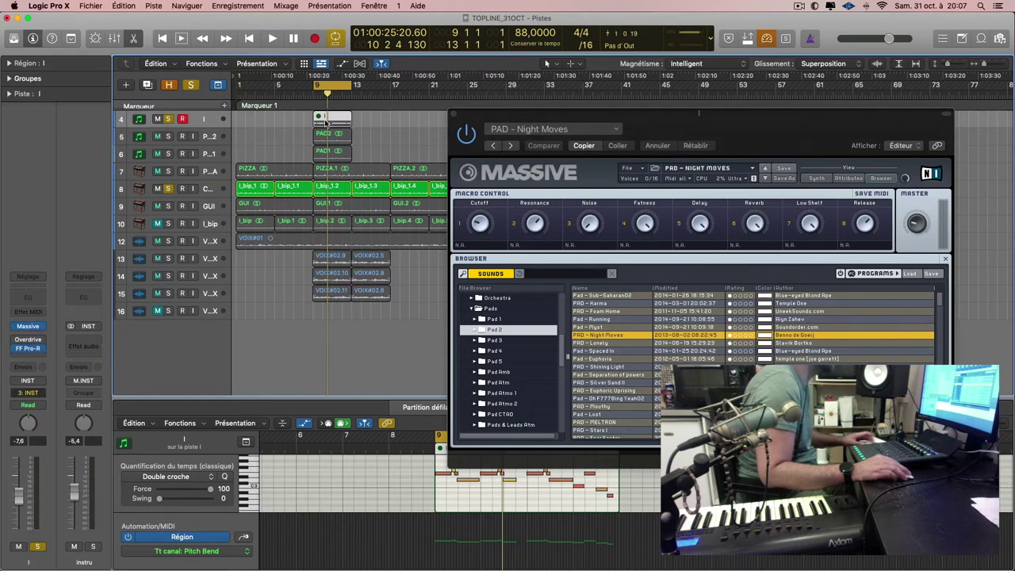
pyautogui.click(598, 344)
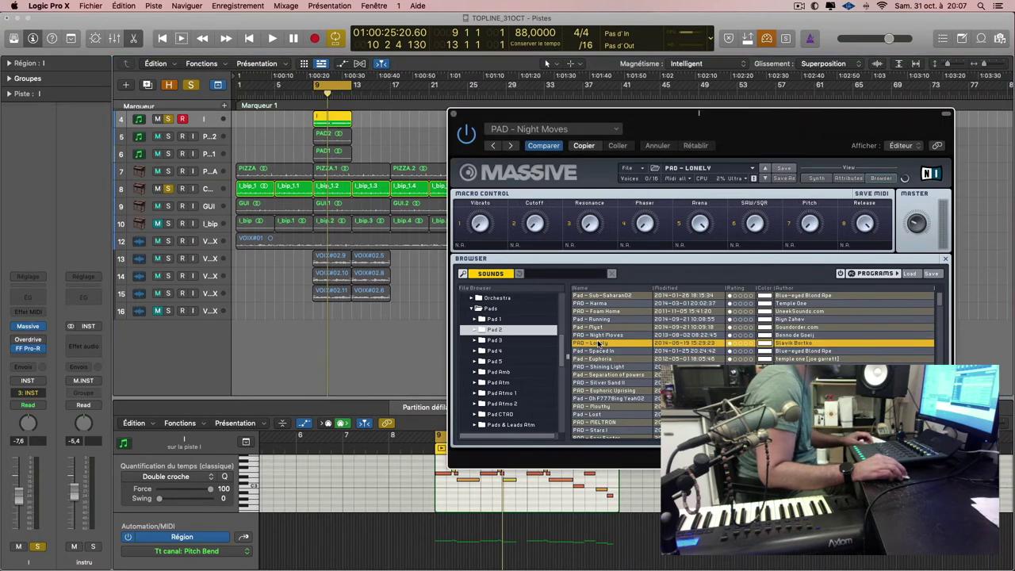
pyautogui.press('space')
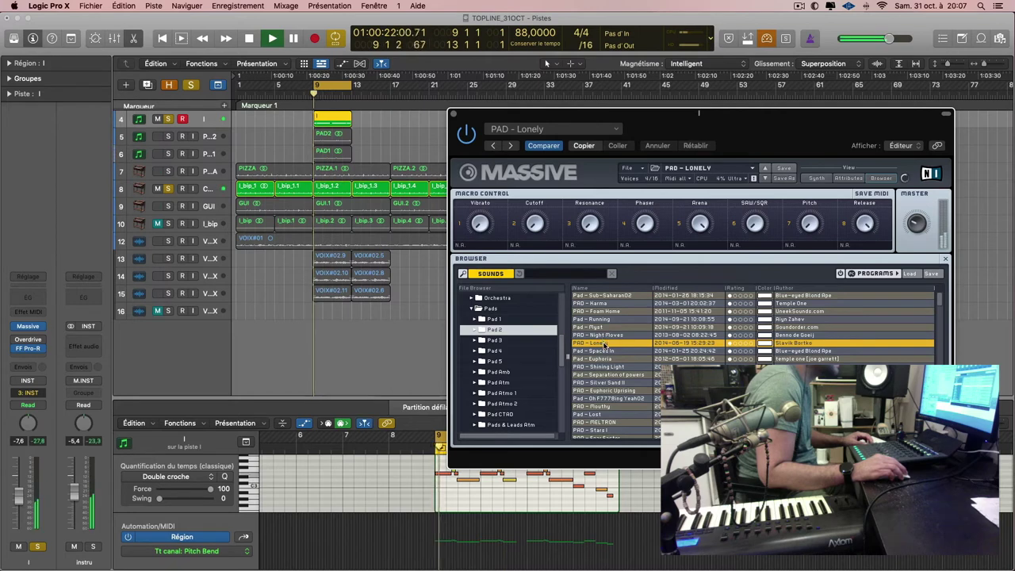
# - Audition the presets Spaced In, Euphoria, Silver Sand II, Oh F777Bing Yeah02 and Mouthy from the Pad 2 folder
pyautogui.click(609, 350)
pyautogui.click(610, 358)
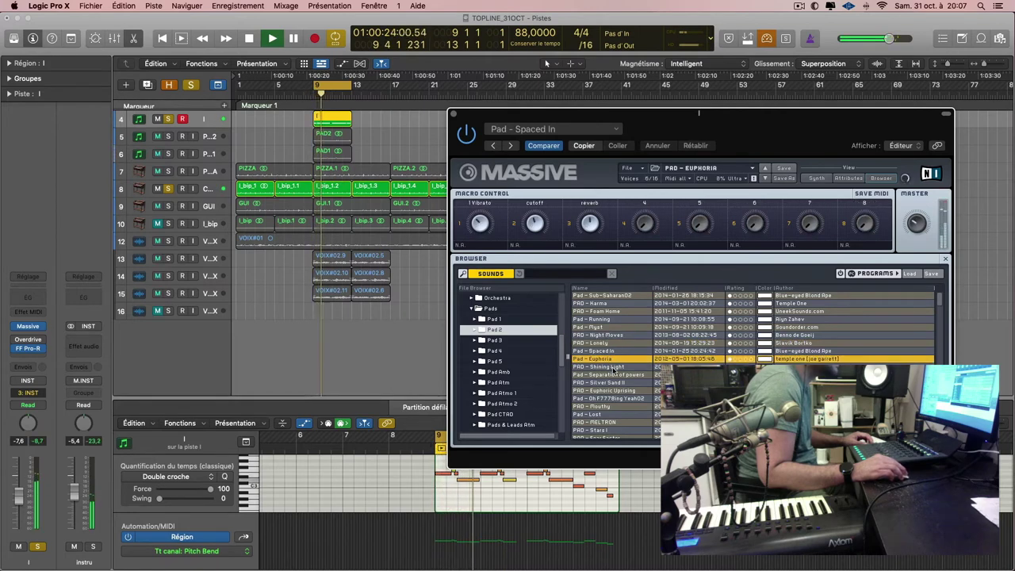
pyautogui.click(612, 382)
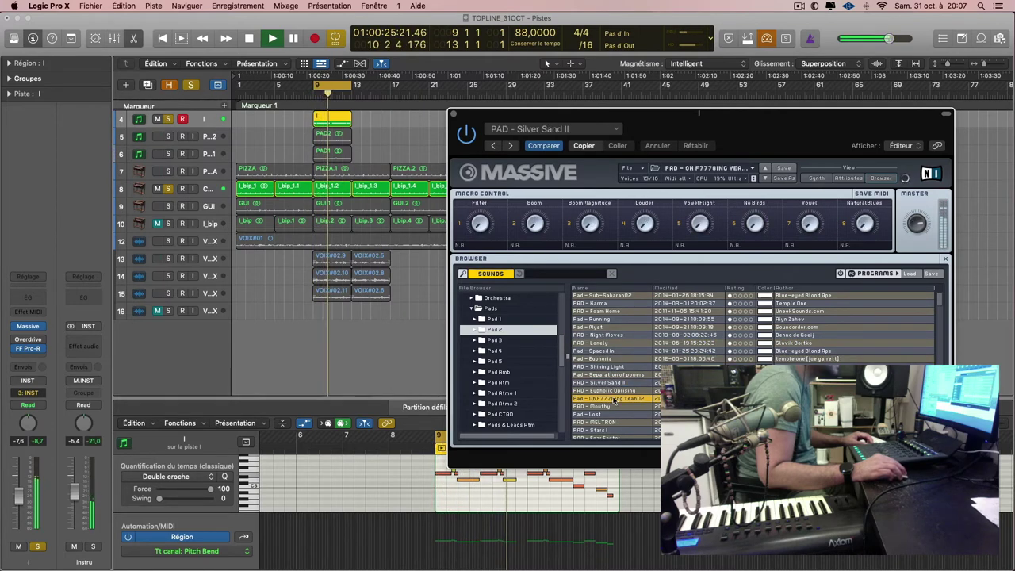
pyautogui.click(616, 398)
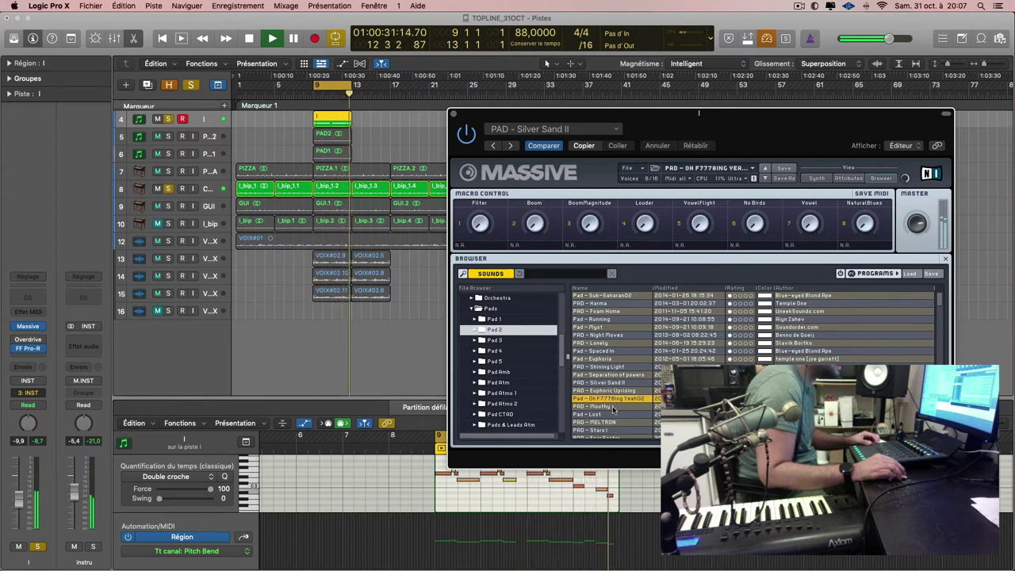
pyautogui.click(615, 407)
pyautogui.moveTo(762, 130); pyautogui.dragTo(658, 91)
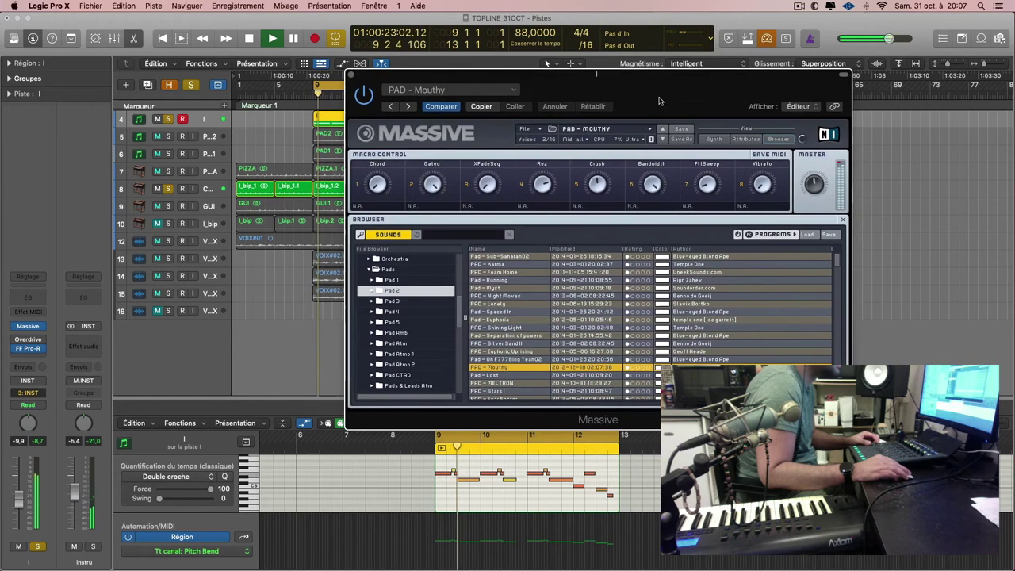
# - Audition PAD - MELTRON, Filtered II, Rendez Vous, Ghostly Appearance and Starstruck on the looping region
pyautogui.click(504, 384)
pyautogui.scroll(-5, 508, 349)
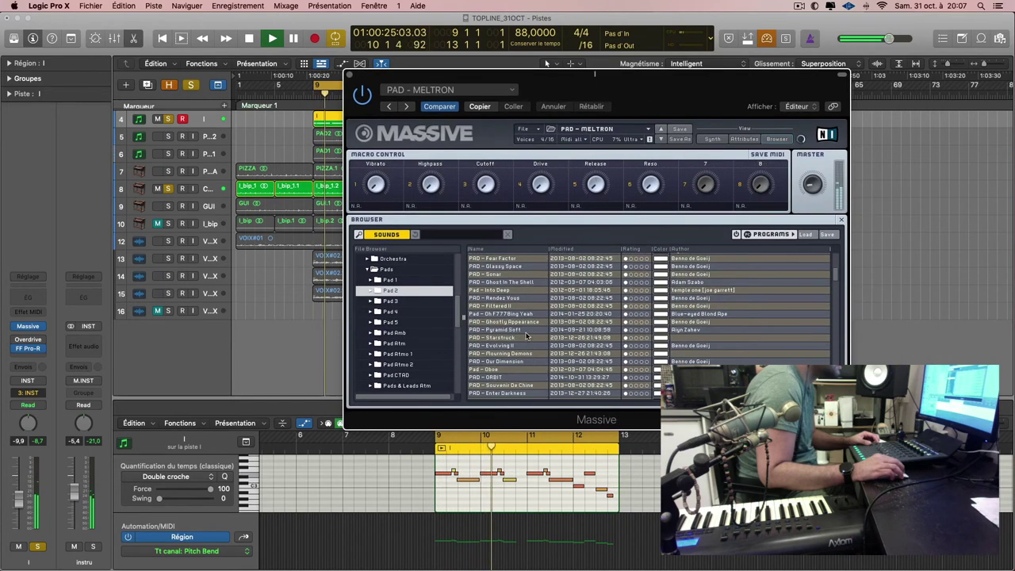
pyautogui.click(517, 306)
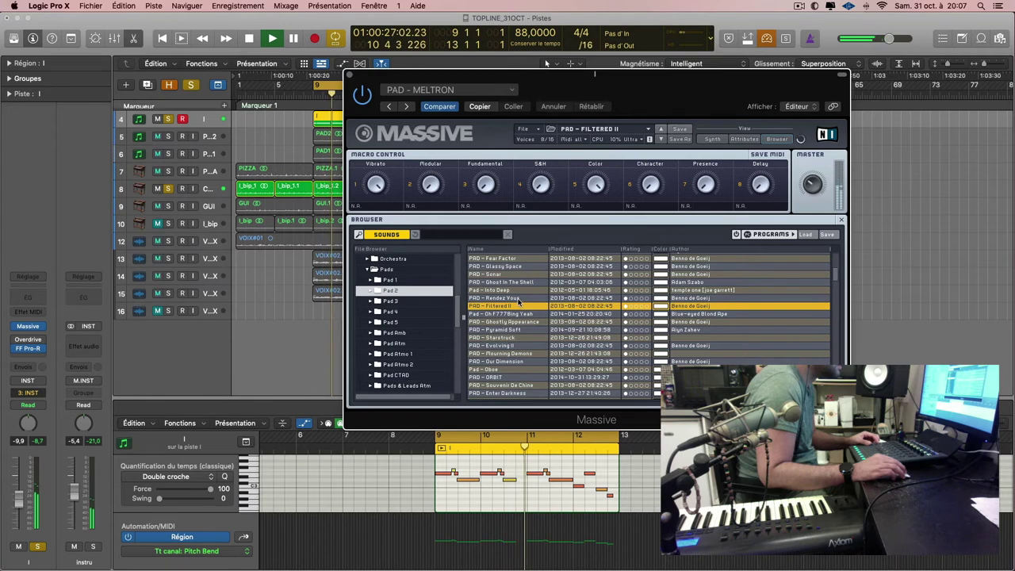
pyautogui.press('Up')
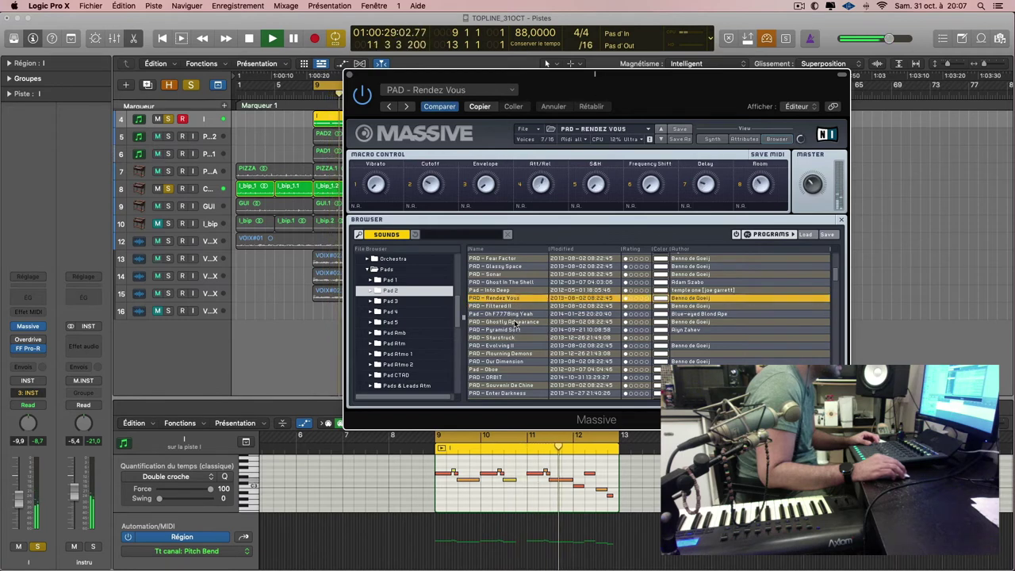
pyautogui.click(516, 322)
pyautogui.click(514, 338)
# - Try PAD - Evolving II, load PAD - Pyramid Soft instead and move the Massive window clear of the track 4 region
pyautogui.scroll(-1, 514, 337)
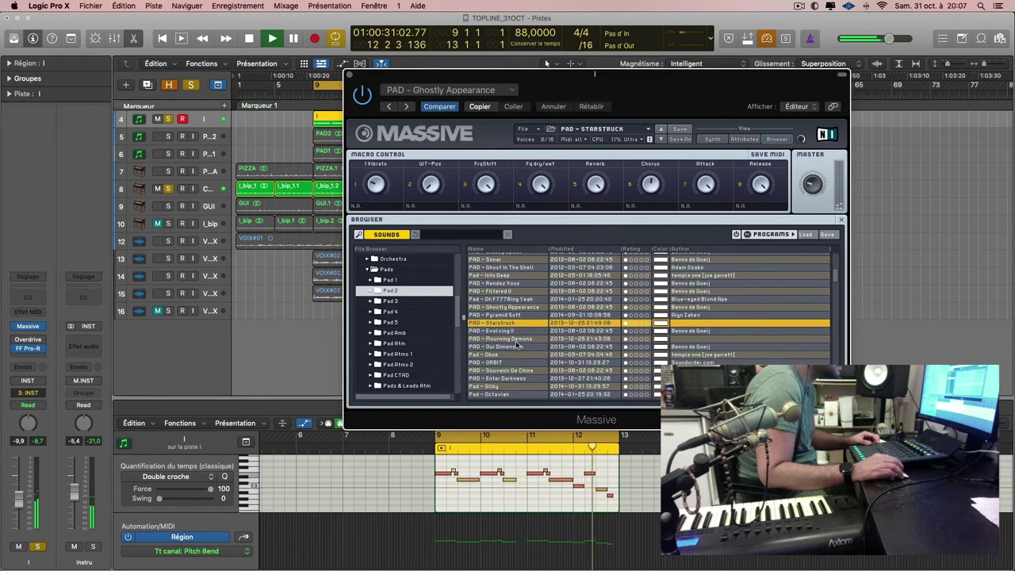
pyautogui.click(514, 331)
pyautogui.press('Up')
pyautogui.press('Up')
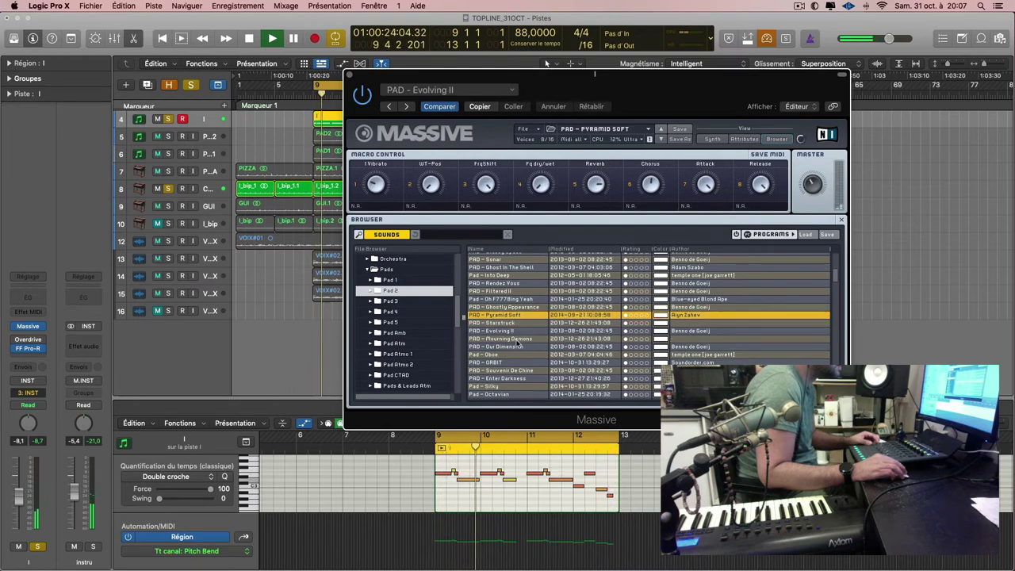
pyautogui.moveTo(555, 87); pyautogui.dragTo(665, 95)
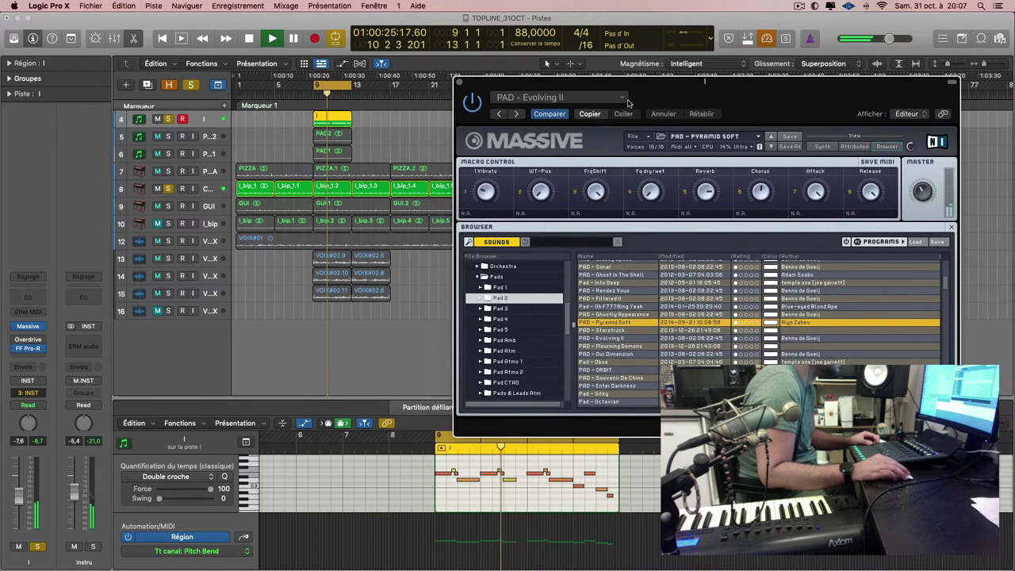
# - Bounce the track 4 region in place as PAD3 and unmute the original region
pyautogui.rightClick(342, 119)
pyautogui.click(361, 123)
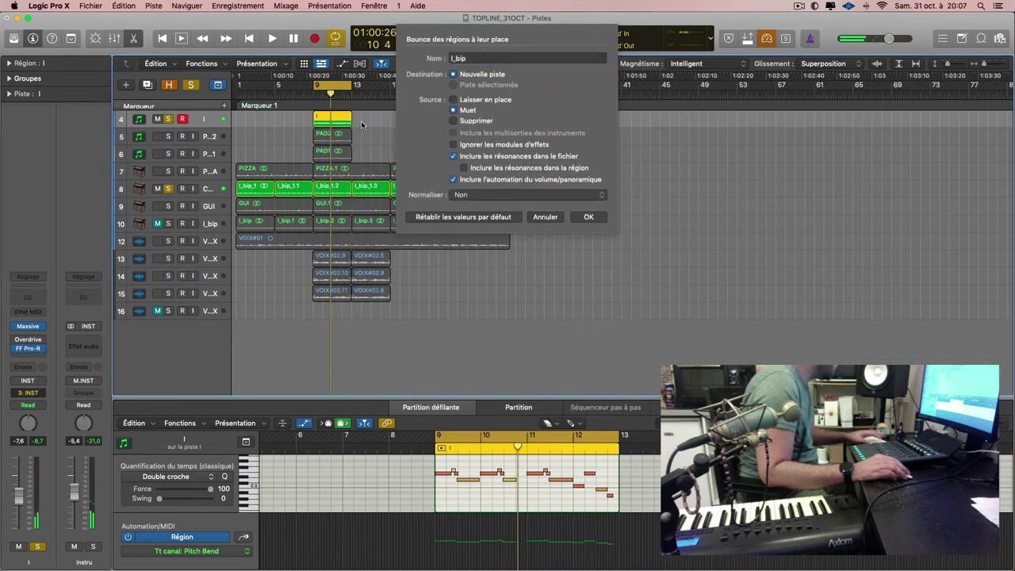
pyautogui.write('P')
pyautogui.press('Return')
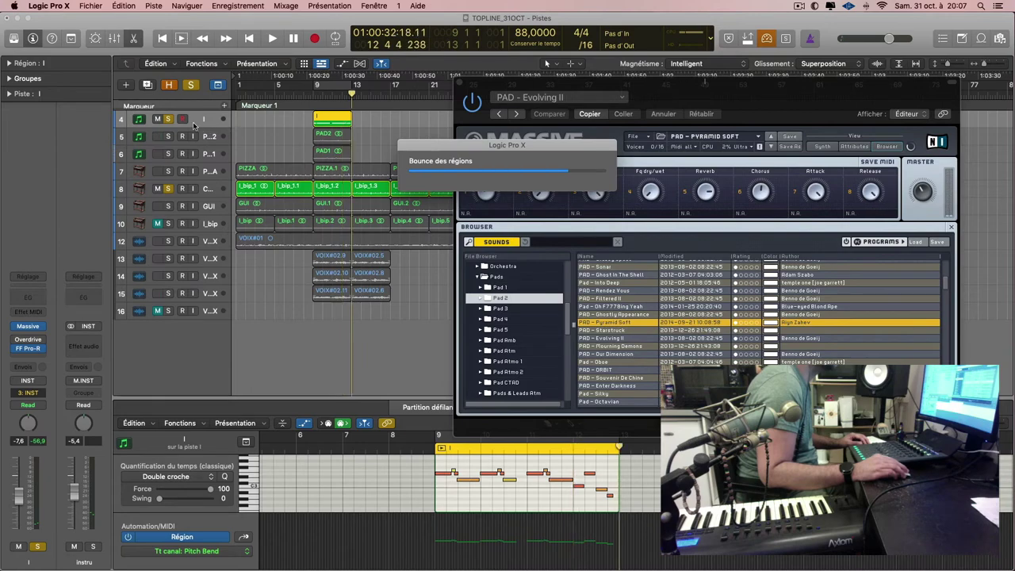
pyautogui.click(342, 123)
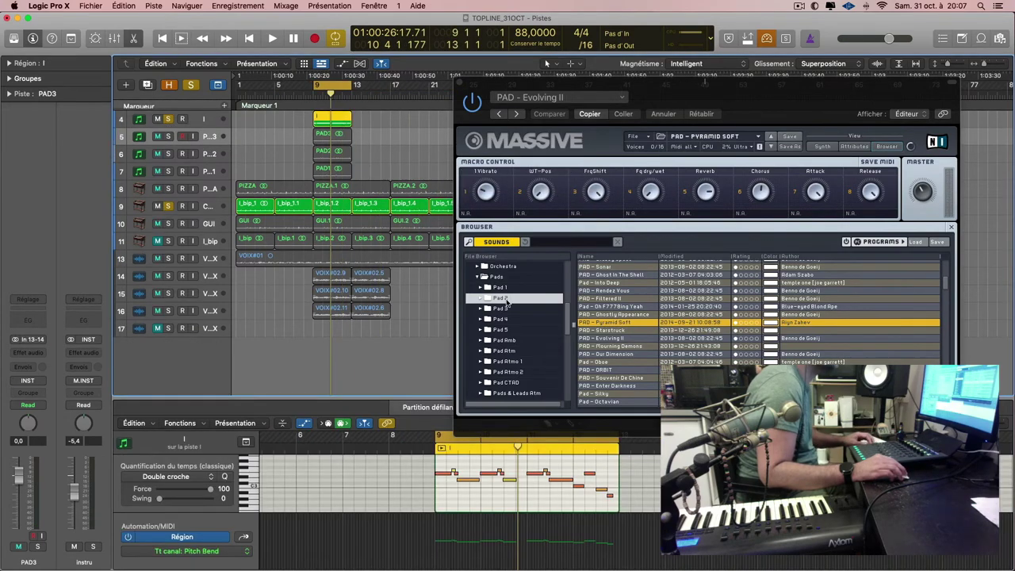
# - Play the loop and audition the presets Pad - Oboe, PAD - Enter Darkness and Pad - Silky
pyautogui.click(608, 368)
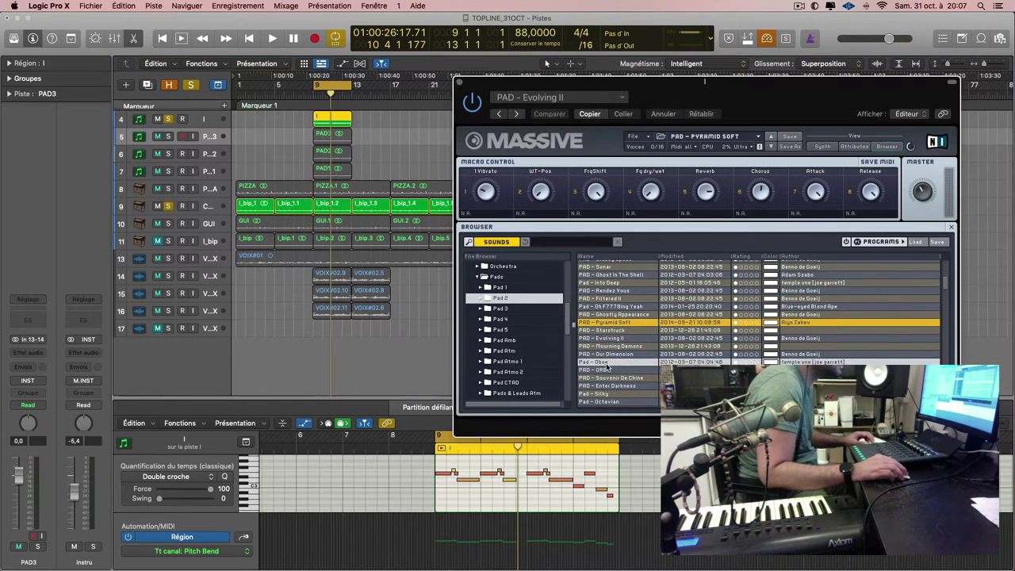
pyautogui.click(608, 368)
pyautogui.press('space')
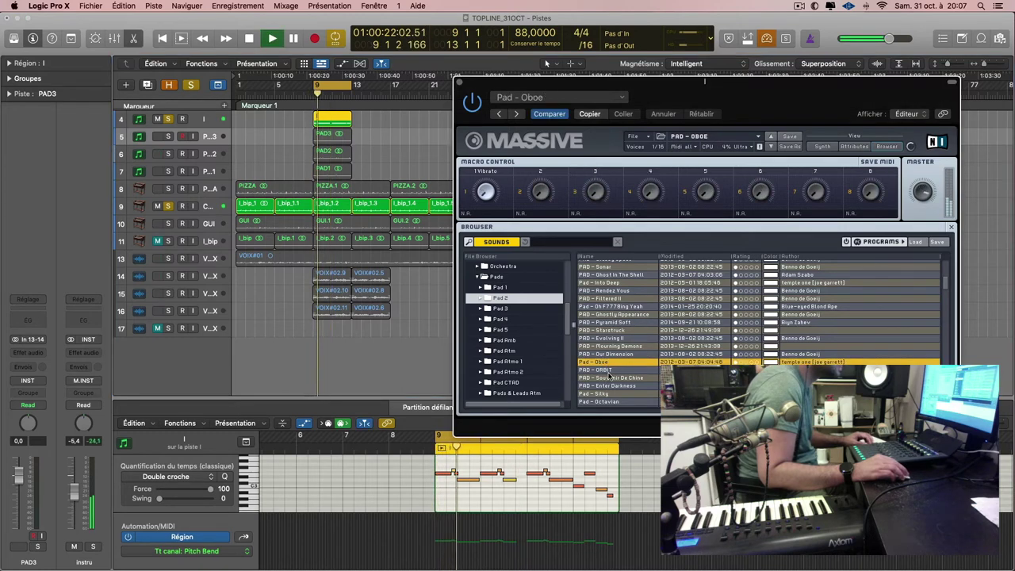
pyautogui.click(615, 385)
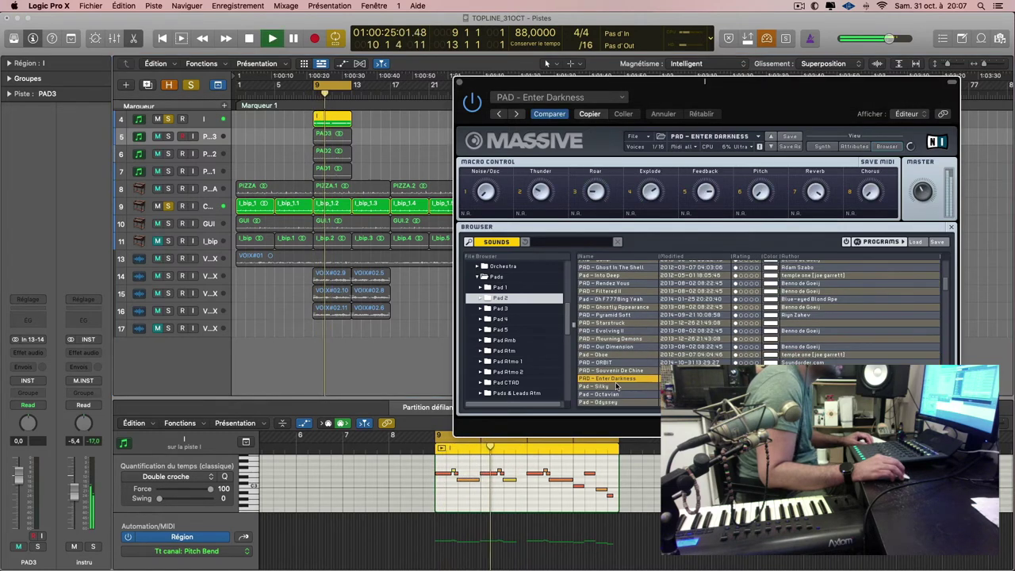
pyautogui.click(617, 387)
# - Audition Pad - Pressure and Pad - Layer, and load Pad - Forever from the Pad 2 folder
pyautogui.scroll(-5, 615, 357)
pyautogui.click(612, 316)
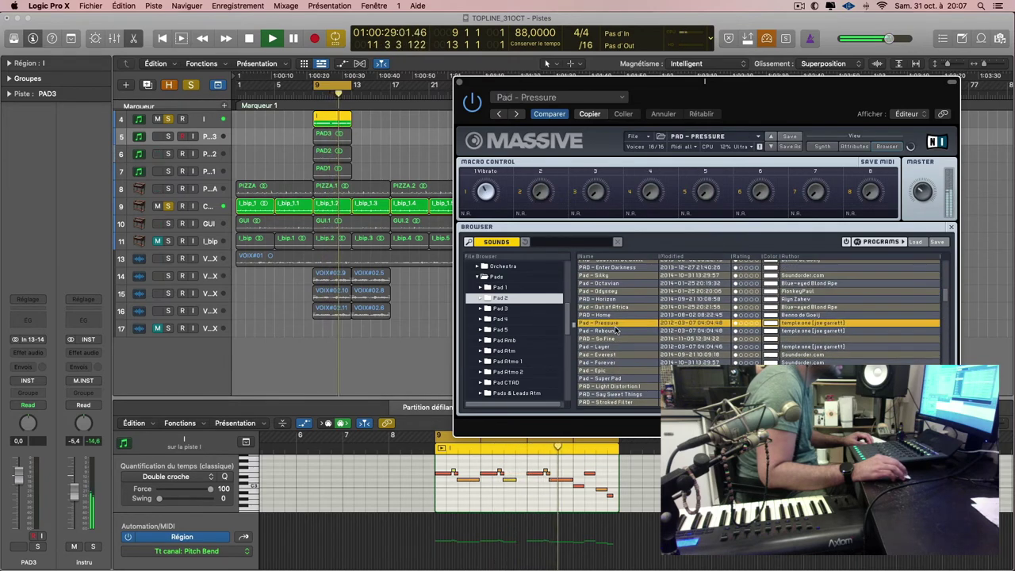
pyautogui.click(616, 347)
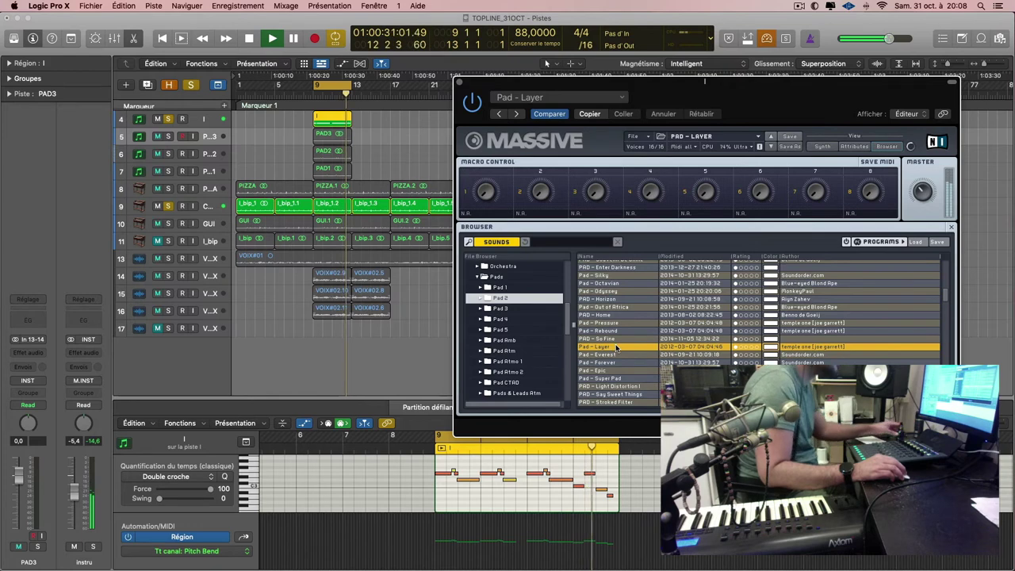
pyautogui.click(617, 363)
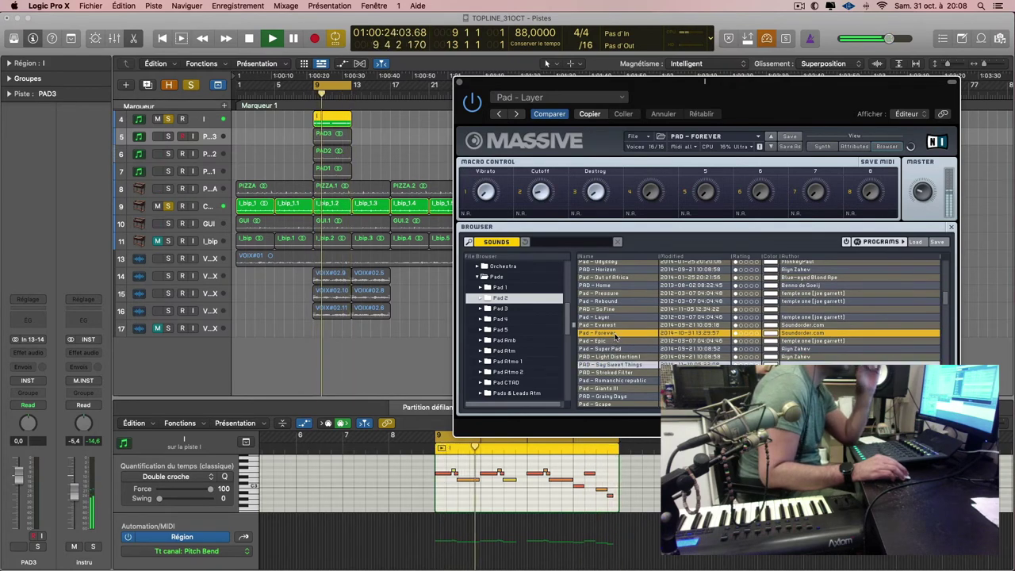
# - Bounce the track 4 region in place as PAD4
pyautogui.rightClick(336, 121)
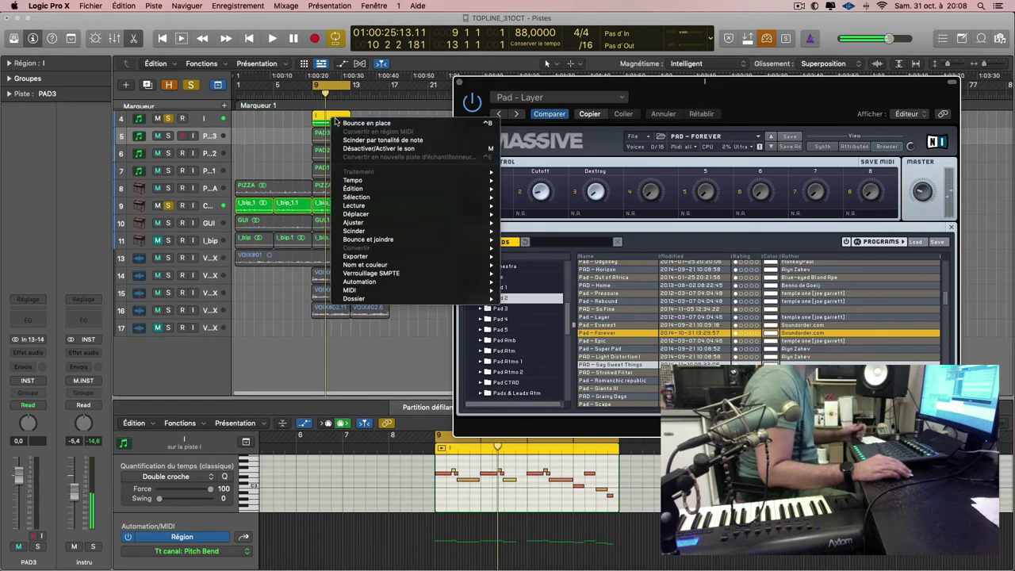
pyautogui.click(363, 123)
pyautogui.write('PAD')
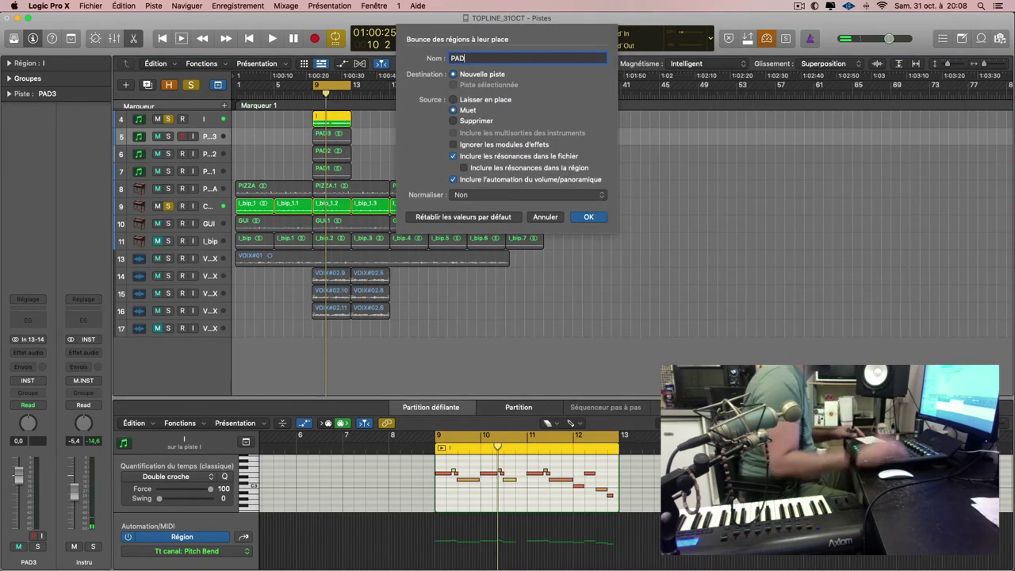
pyautogui.press('Return')
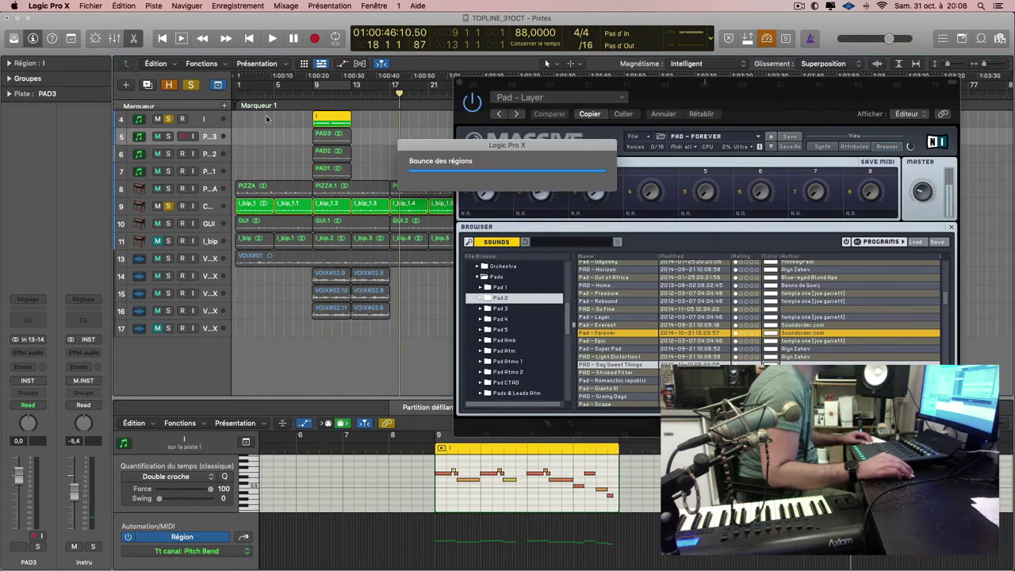
# - Delete the original MIDI region from track 4, select its empty track and close the Massive window
pyautogui.press('Delete')
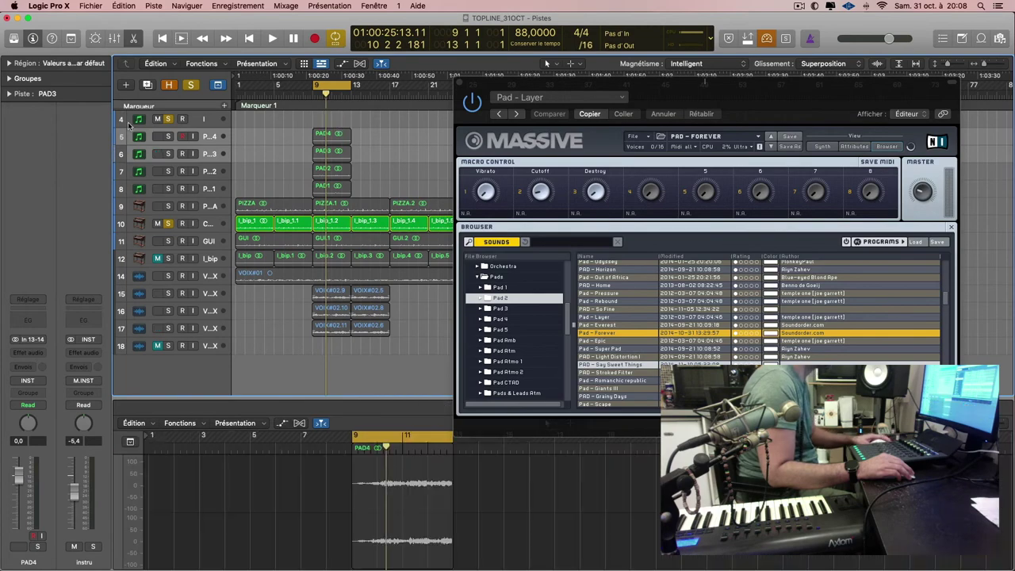
pyautogui.click(206, 119)
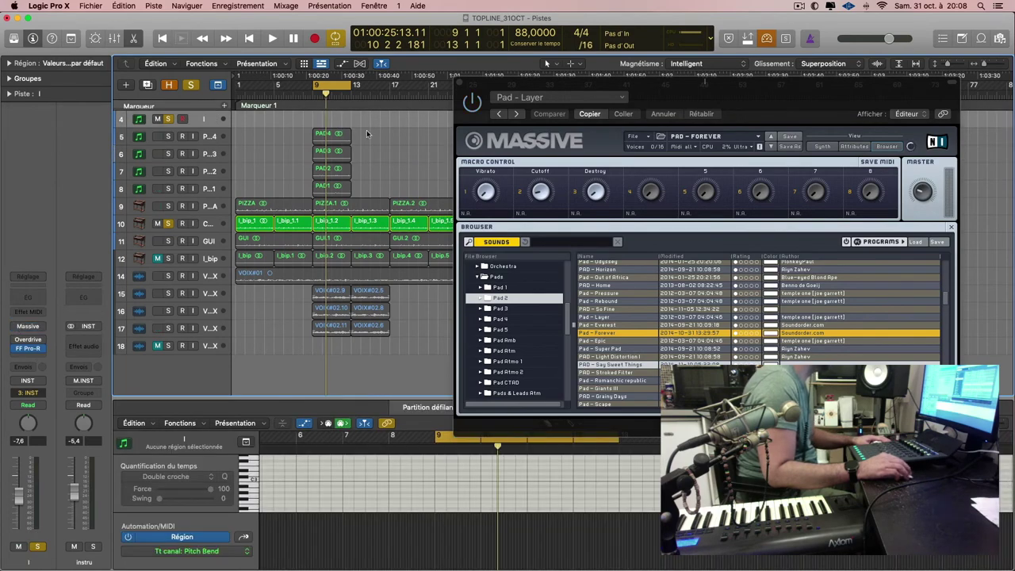
pyautogui.click(459, 84)
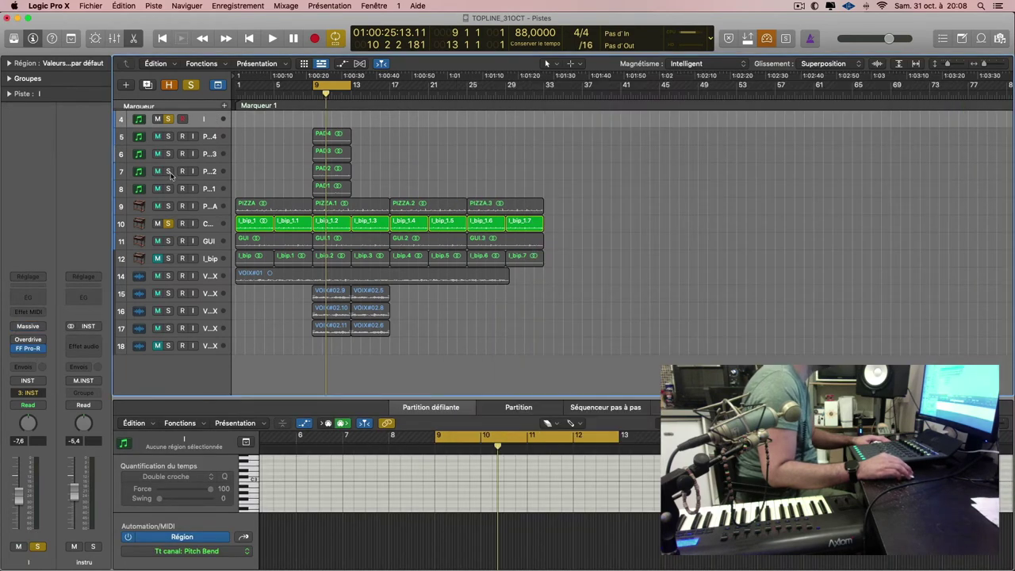
# - Select the PAD4 track, show the mixer and select the channel strips from PAD4 to PAD1 together
pyautogui.click(213, 139)
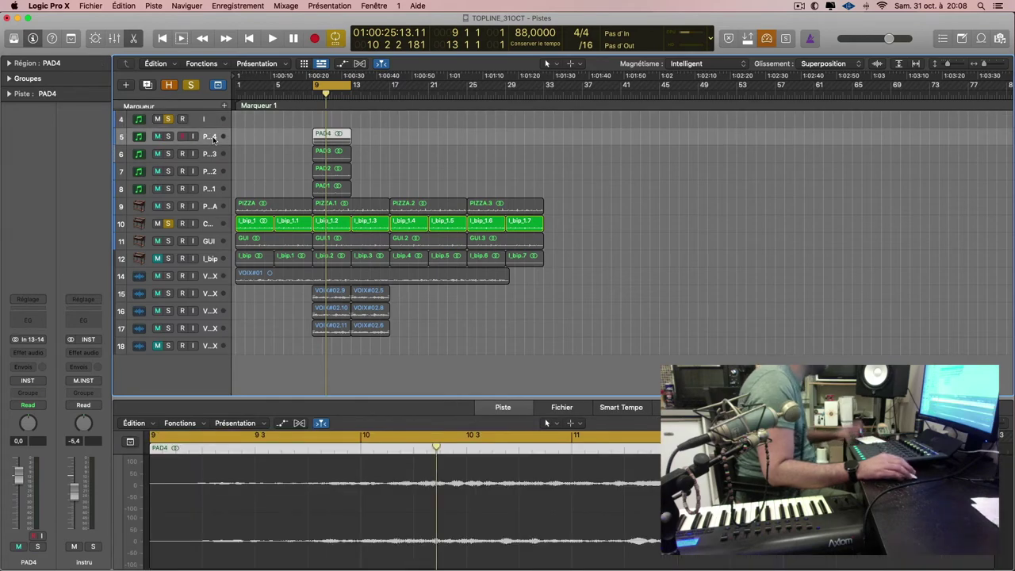
pyautogui.press('x')
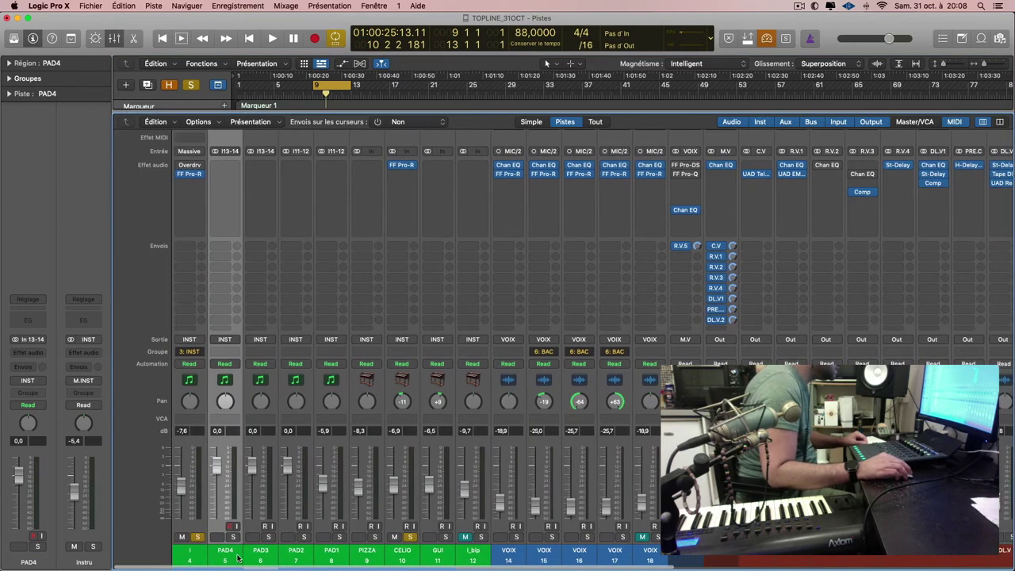
pyautogui.moveTo(238, 559); pyautogui.dragTo(332, 559)
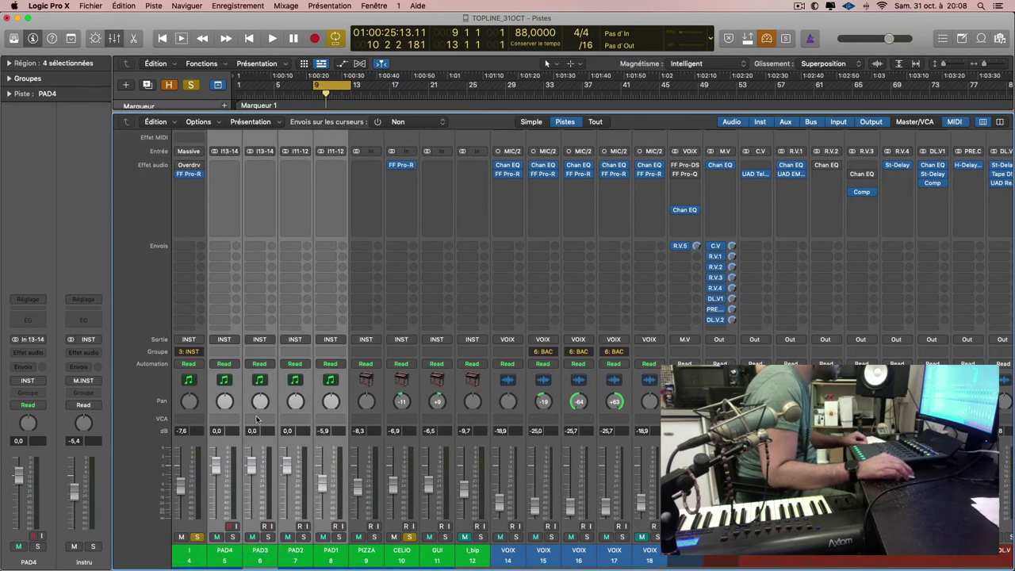
pyautogui.click(231, 354)
pyautogui.moveTo(216, 558); pyautogui.dragTo(332, 559)
# - Assign the PAD4 channel to new group 7, name it PAD, link its Solo setting and collapse the group settings
pyautogui.click(223, 355)
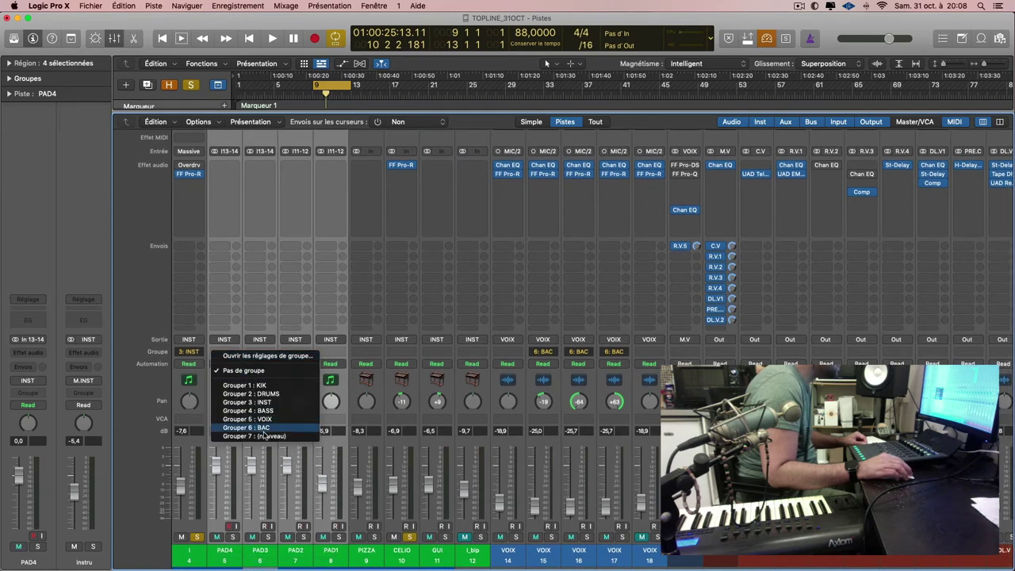
pyautogui.click(234, 438)
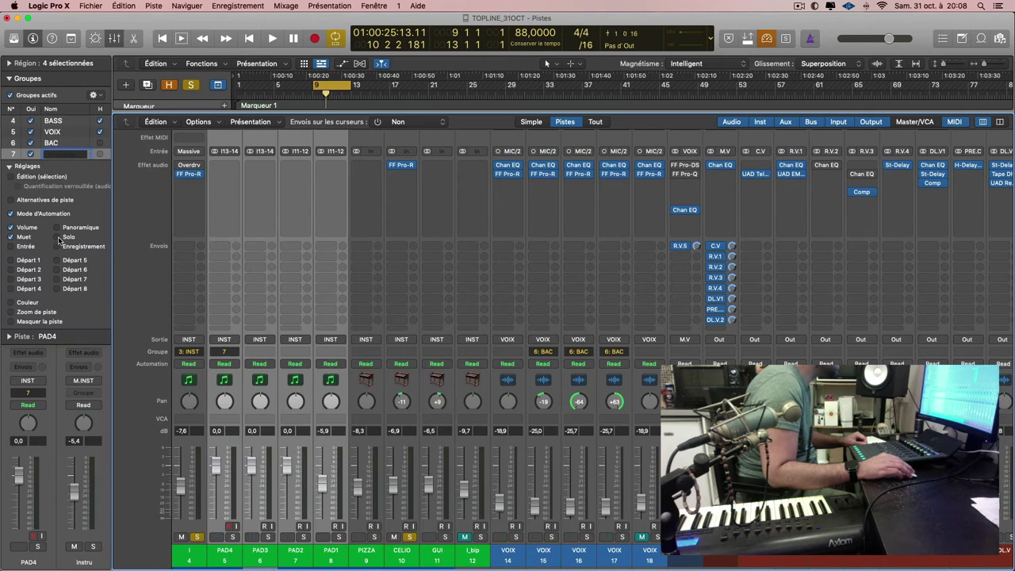
pyautogui.click(58, 237)
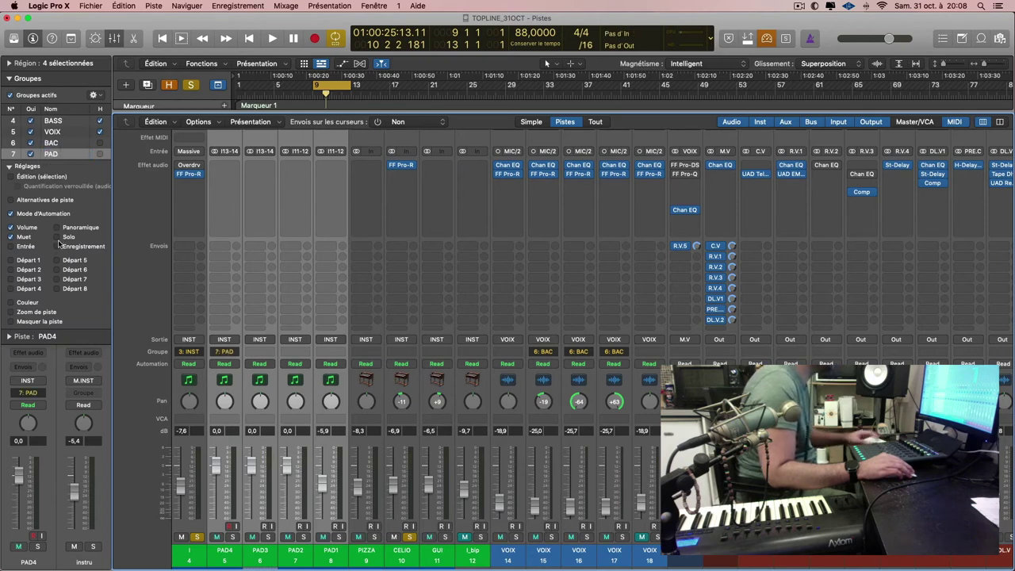
pyautogui.click(10, 79)
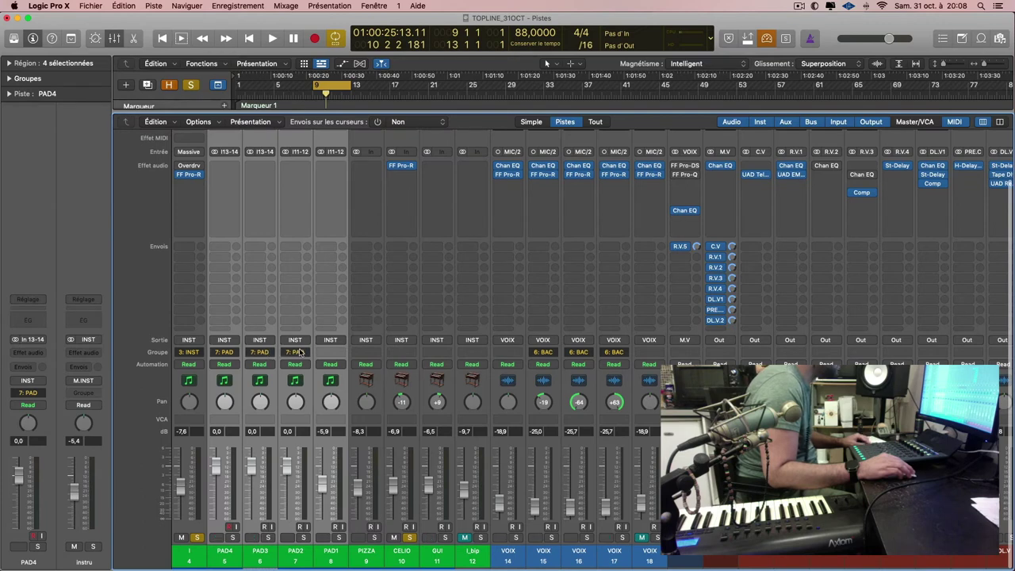
# - Add the PAD1 channel to group 7: PAD and reset its volume fader to 0.0 dB
pyautogui.keyDown('alt'); pyautogui.click(333, 354); pyautogui.keyUp('alt')
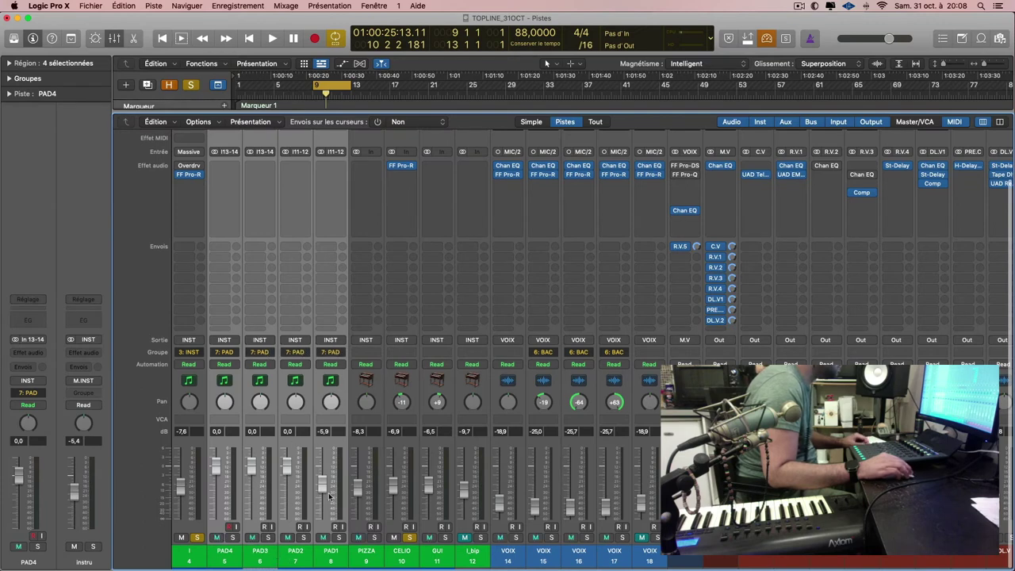
pyautogui.click(327, 549)
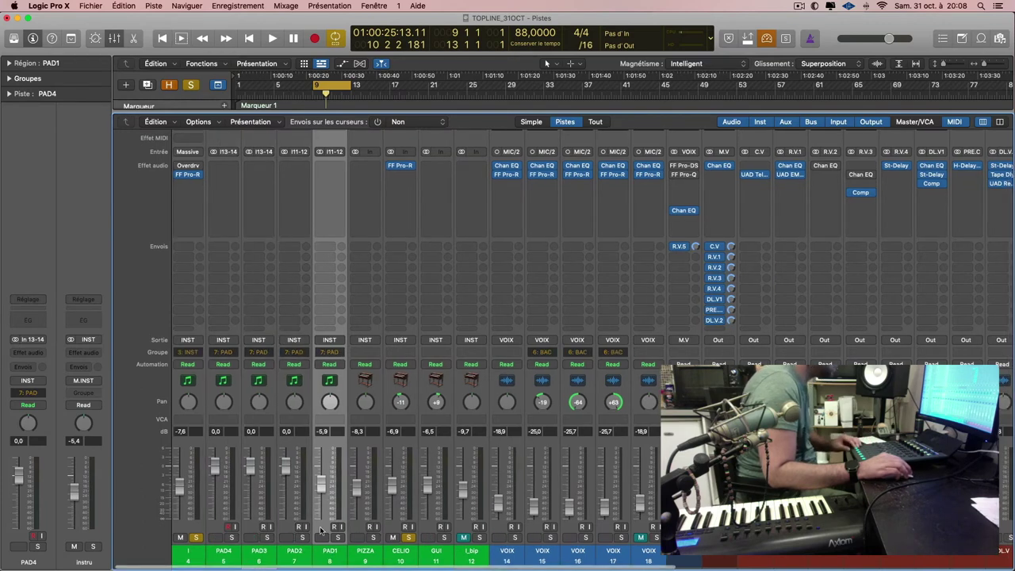
pyautogui.keyDown('alt'); pyautogui.click(322, 485); pyautogui.keyUp('alt')
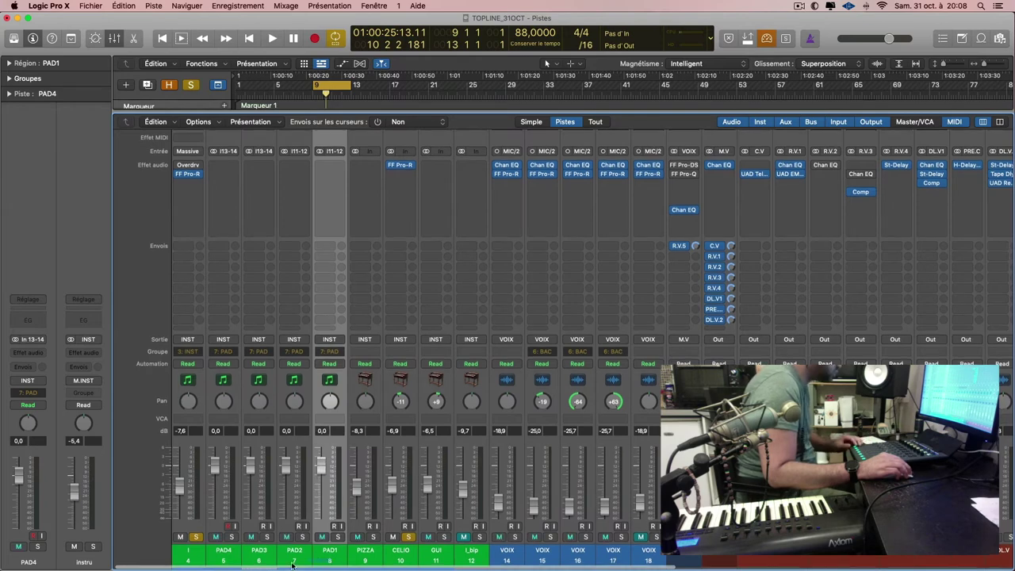
# - Solo the four grouped PAD channels and lower their faders together to -15.5 dB
pyautogui.moveTo(331, 559); pyautogui.dragTo(227, 558)
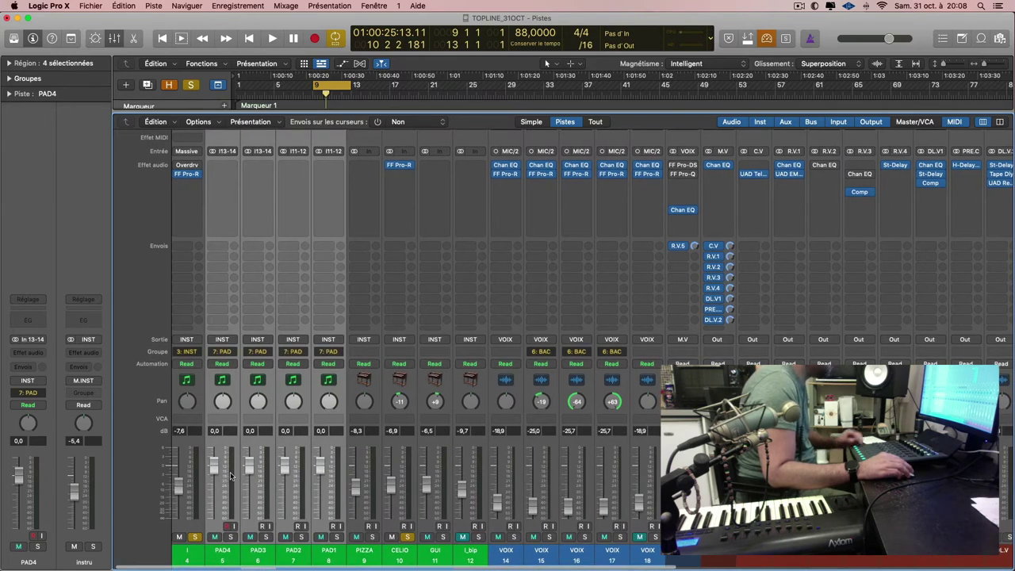
pyautogui.click(229, 561)
pyautogui.click(256, 558)
pyautogui.click(323, 556)
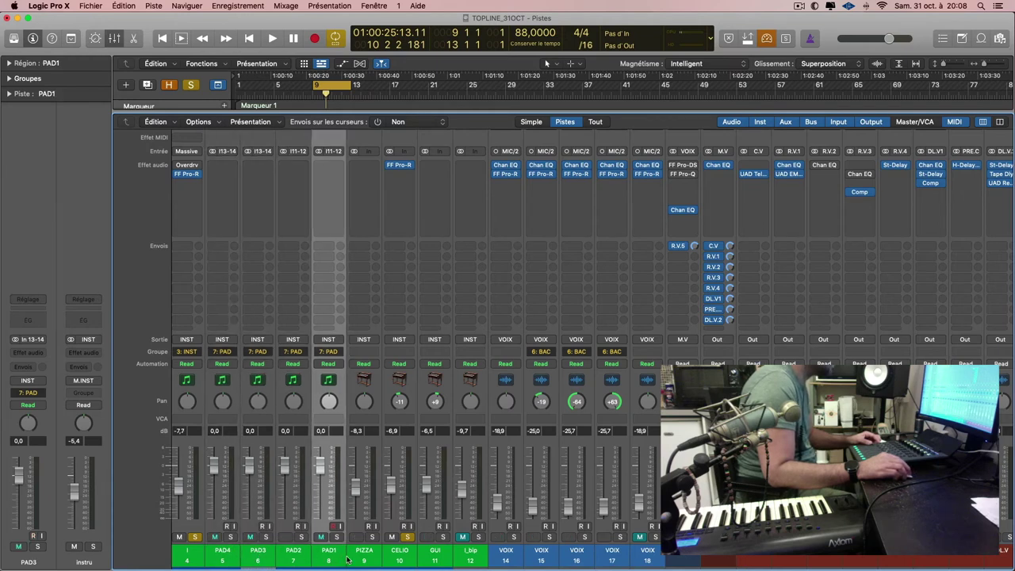
pyautogui.click(362, 561)
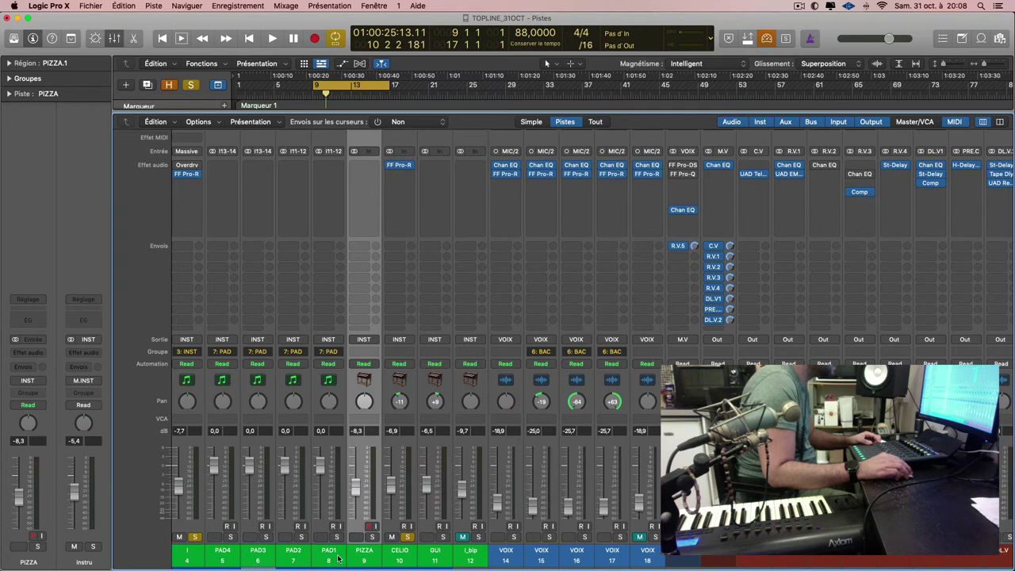
pyautogui.click(329, 559)
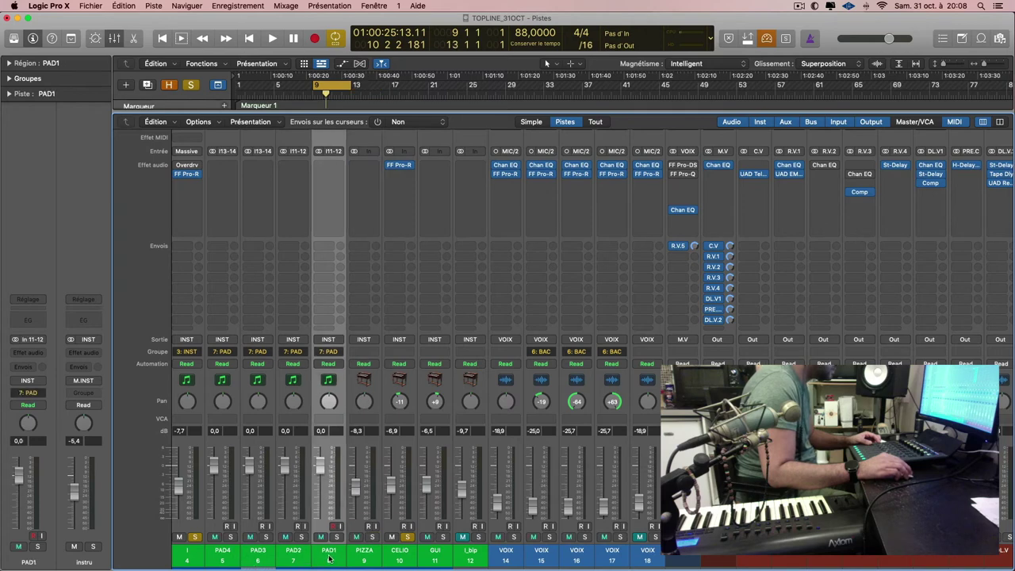
pyautogui.press('s')
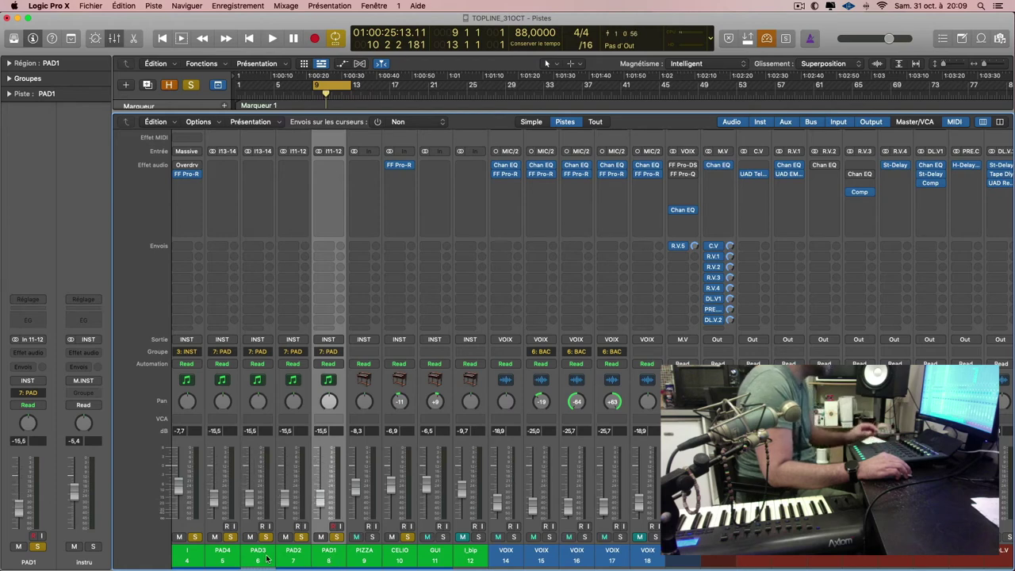
# - Take PAD4, PAD3 and PAD2 out of solo, start playback and raise PAD1's volume to about -13.8 dB
pyautogui.click(230, 552)
pyautogui.keyDown('shift'); pyautogui.click(300, 552); pyautogui.keyUp('shift')
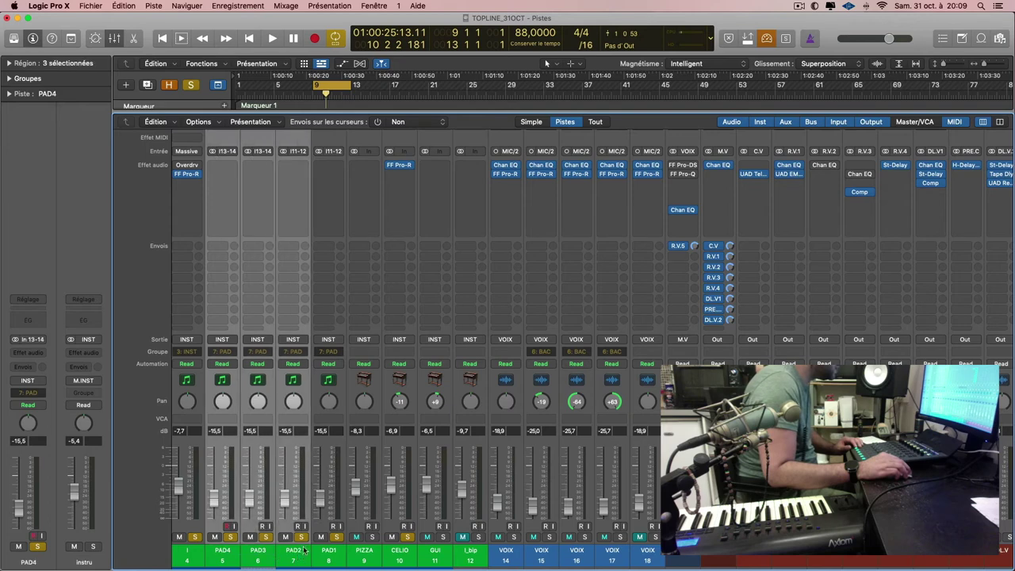
pyautogui.click(302, 538)
pyautogui.press('space')
pyautogui.click(331, 529)
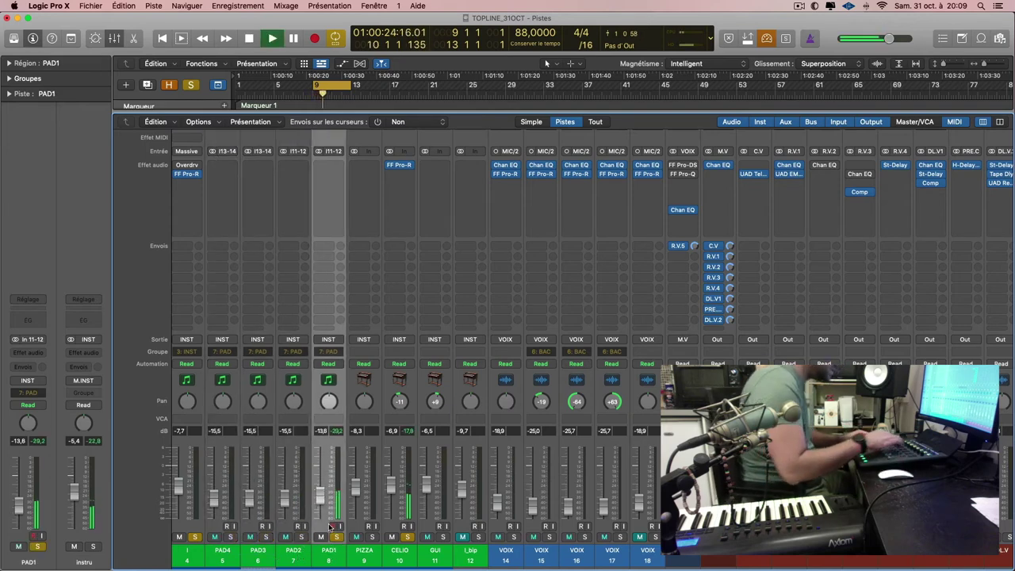
# - Solo PAD2 at -8.6 dB instead of PAD1, and solo backing vocal tracks 15 to 17 in place of CELIO
pyautogui.press('s')
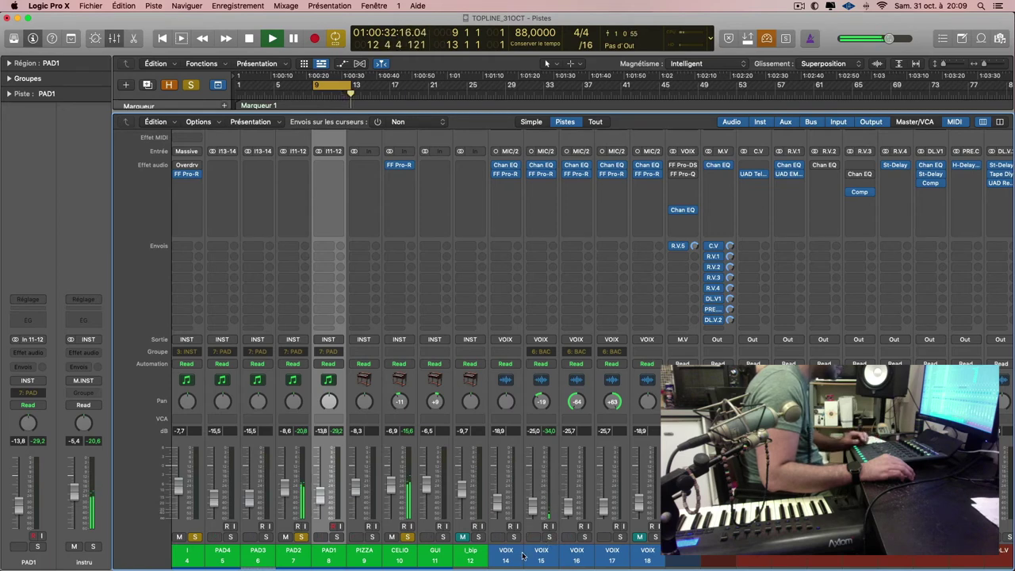
pyautogui.moveTo(522, 556); pyautogui.dragTo(550, 553)
pyautogui.click(549, 537)
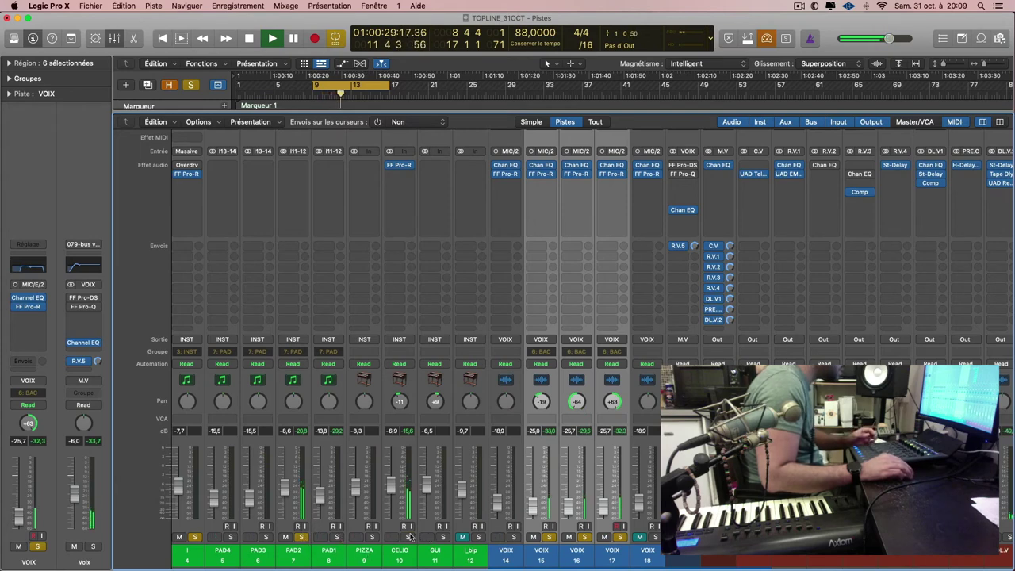
pyautogui.click(292, 557)
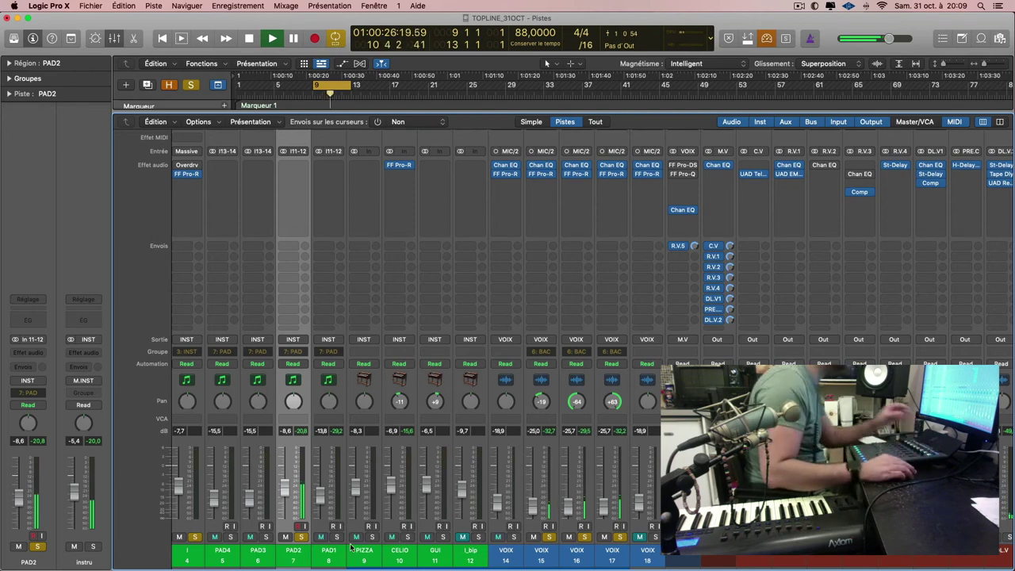
# - Solo PAD3 instead of PAD2, hide the mixer and take backing vocal tracks 15 to 17 out of solo
pyautogui.press('x')
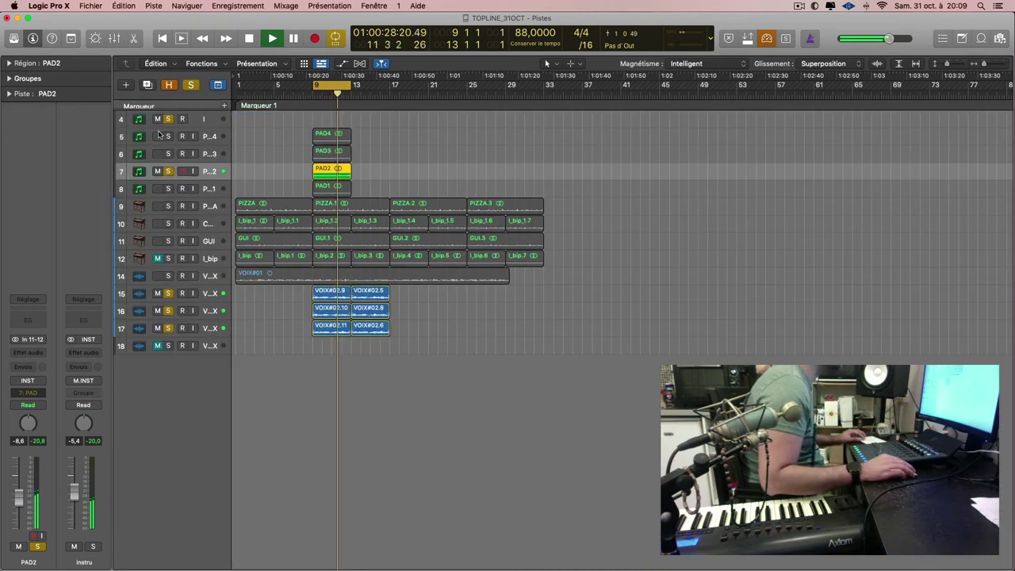
pyautogui.click(137, 136)
pyautogui.press('x')
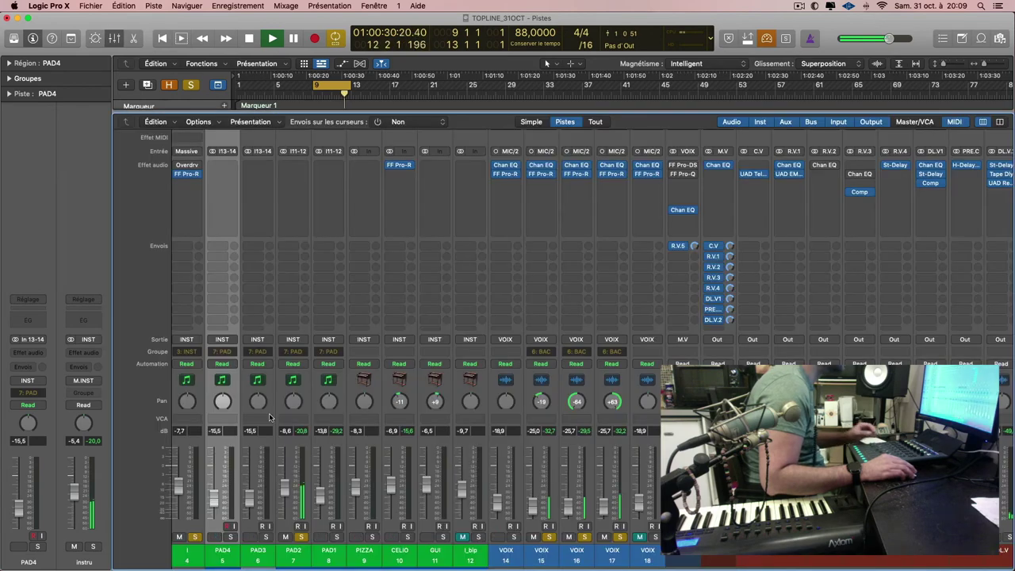
pyautogui.hscroll(-1, 346, 533)
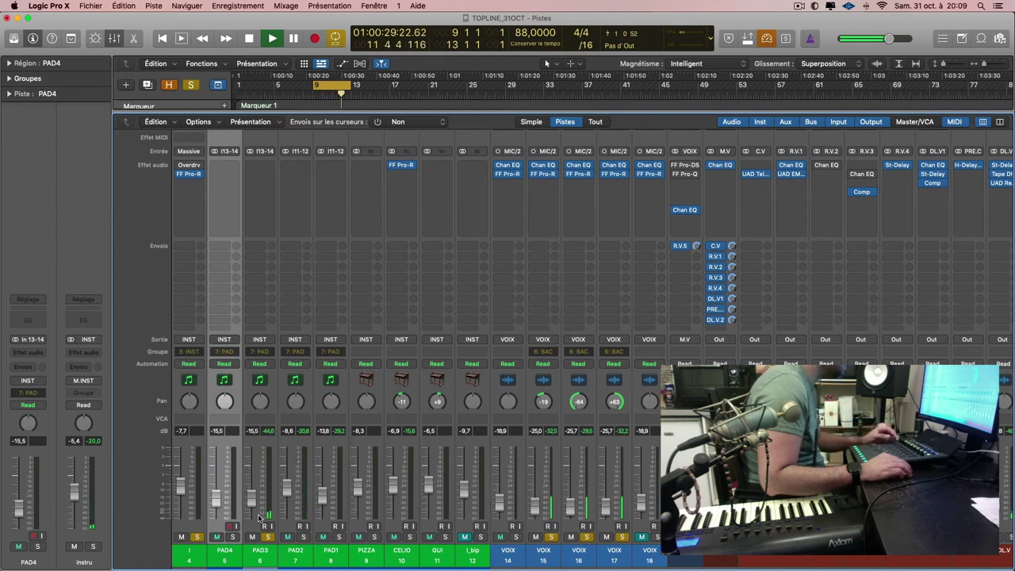
pyautogui.press('x')
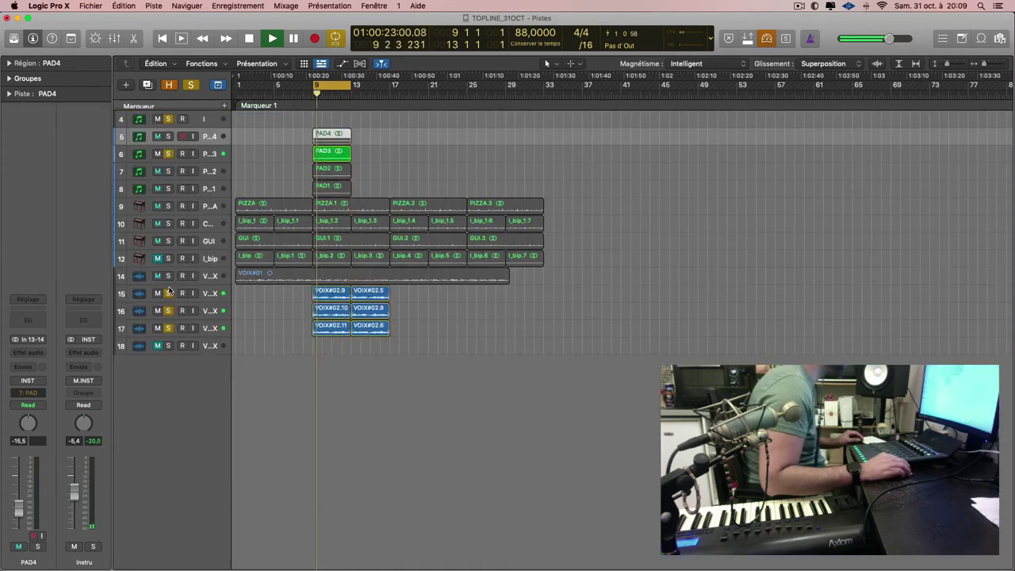
pyautogui.moveTo(169, 294); pyautogui.dragTo(167, 344)
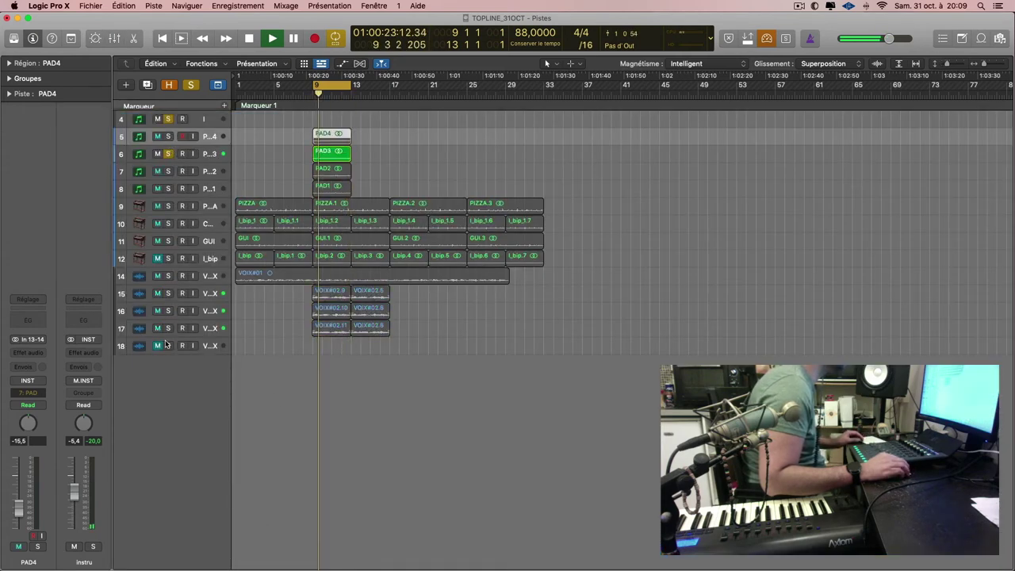
# - Insert a stereo Overdrive effect on PAD3, close its window and raise the track's volume to -2.7 dB
pyautogui.click(146, 159)
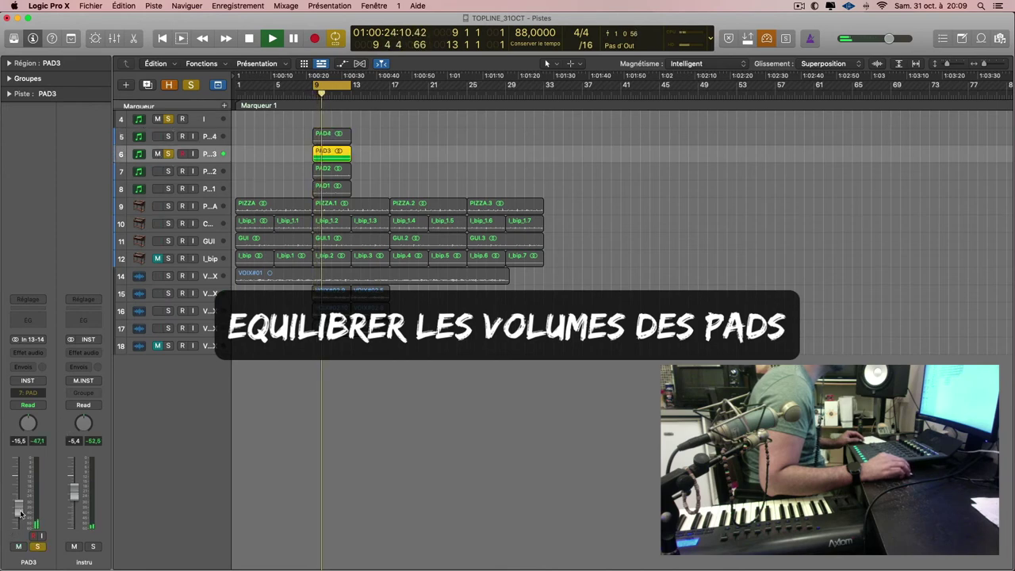
pyautogui.moveTo(23, 508); pyautogui.dragTo(23, 506)
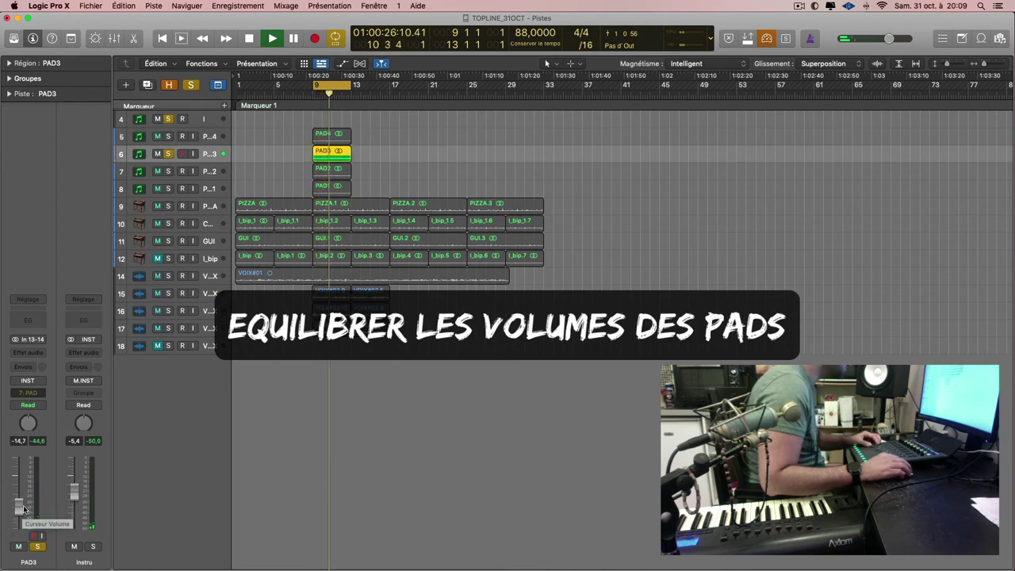
pyautogui.click(32, 359)
pyautogui.moveTo(56, 399)
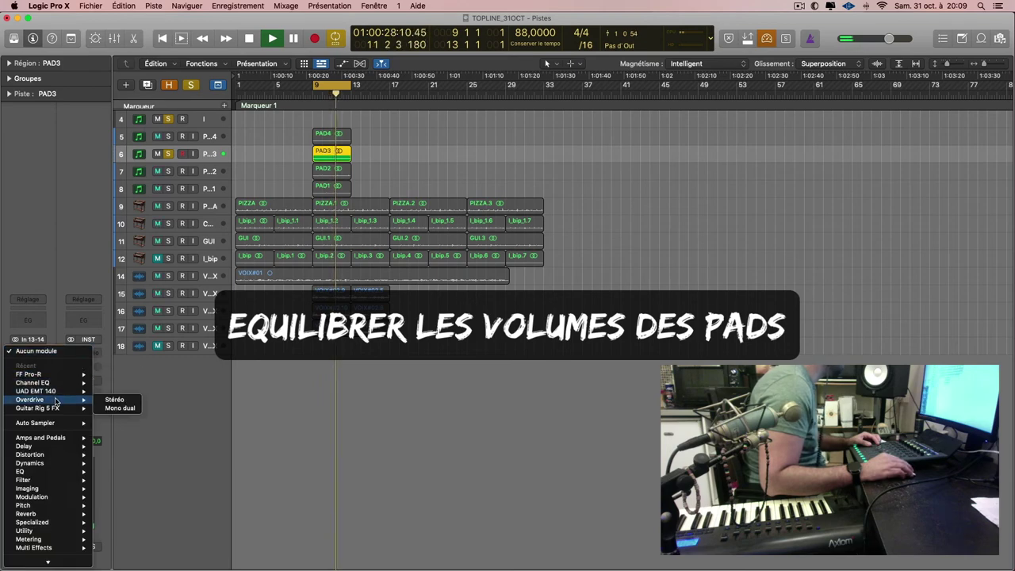
pyautogui.click(113, 400)
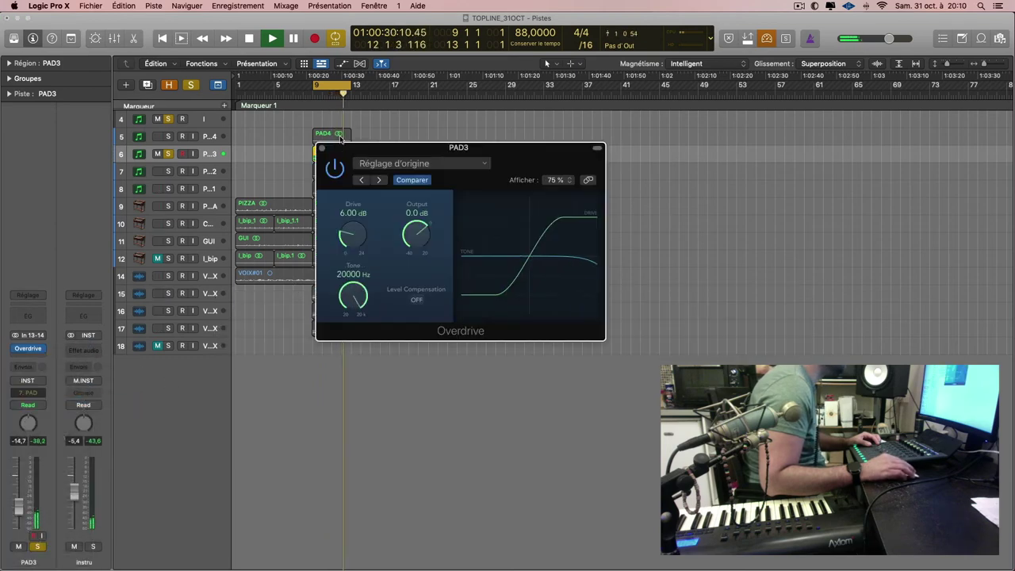
pyautogui.click(321, 148)
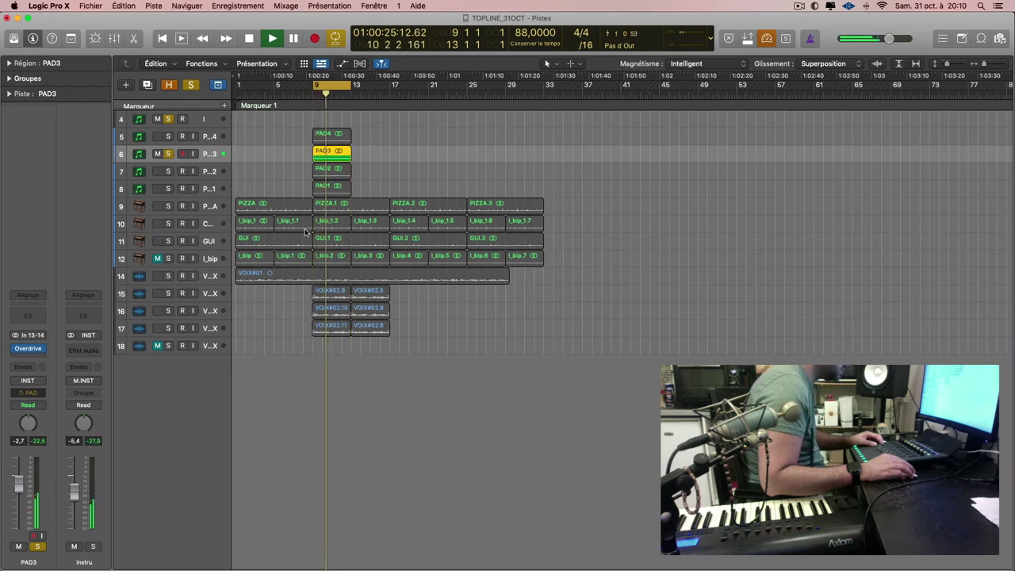
# - Set PAD2 to -1.6 dB panned +27 and PAD1 to -2.9 dB panned -12, and solo both with PAD3
pyautogui.click(168, 172)
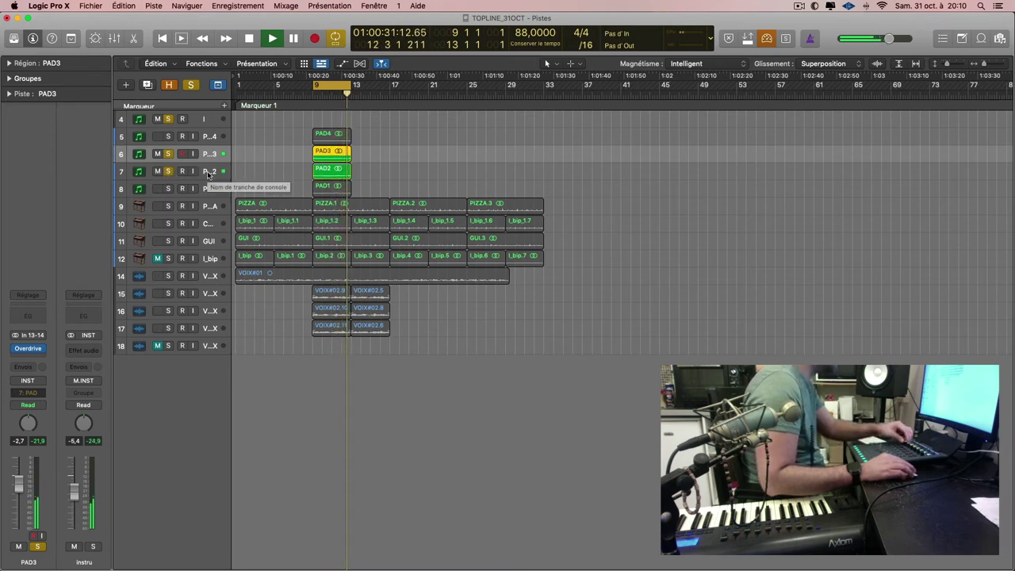
pyautogui.click(208, 173)
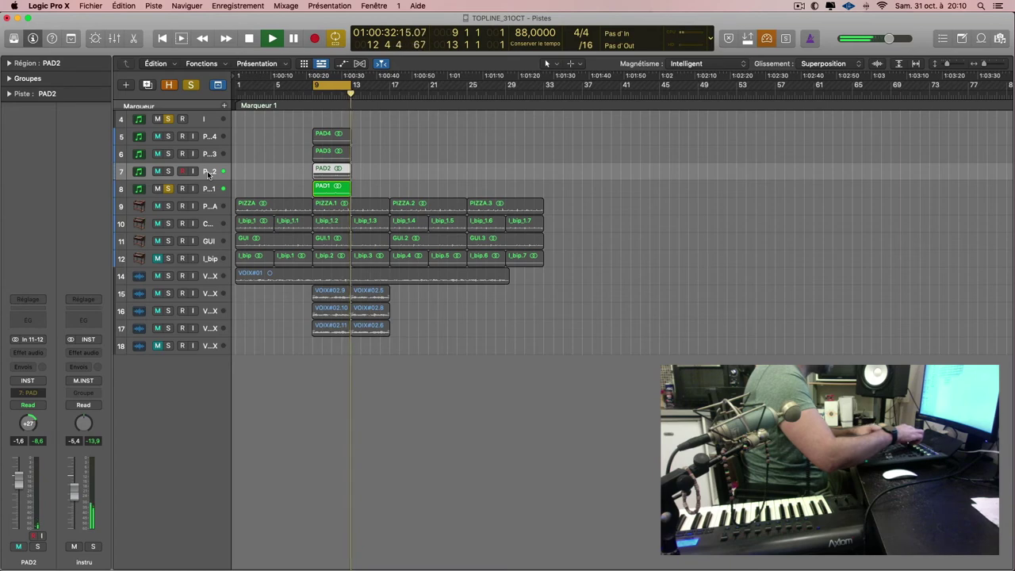
pyautogui.press('Down')
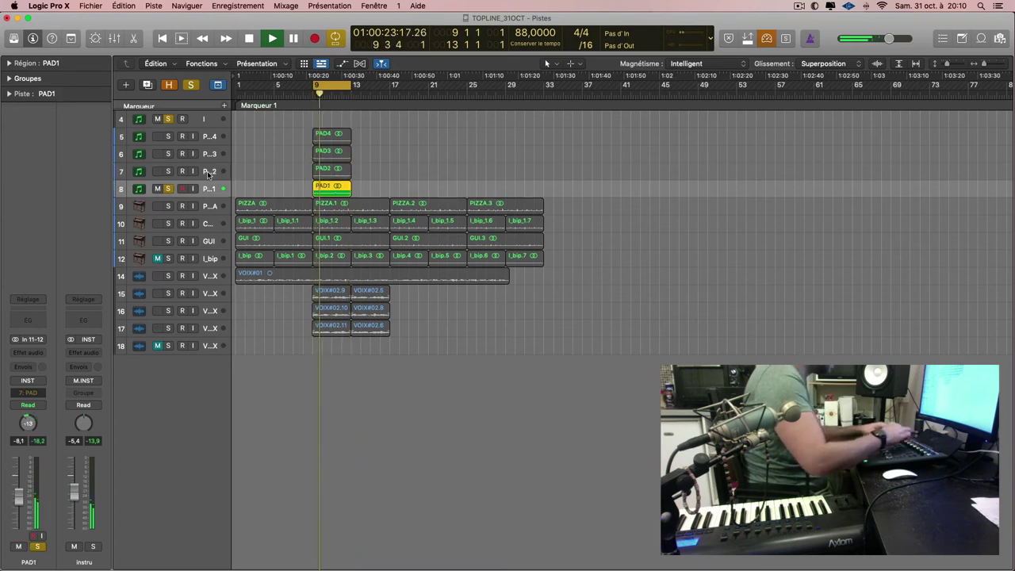
pyautogui.press('s')
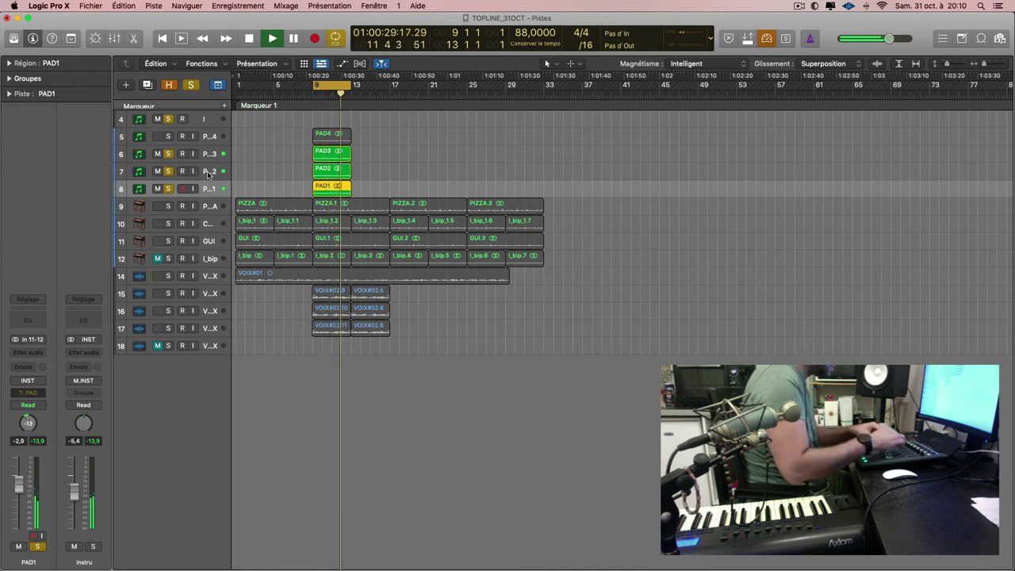
# - Solo the PIZZA track and audition it together with PAD1, PAD2 and PAD3
pyautogui.press('Down')
pyautogui.press('s')
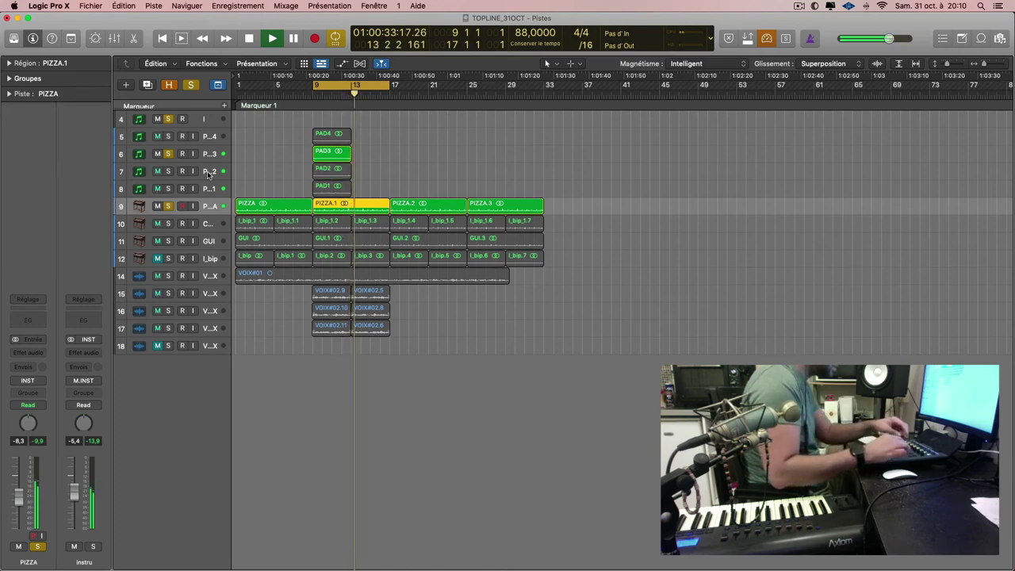
pyautogui.press('Up')
pyautogui.press('s')
pyautogui.press('Up')
pyautogui.press('s')
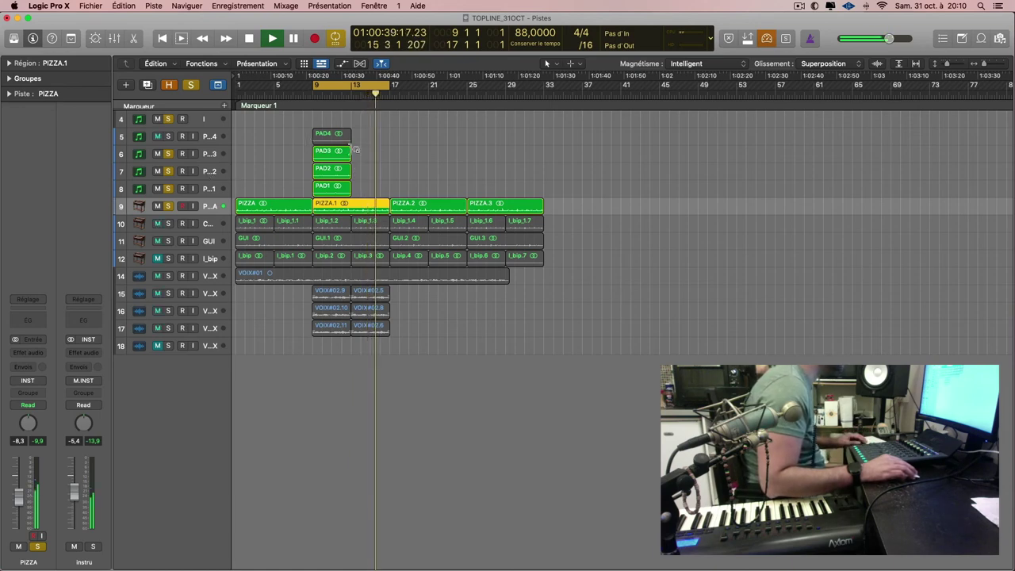
# - Solo PAD4 alone without PIZZA, set it to -3.3 dB panned -22, and bring the other pads back into solo
pyautogui.click(319, 142)
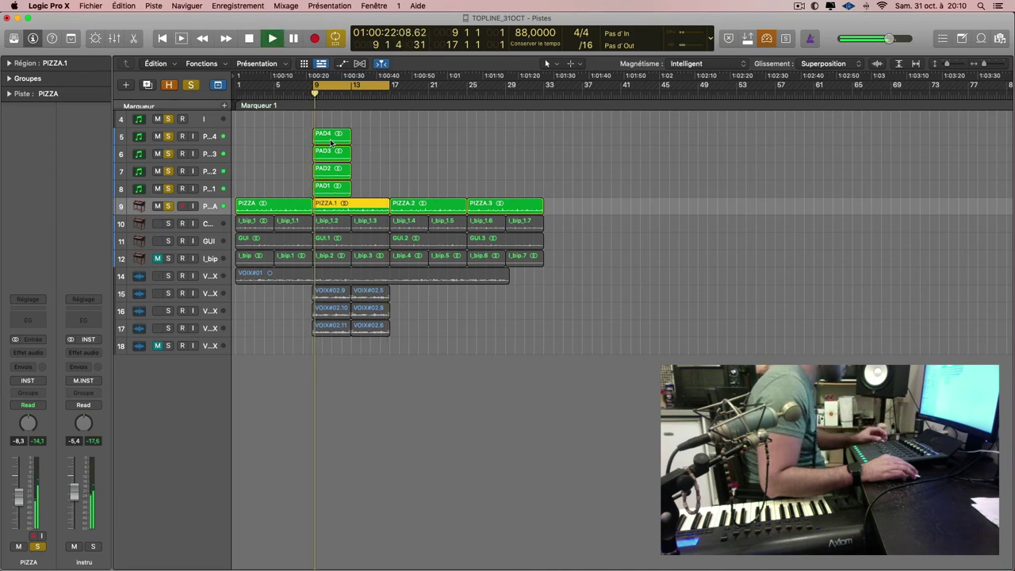
pyautogui.hotkey('ctrl', 'm')
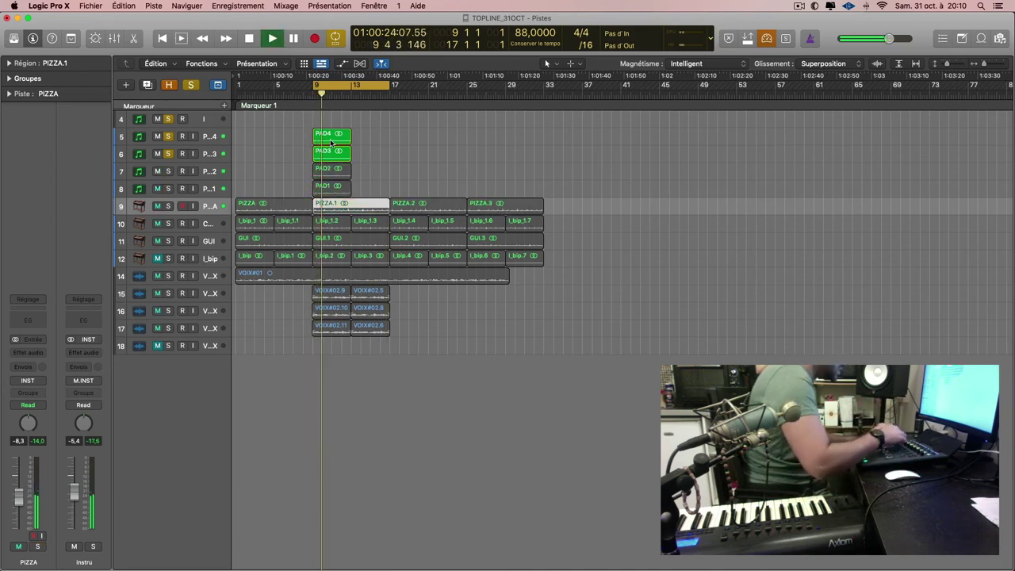
pyautogui.press('s')
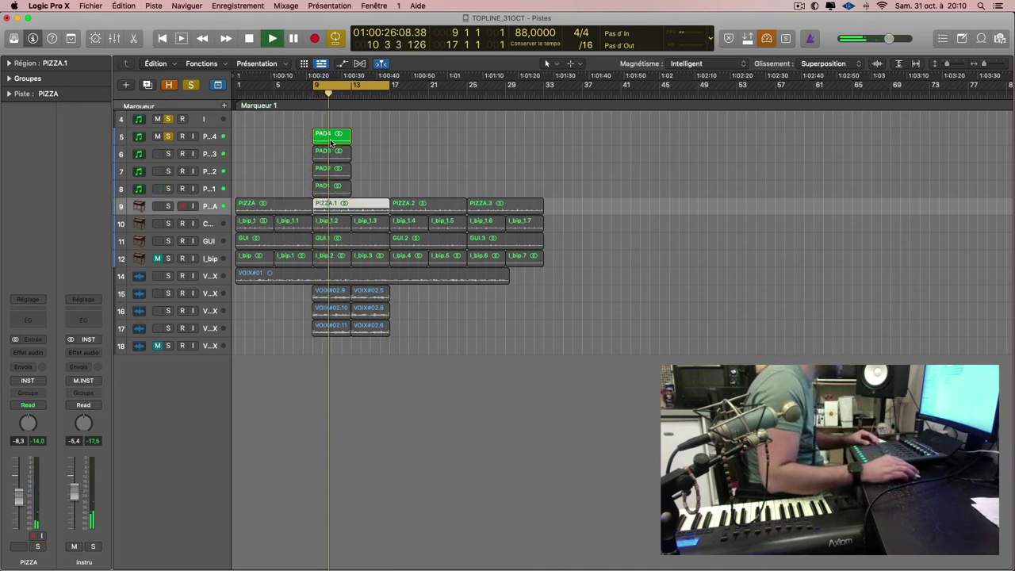
pyautogui.click(211, 140)
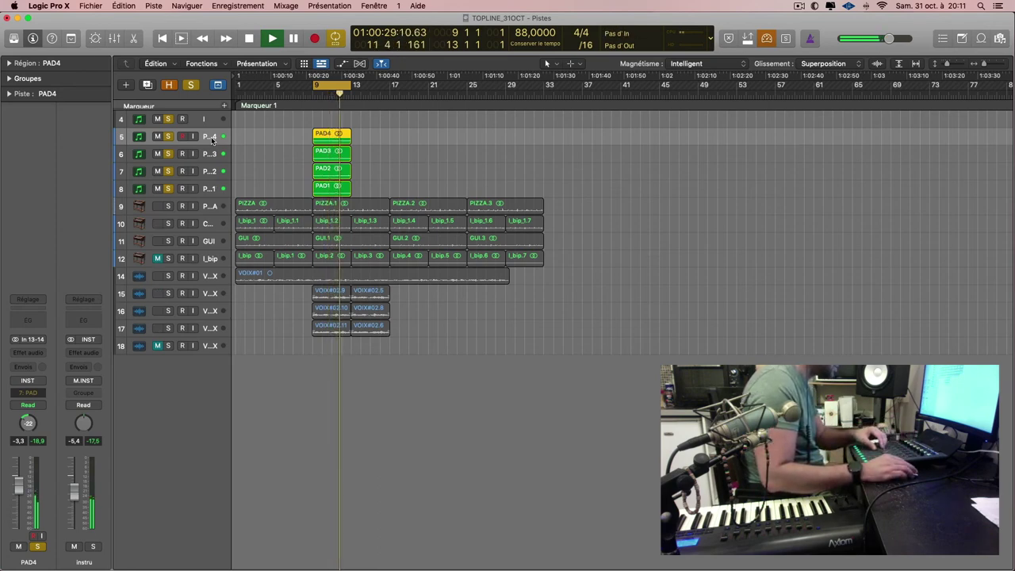
# - Set PAD1 to -11.4 dB panned +54, and lower PAD2's volume to -9.0 dB
pyautogui.press('Down')
pyautogui.press('Down')
pyautogui.press('Down')
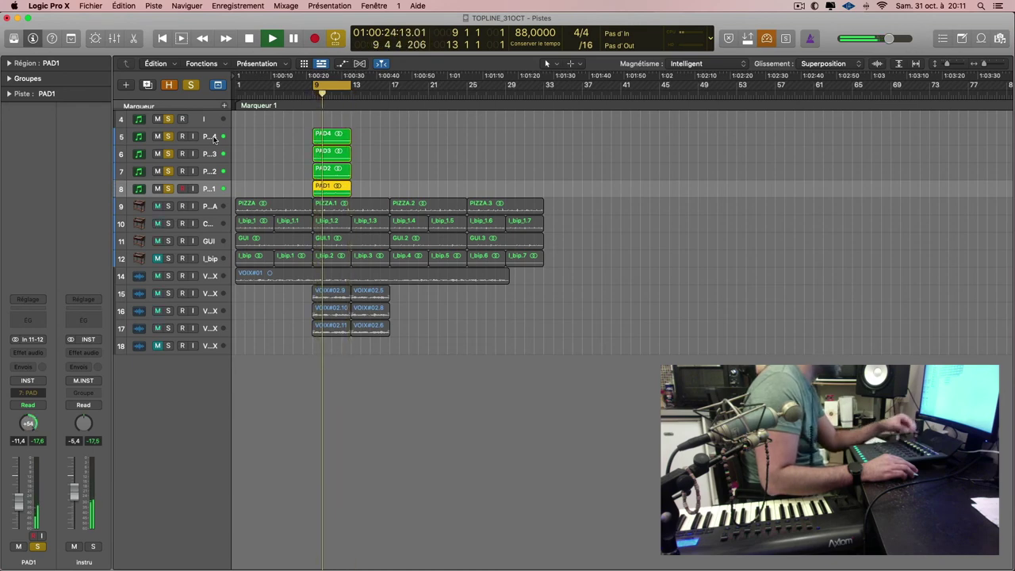
pyautogui.press('Up')
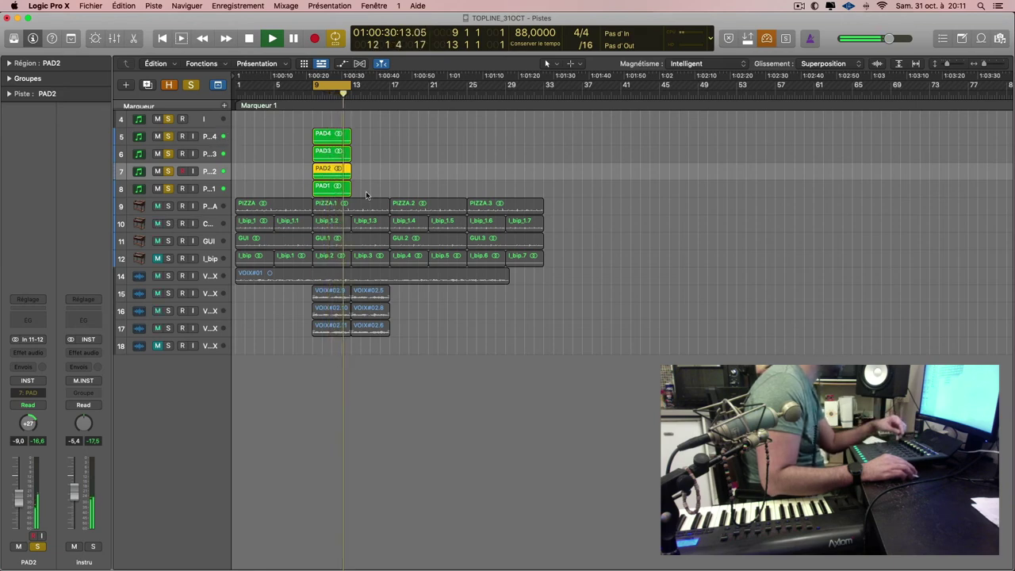
# - Copy the four PAD regions to bar 13, and solo PIZZA and the three backing vocal tracks along with the pads
pyautogui.moveTo(367, 194); pyautogui.dragTo(372, 143)
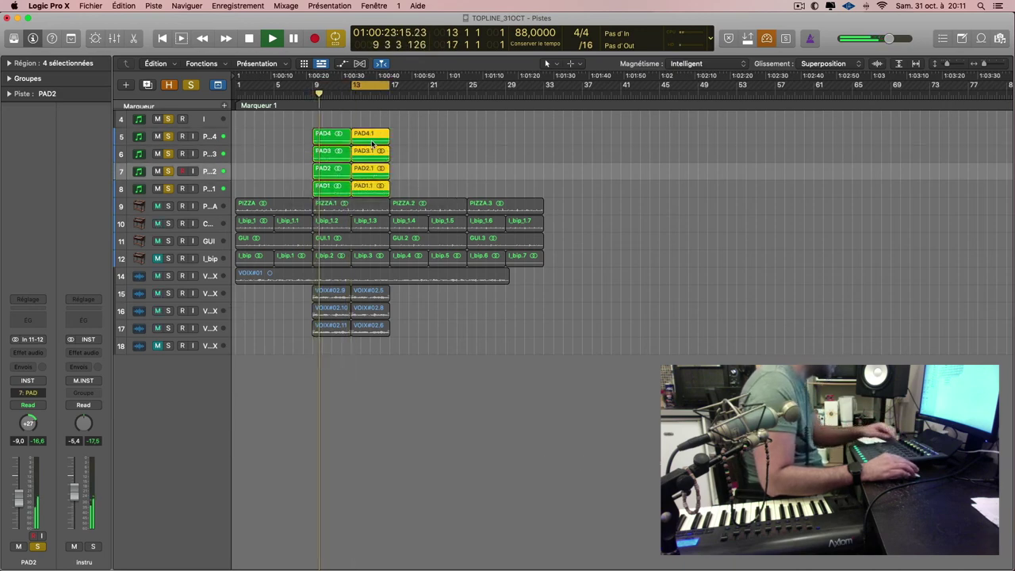
pyautogui.press('s')
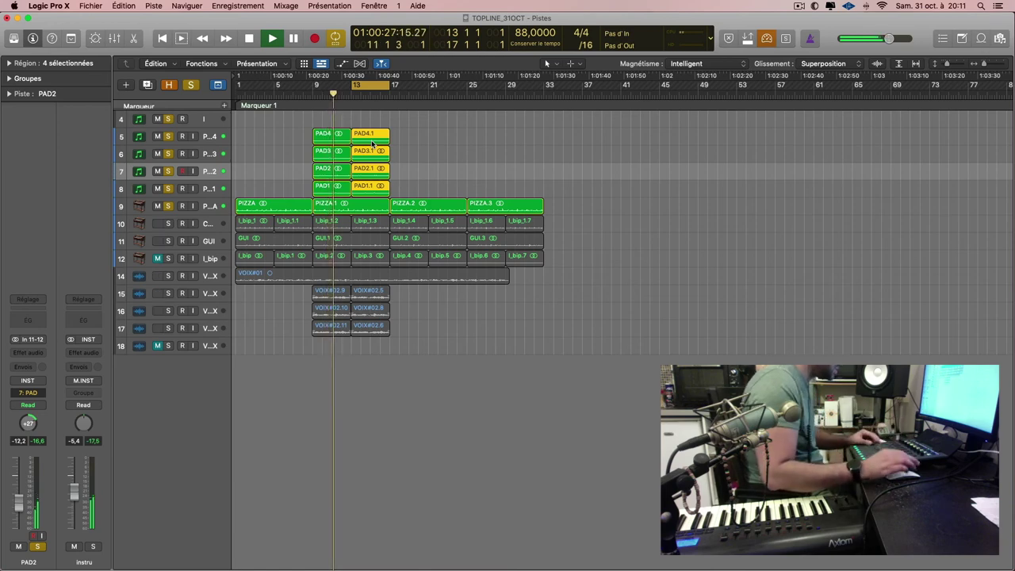
pyautogui.press('x')
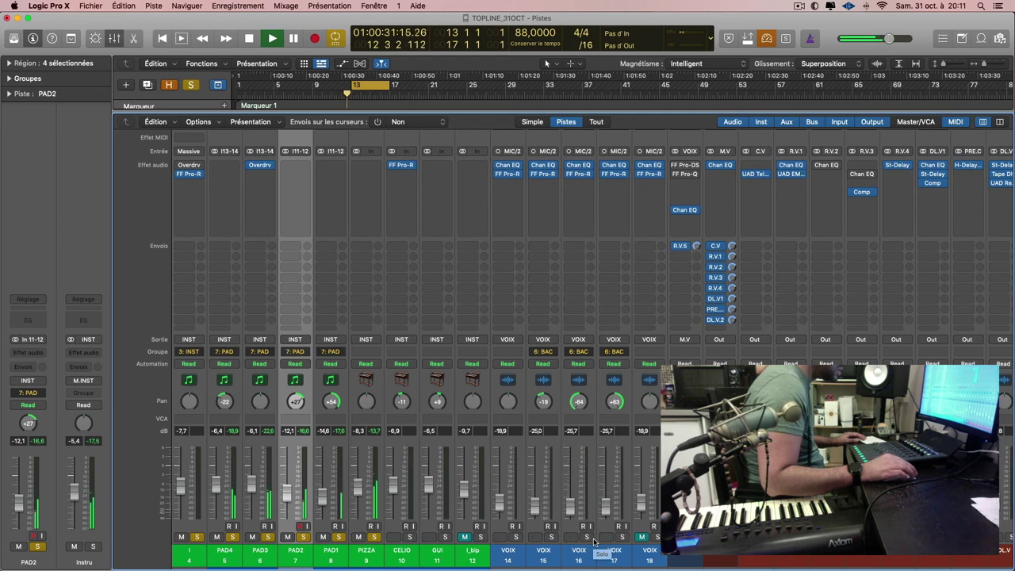
pyautogui.click(583, 556)
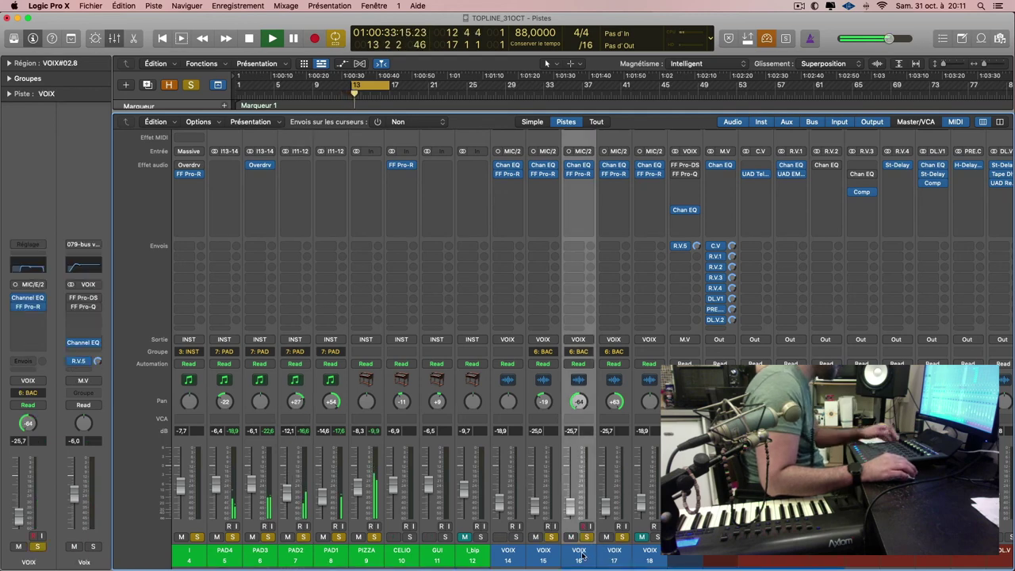
pyautogui.press('x')
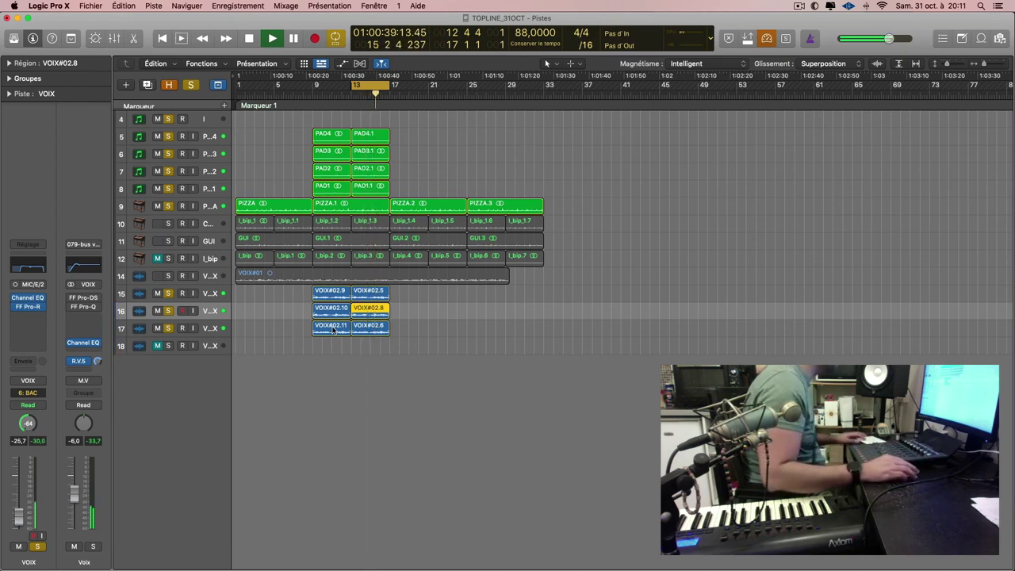
# - Extend the cycle range to bars 9–17 and raise the PAD group's volume, bringing PAD4 to -4.4 dB
pyautogui.press('x')
pyautogui.click(333, 558)
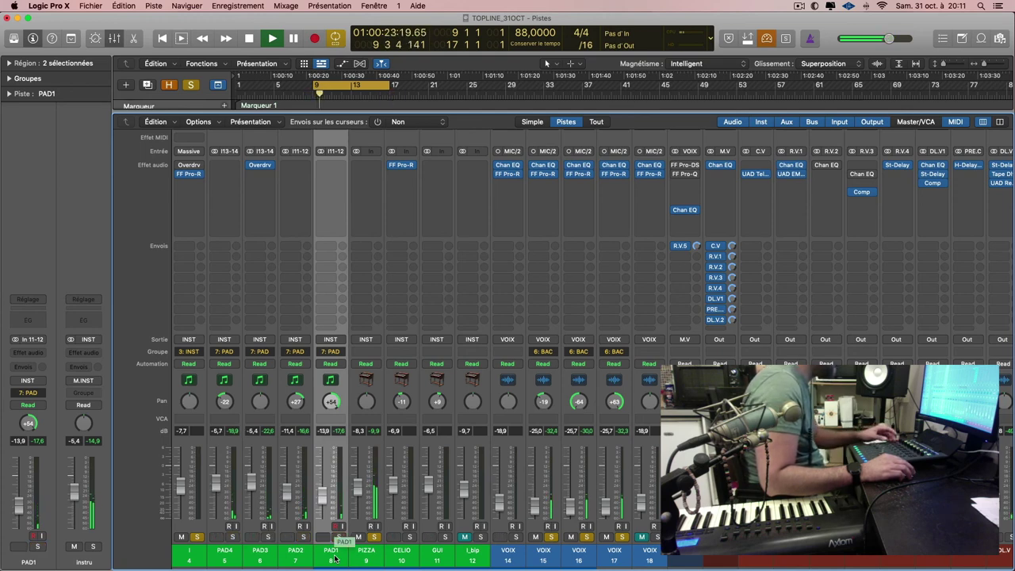
pyautogui.click(247, 553)
pyautogui.keyDown('shift'); pyautogui.click(226, 556); pyautogui.keyUp('shift')
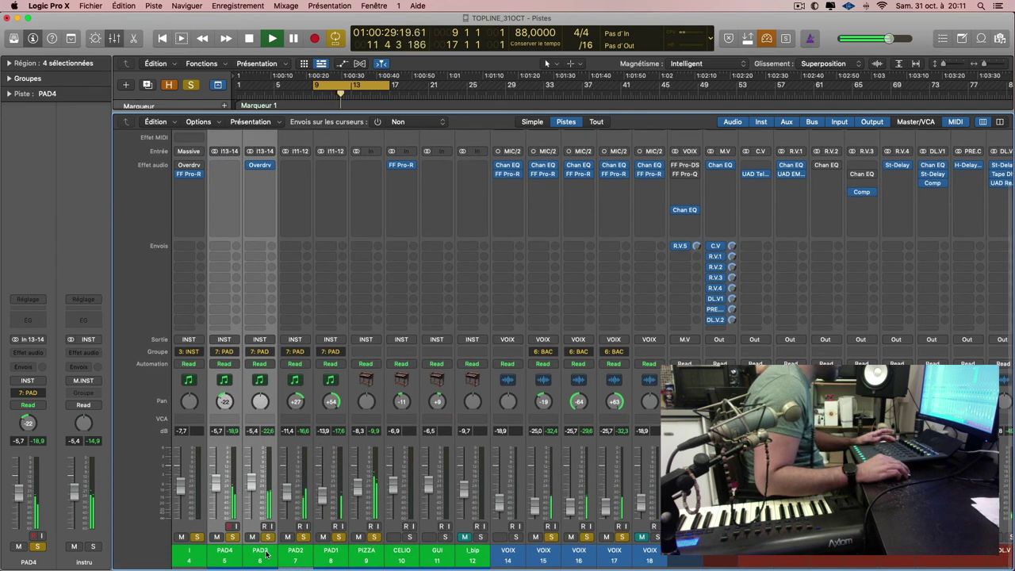
pyautogui.press('s')
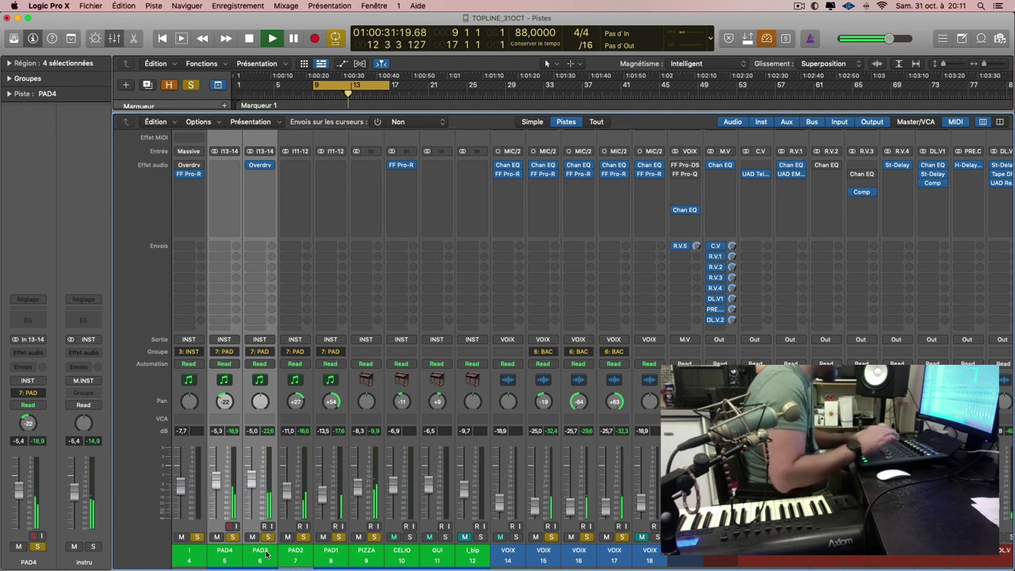
pyautogui.press('x')
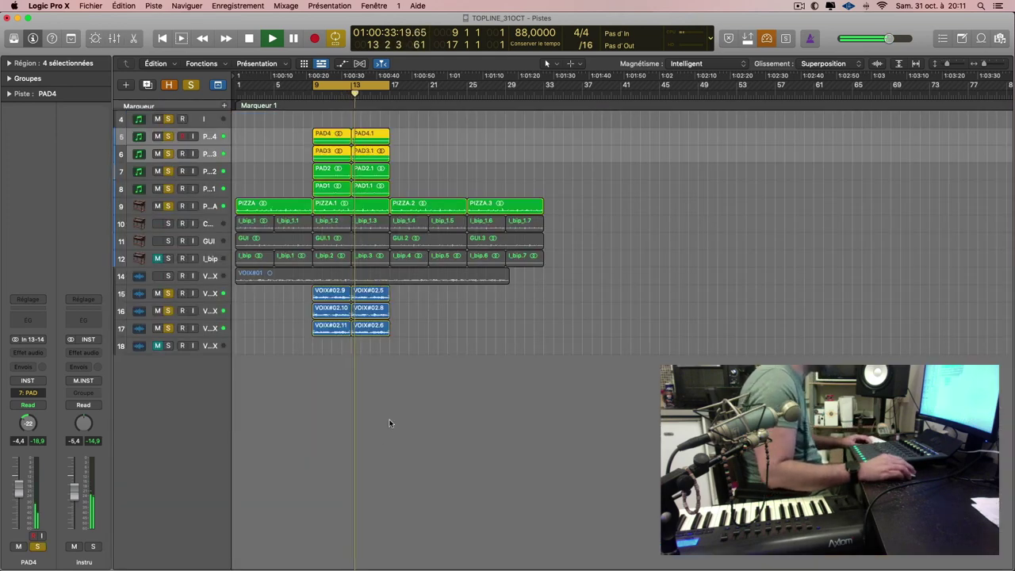
# - Turn off solo on all tracks and save the project
pyautogui.scroll(-5, 390, 421)
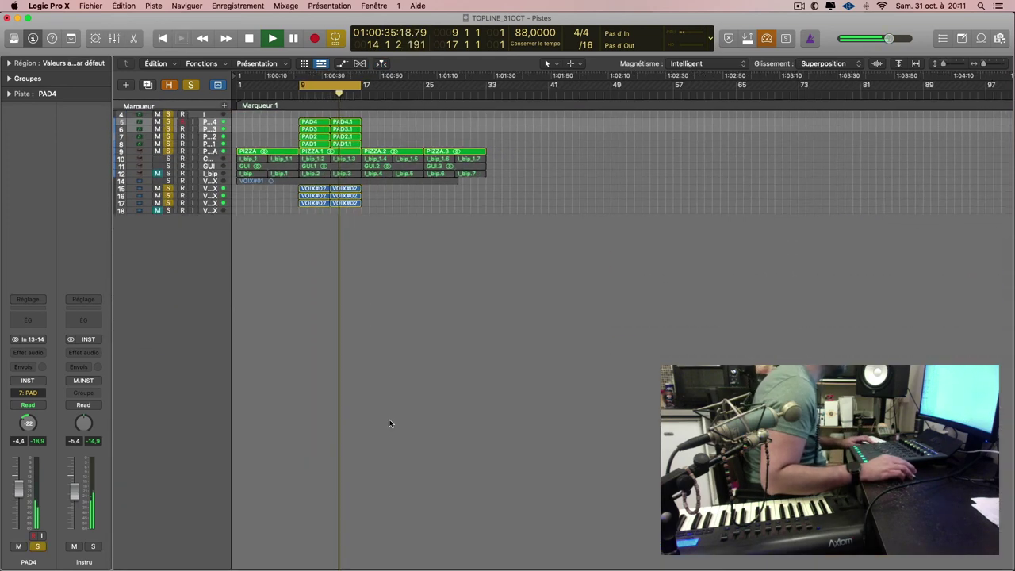
pyautogui.click(191, 85)
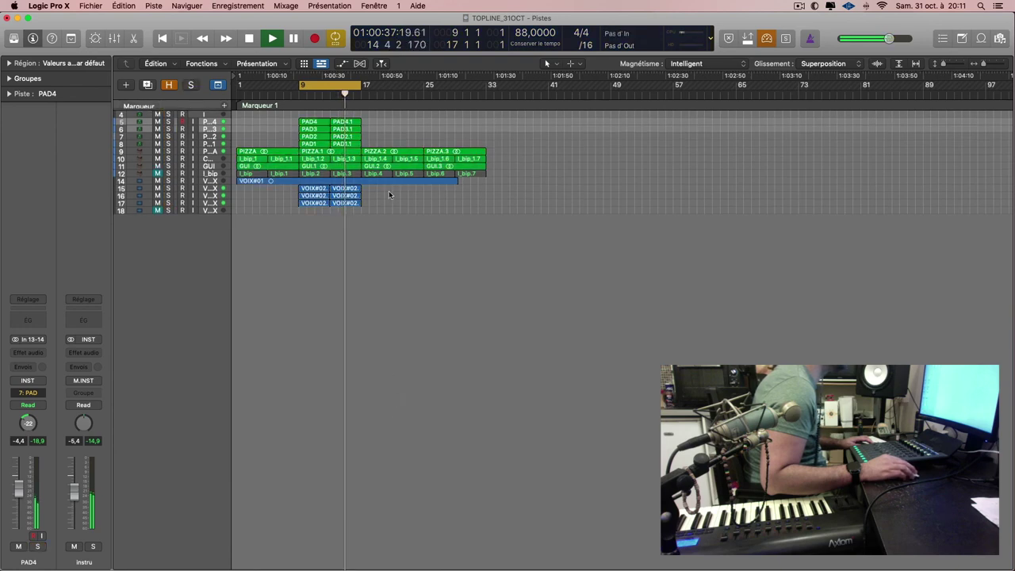
pyautogui.press('super+s')
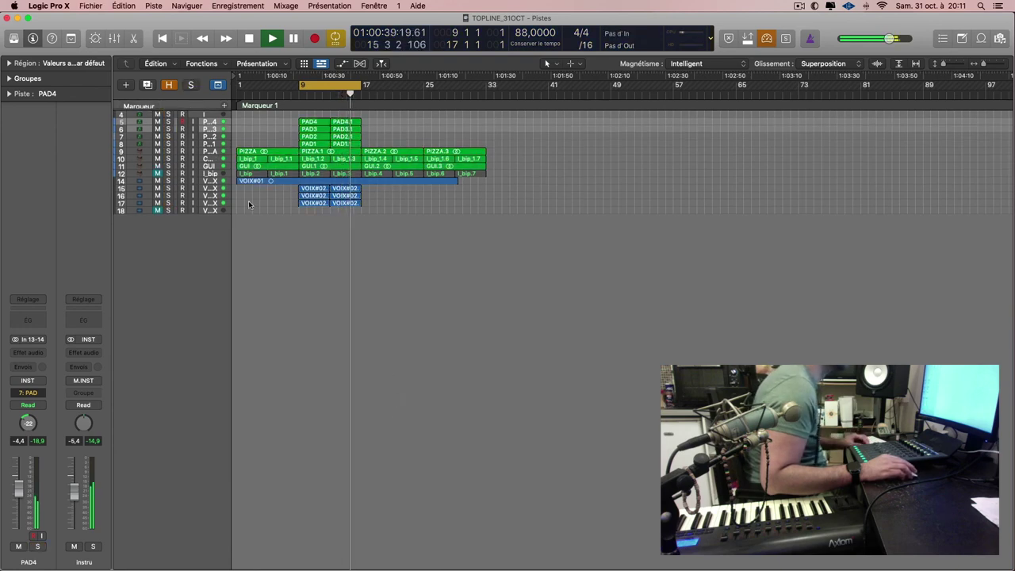
# - Mute the VOIX#01 lead vocal track and the PIZZA track
pyautogui.scroll(4, 162, 220)
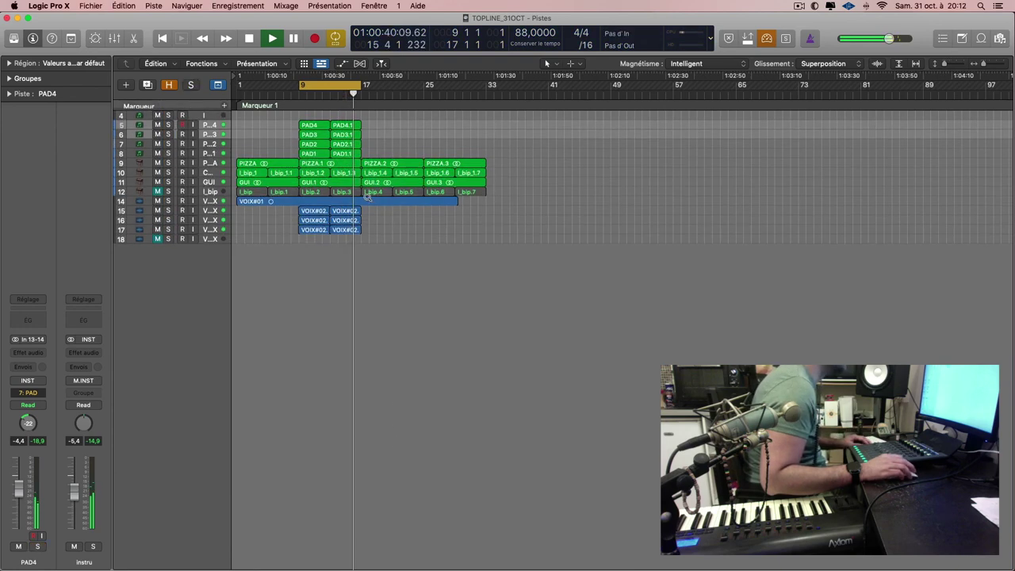
pyautogui.click(158, 216)
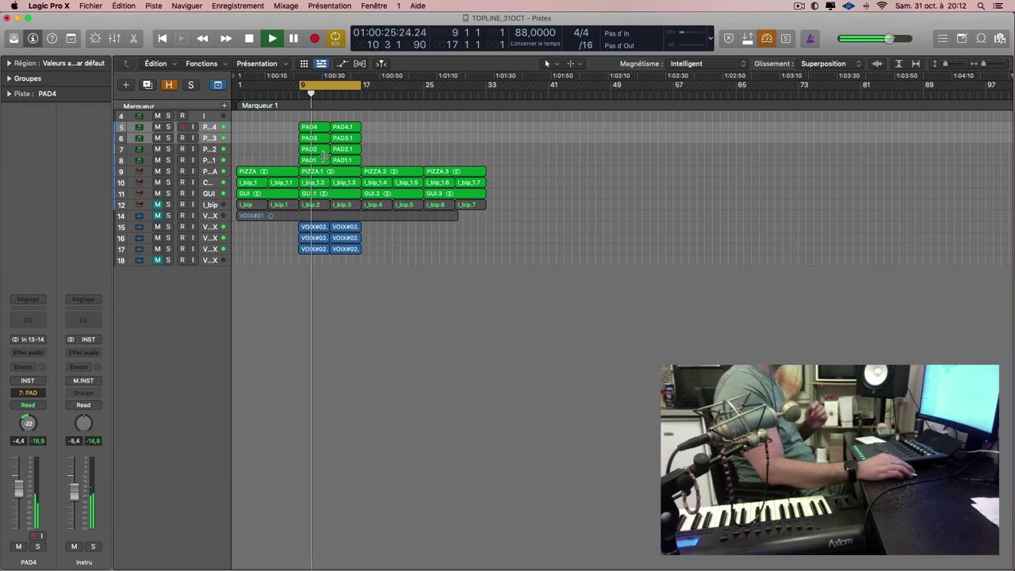
pyautogui.click(158, 172)
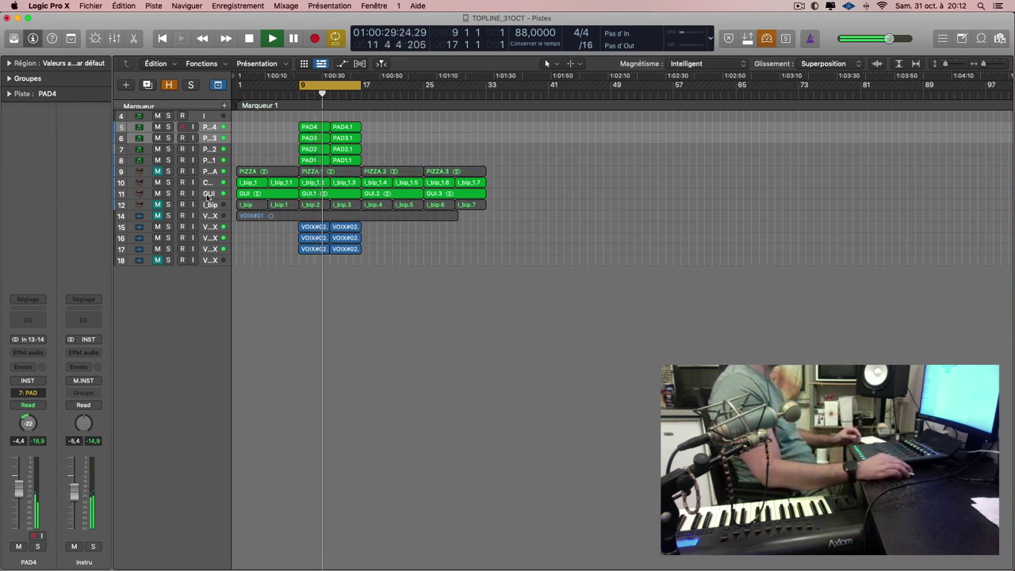
# - Audition CELIO and GUI in solo one after the other, and set GUI to -2.8 dB panned slightly left before unsoloing it
pyautogui.click(169, 183)
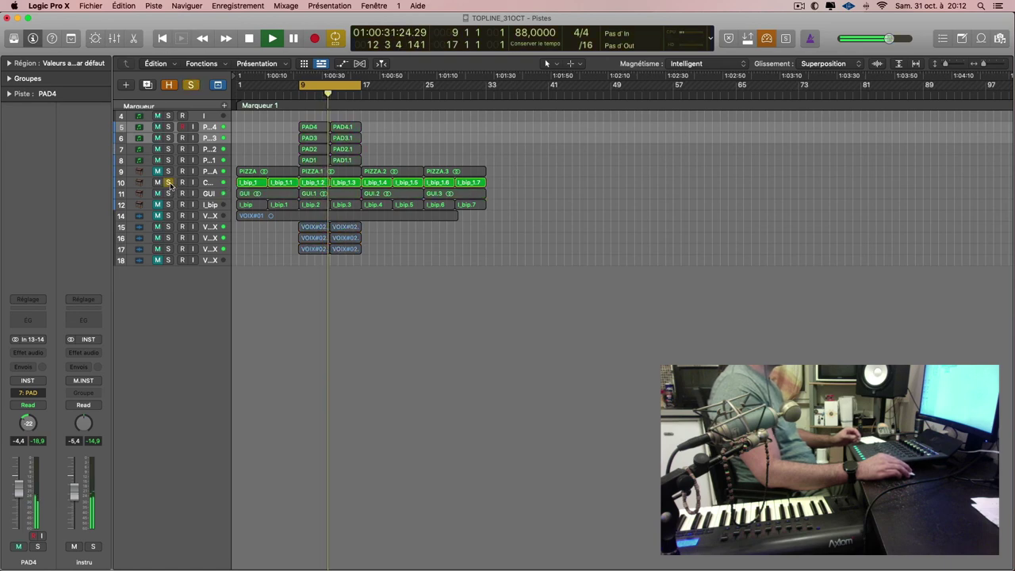
pyautogui.click(169, 182)
pyautogui.click(168, 193)
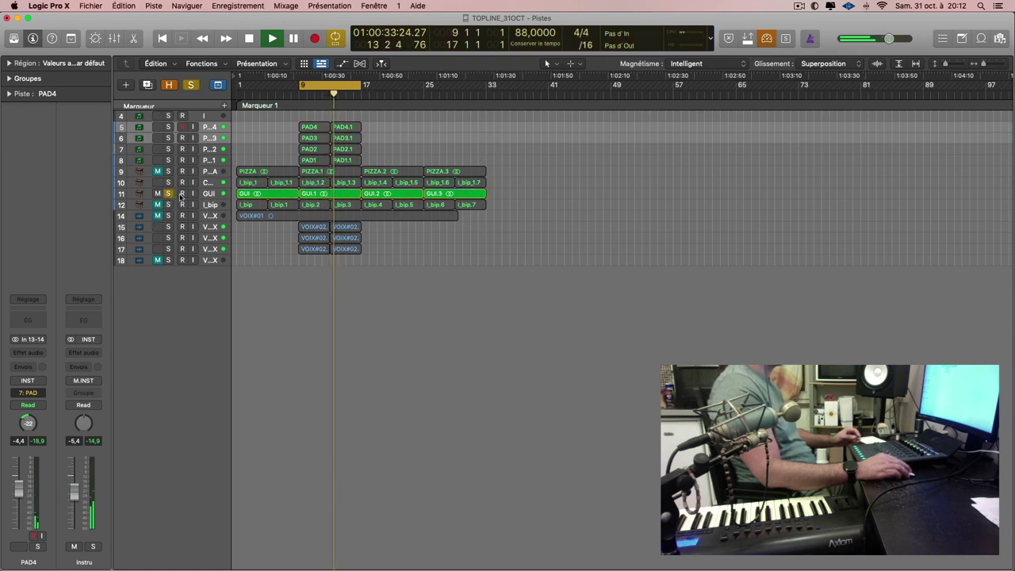
pyautogui.click(209, 195)
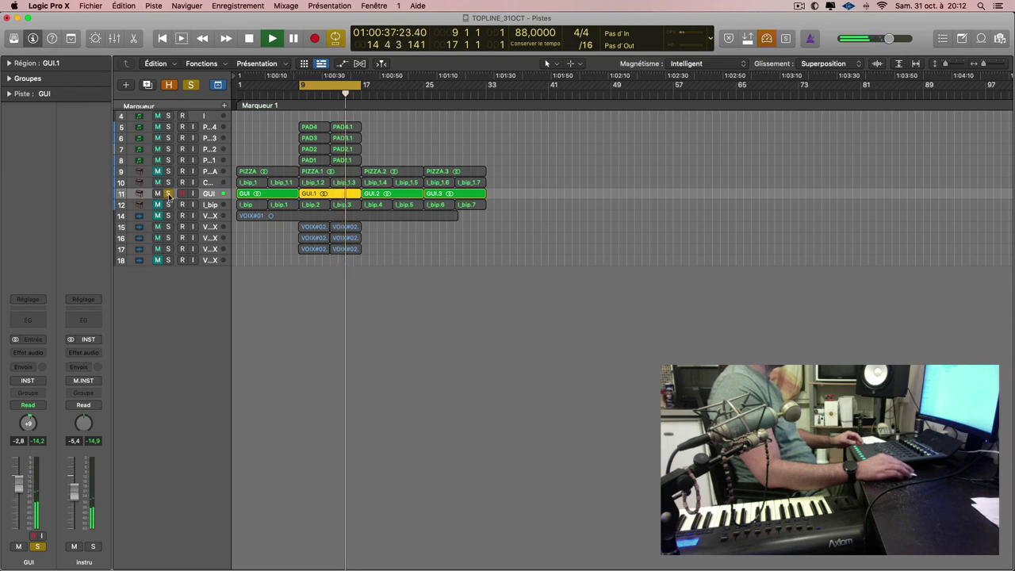
pyautogui.press('s')
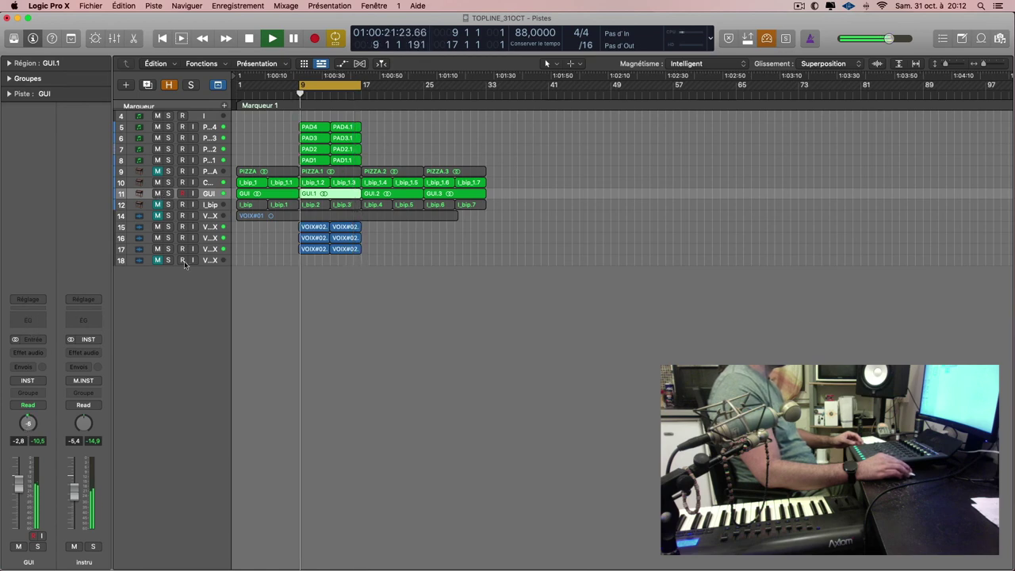
# - Add a Channel EQ to the GUI track with a +5.9 dB boost at 124 Hz
pyautogui.click(28, 320)
pyautogui.moveTo(436, 271); pyautogui.dragTo(457, 243)
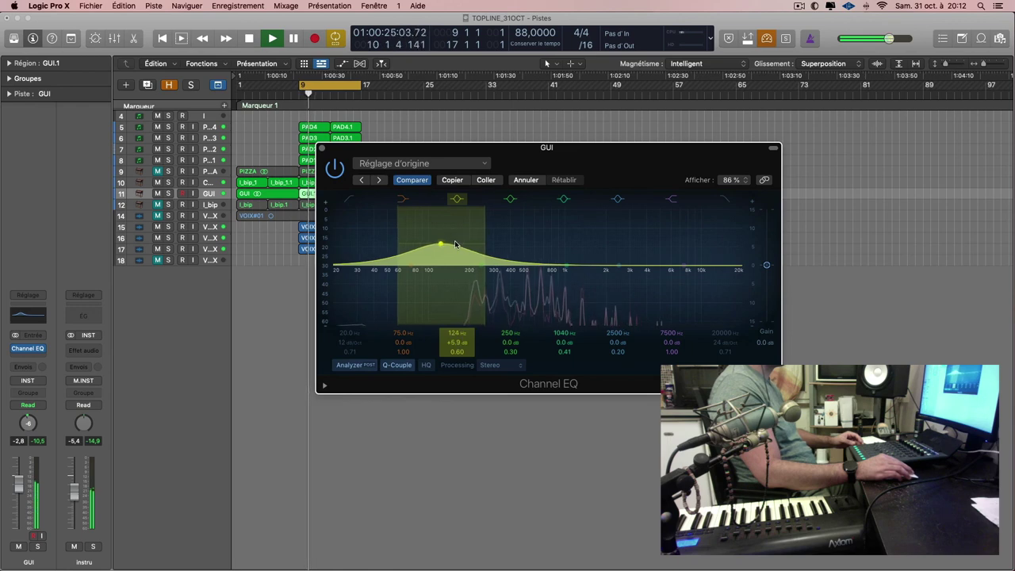
pyautogui.click(321, 150)
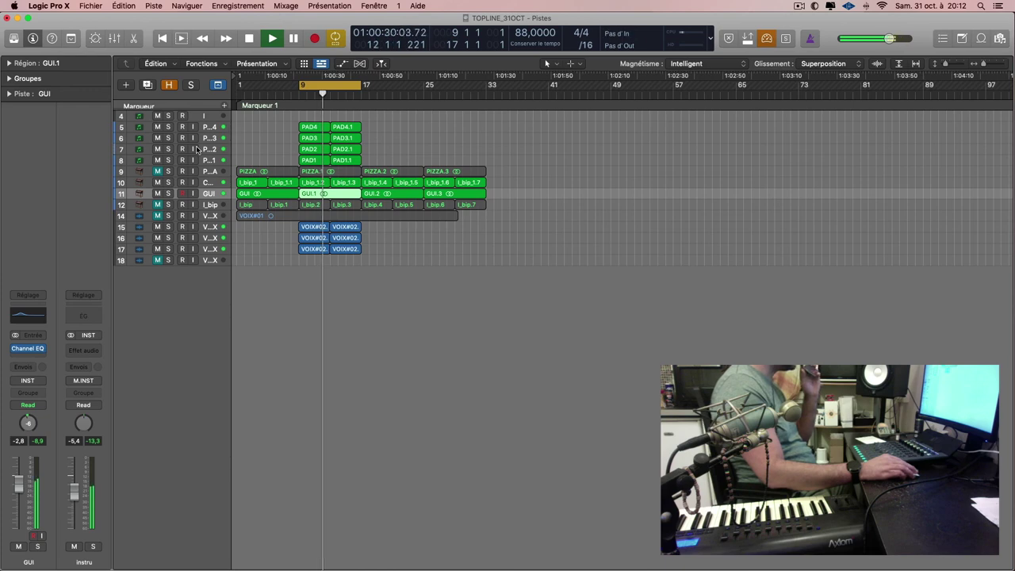
# - Unmute the PIZZA track and select the Massive instrument track I
pyautogui.click(158, 172)
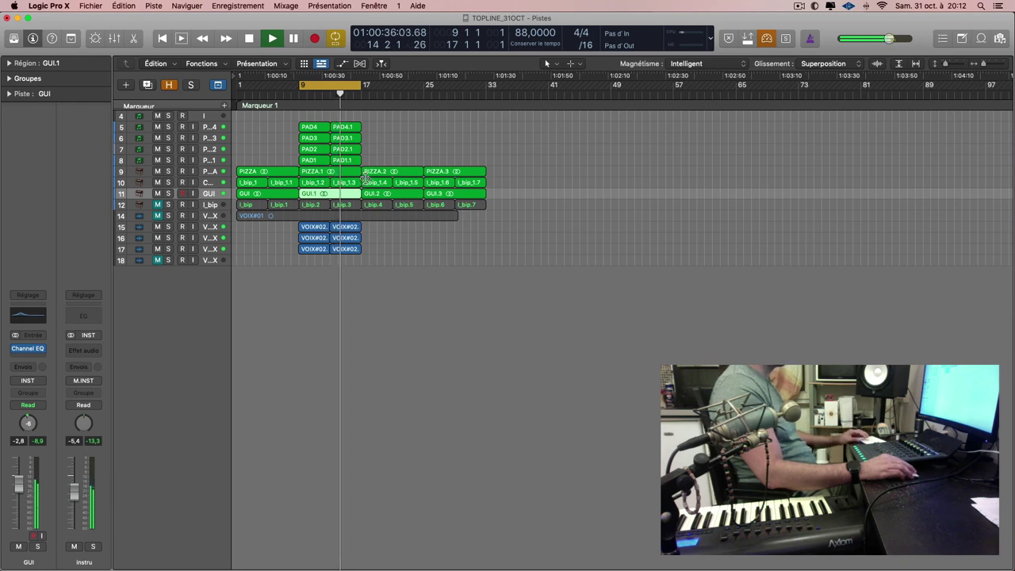
pyautogui.hotkey('ctrl', 'Up')
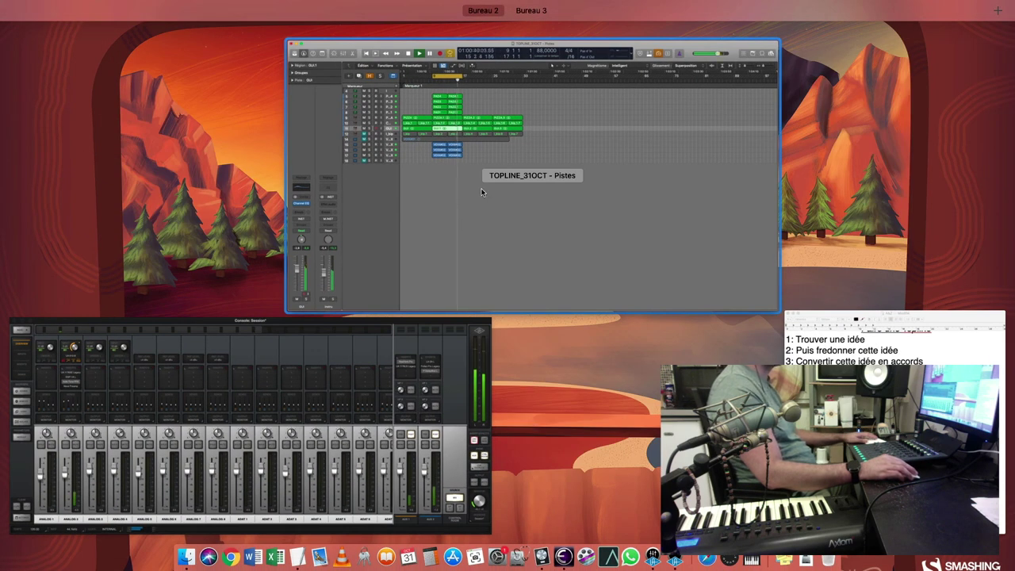
pyautogui.click(481, 192)
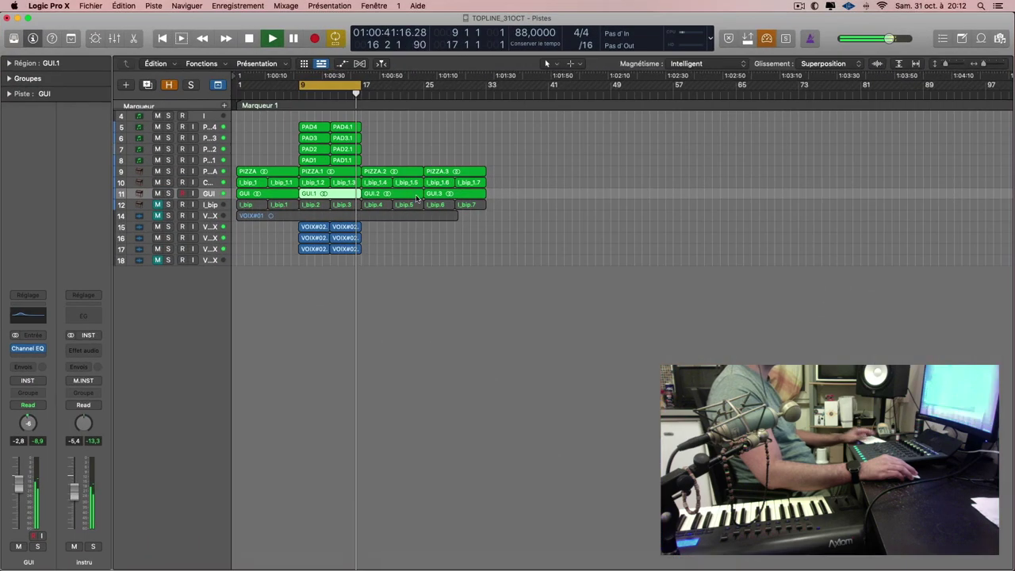
pyautogui.click(206, 116)
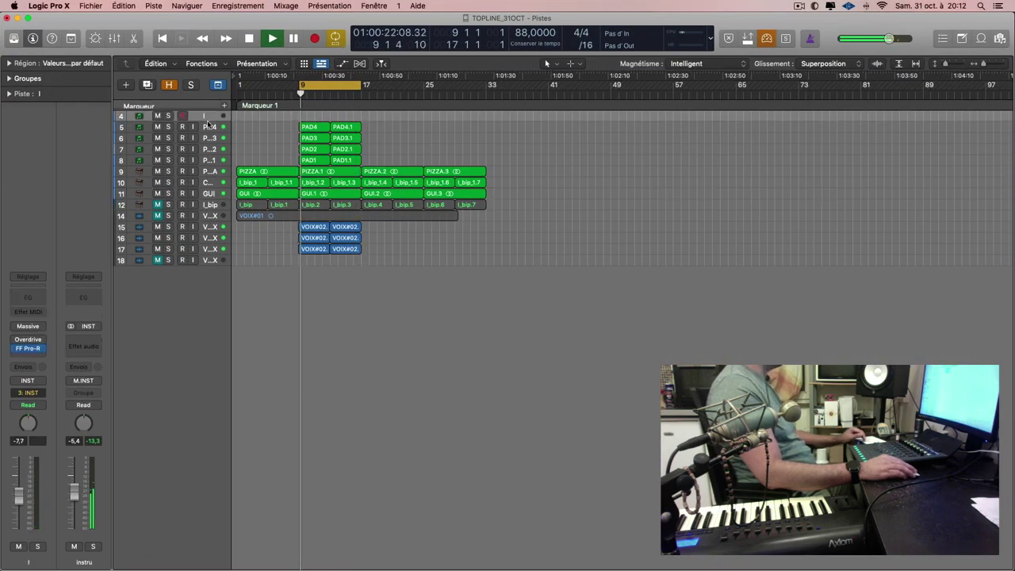